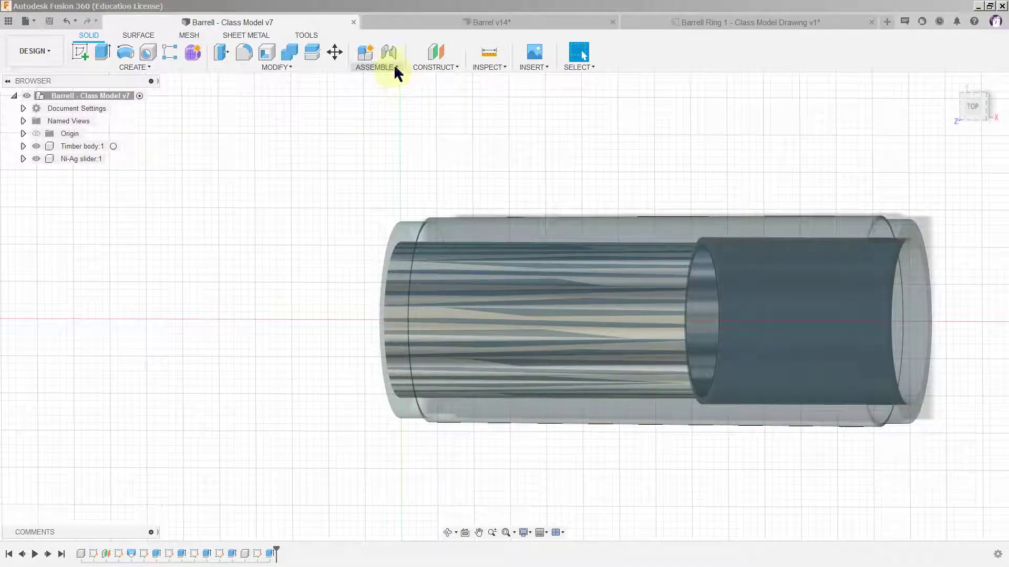
- Create a new internal component named 'Barrel Au ring 1' from Assemble > New Component
left_click(396, 68)
left_click(391, 78)
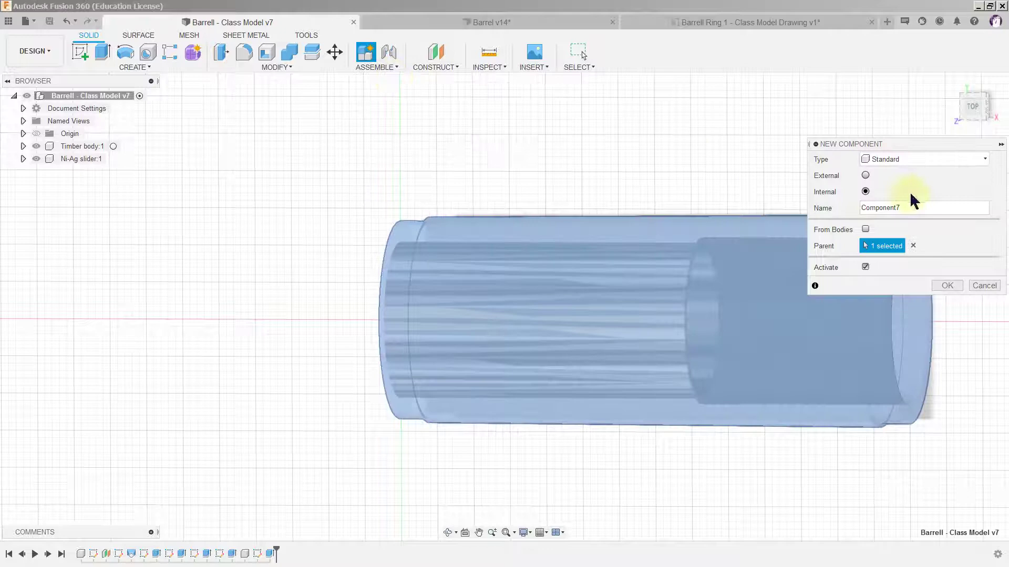
double_click(917, 206)
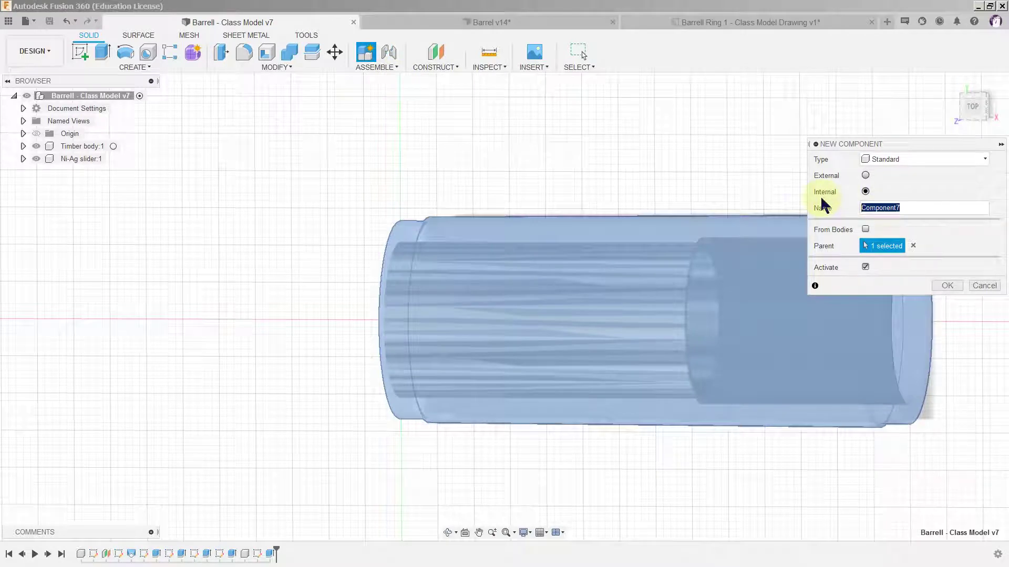
type("Barrel Au ring 1")
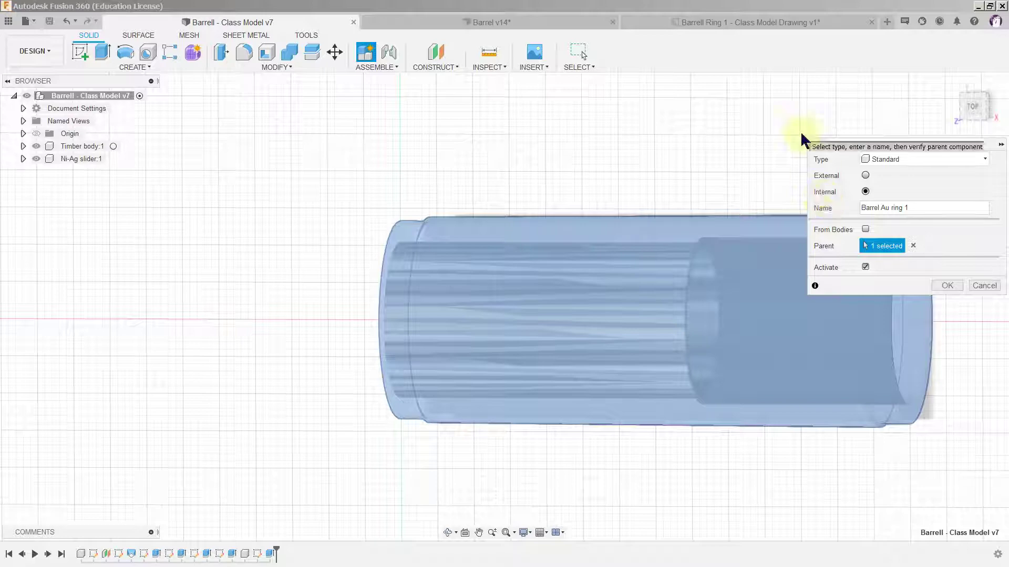
left_click(949, 286)
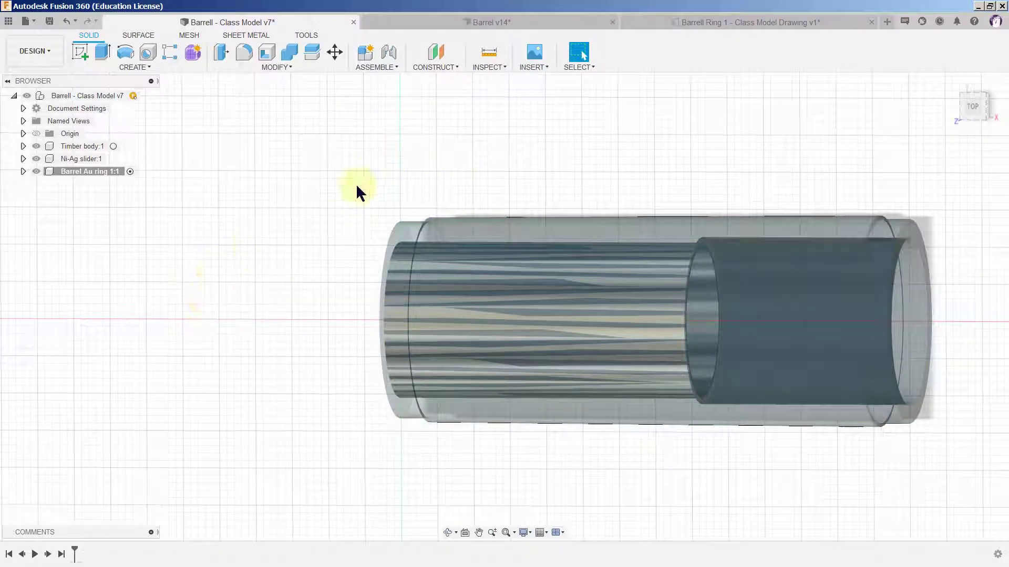
- Activate Barrel Au ring 1, expand its Origin, and select its YZ plane
left_click(131, 172)
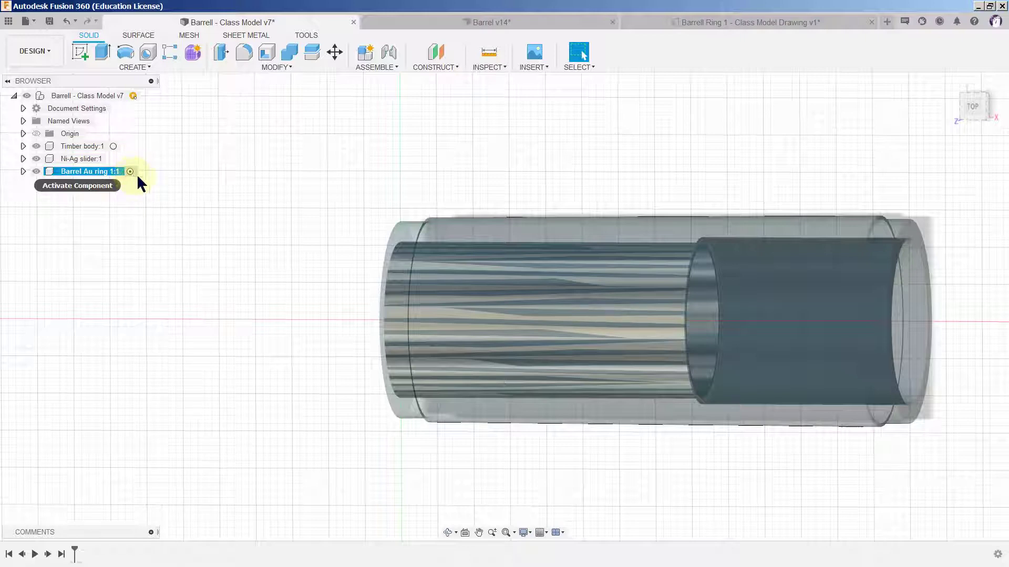
left_click(23, 171)
left_click(33, 184)
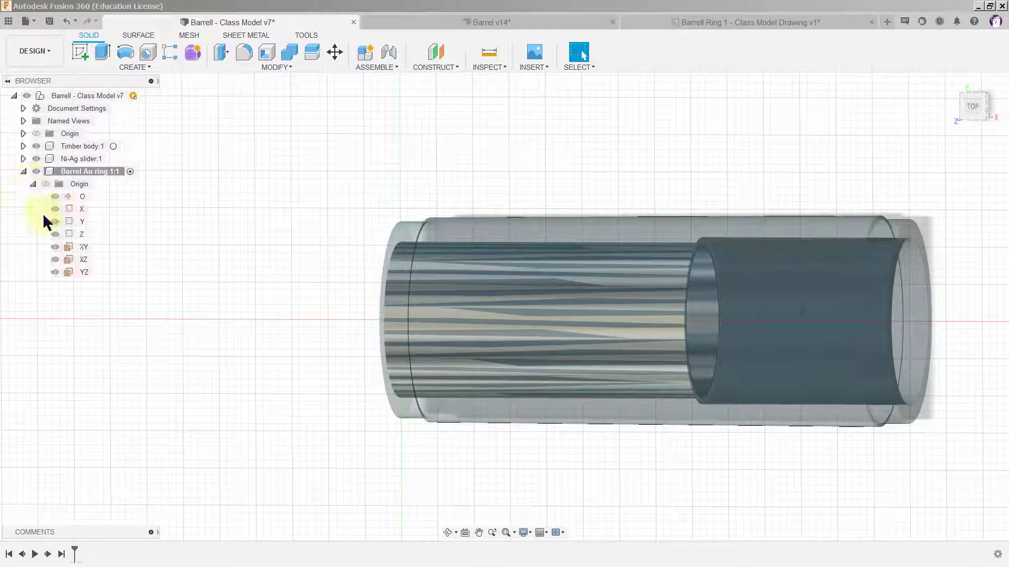
left_click(81, 271)
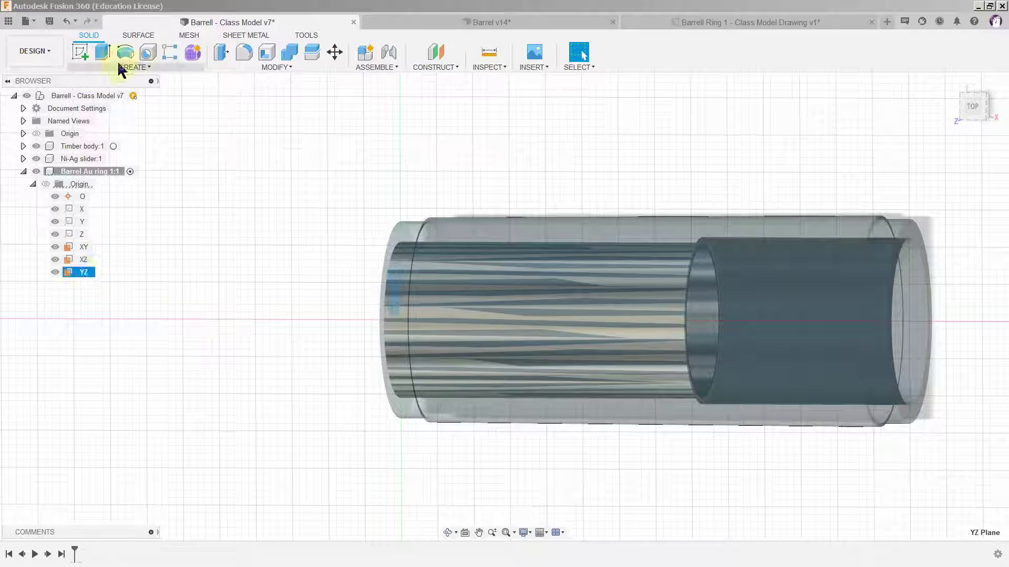
- Start a YZ-plane sketch and draw a 26.5 mm diameter circle at the origin
left_click(80, 53)
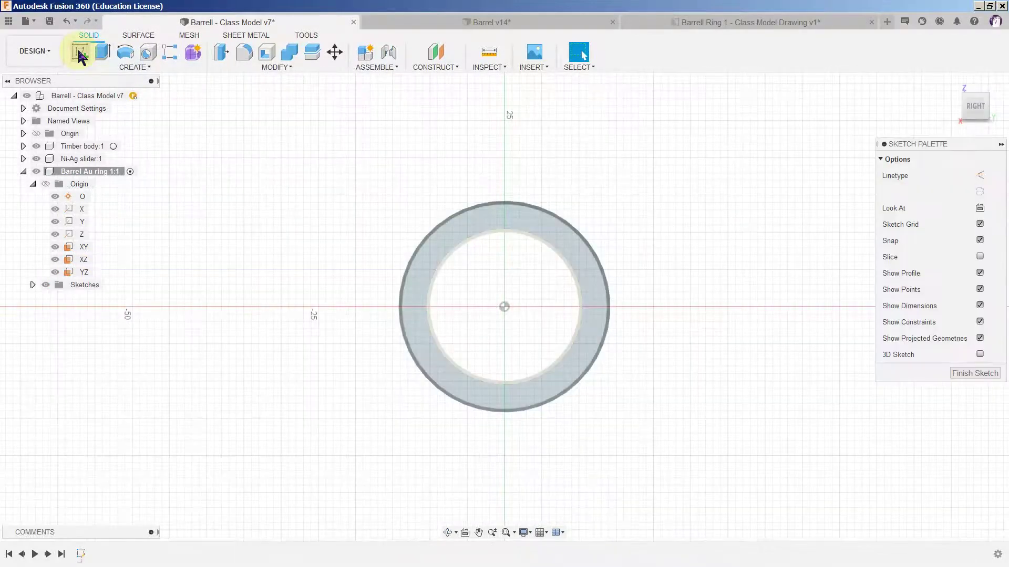
left_click(126, 53)
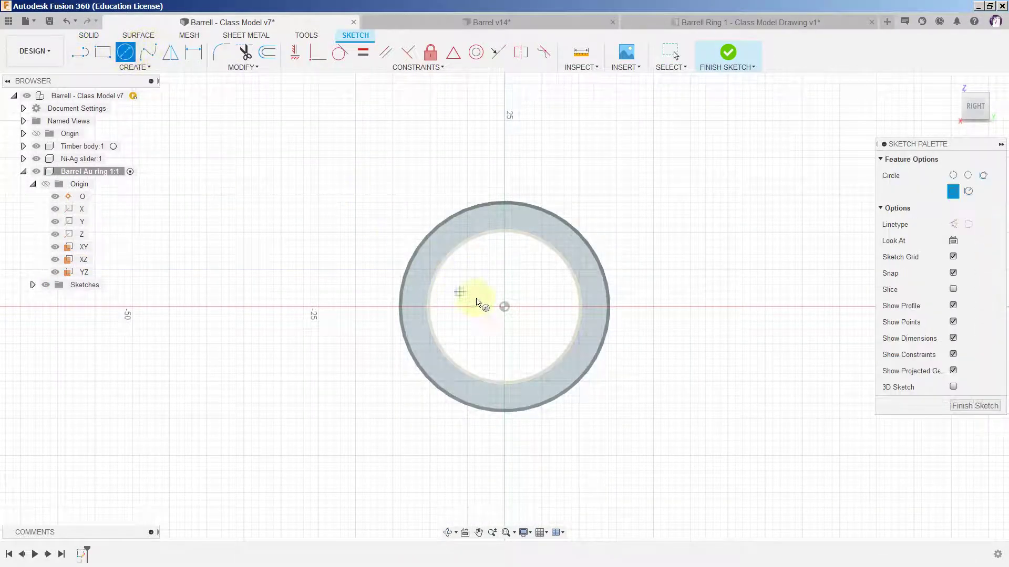
left_click(504, 307)
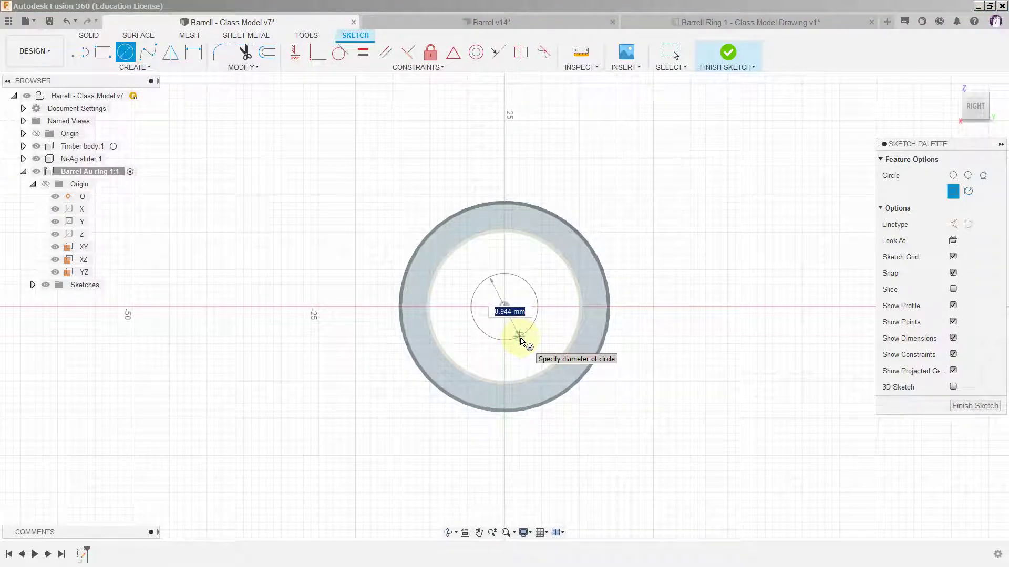
type("26.5")
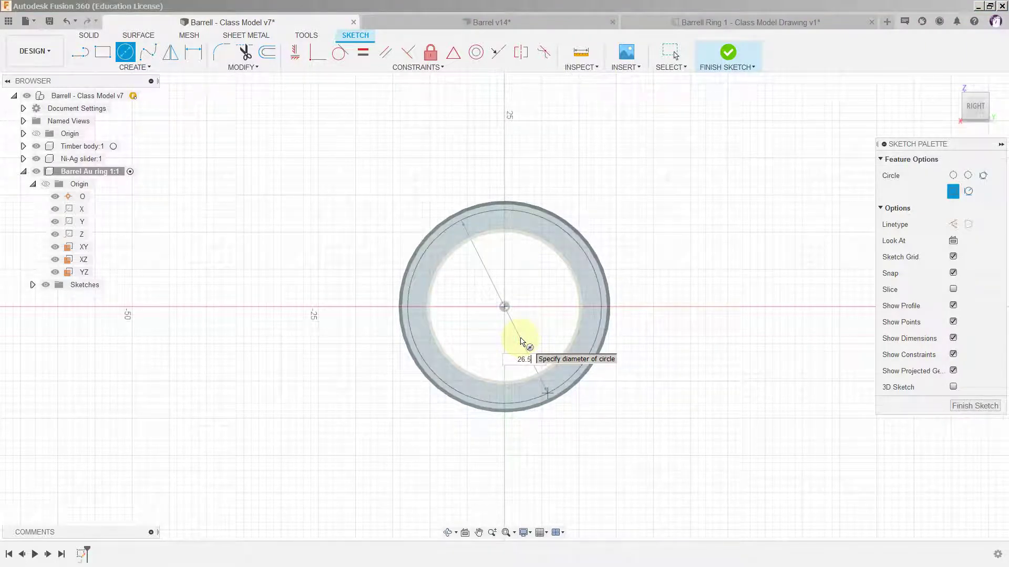
key("Return")
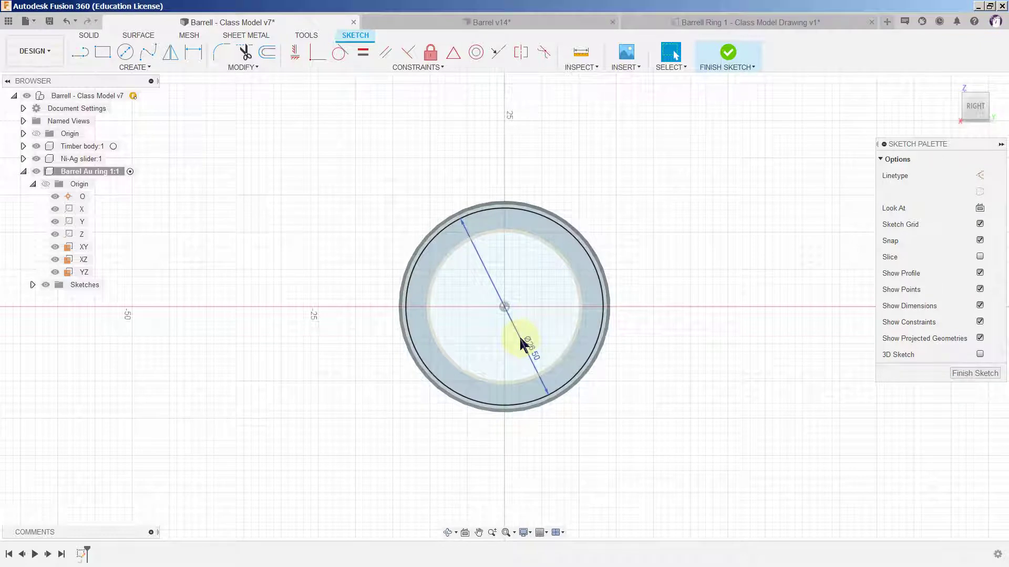
- Begin a second concentric circle at the origin and recheck the 26.5 mm diameter dimension
key("c")
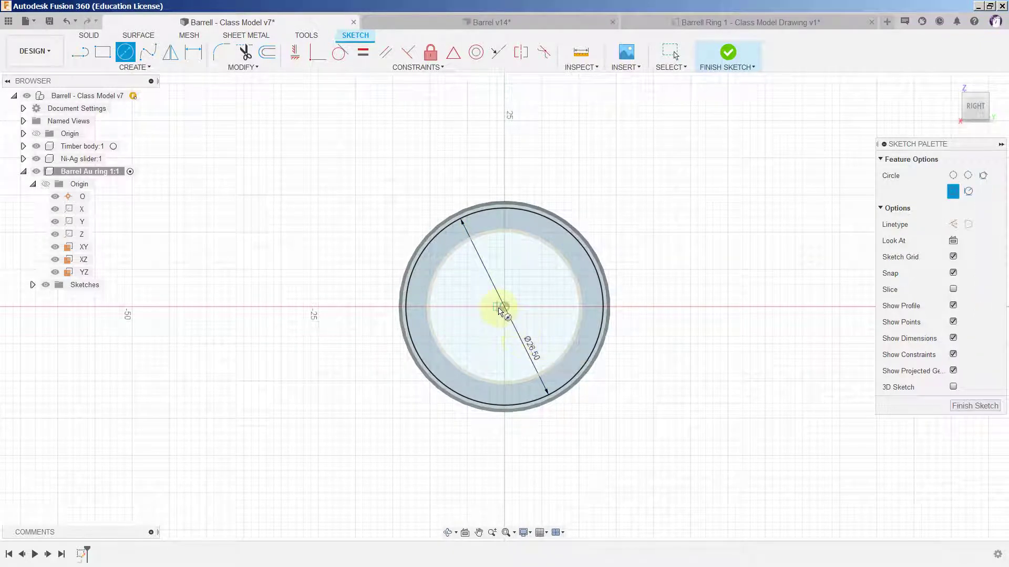
left_click(505, 307)
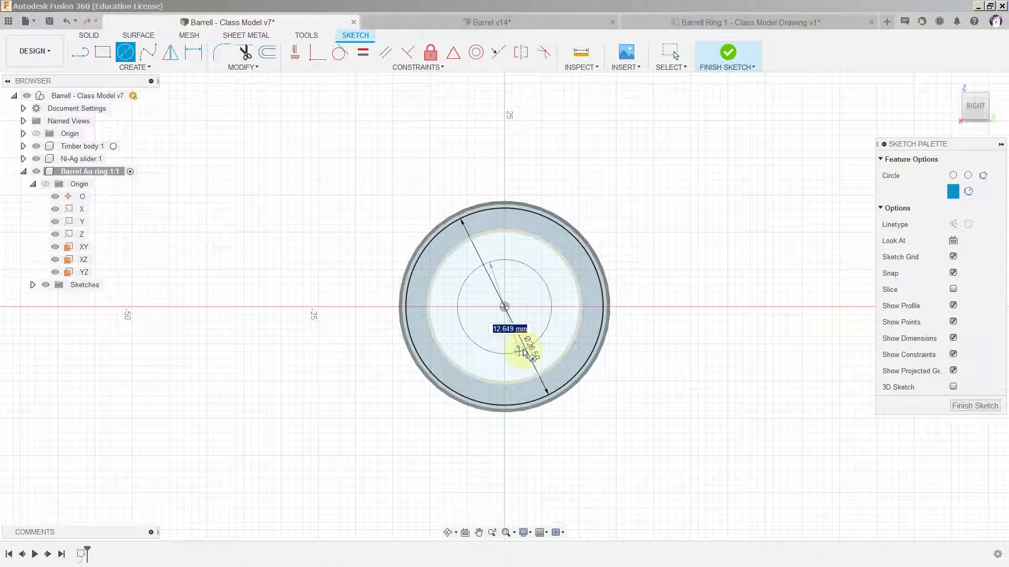
key("Escape")
double_click(524, 353)
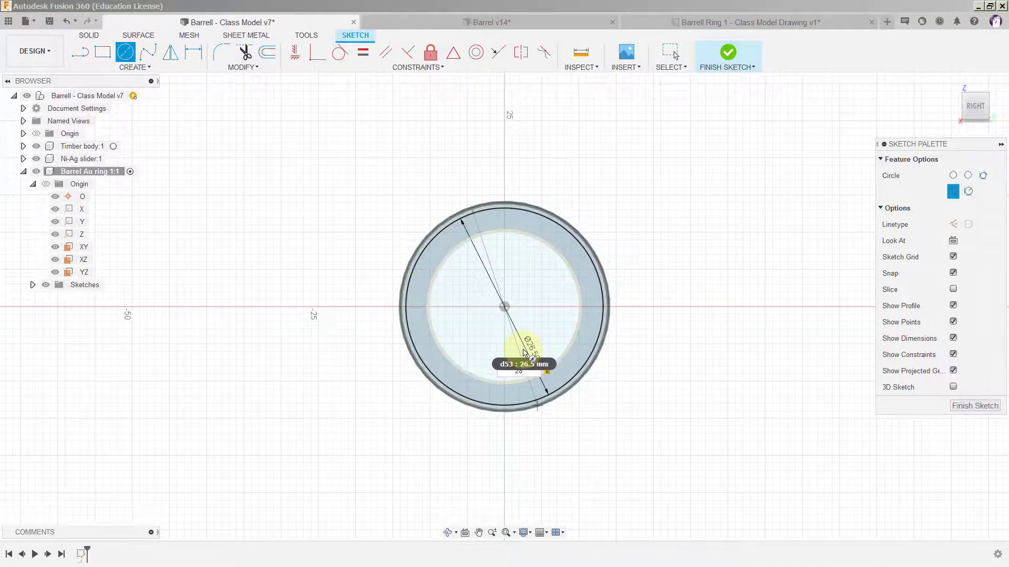
key("Escape")
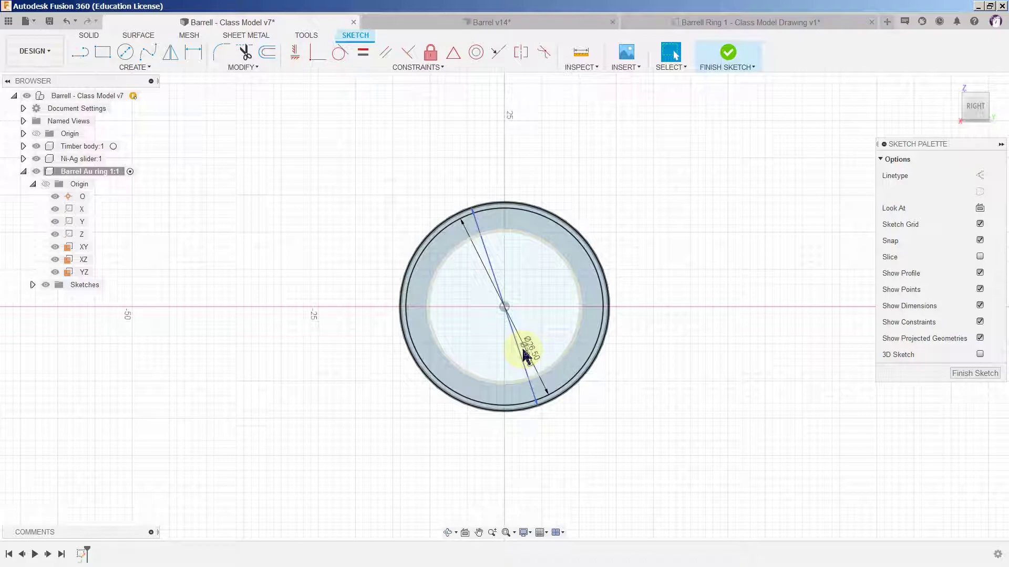
- Finish the ring sketch, angle the view toward the barrel end, and start Extrude
left_click(976, 373)
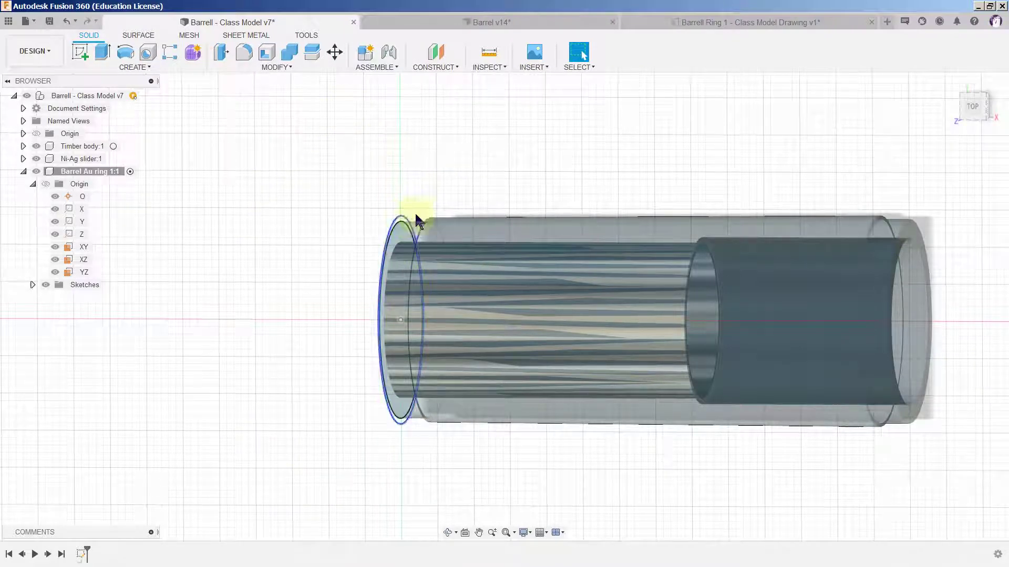
left_click(965, 111)
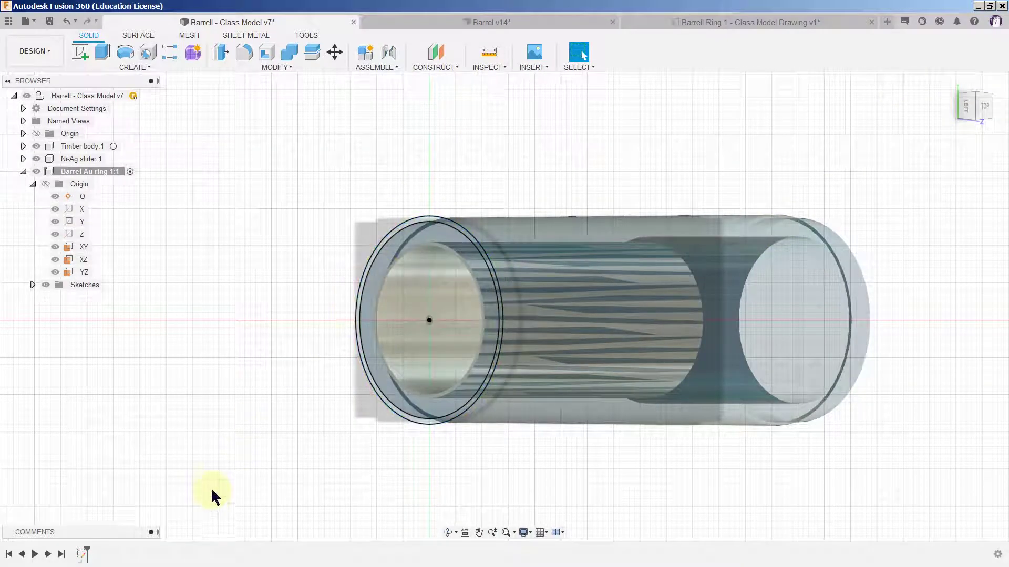
scroll(210, 477, "up", 2)
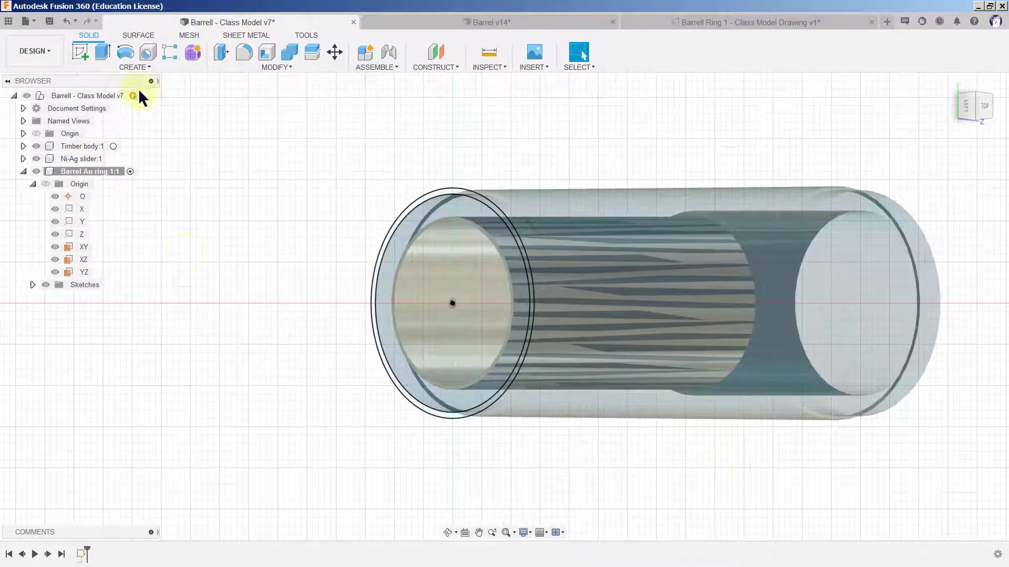
left_click(103, 51)
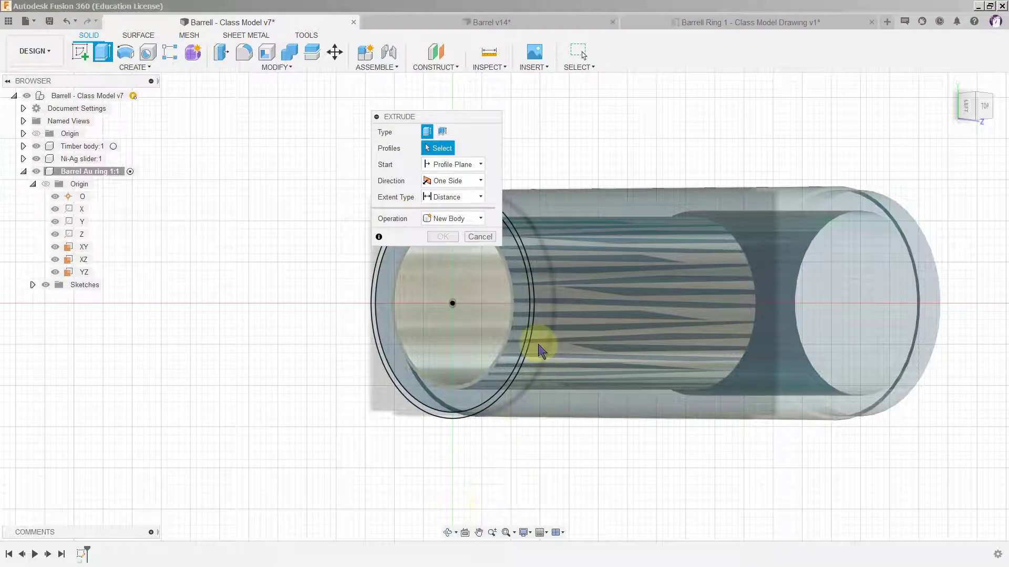
- Extrude the thin ring profile 4 mm as a new body
scroll(538, 339, "up", 5)
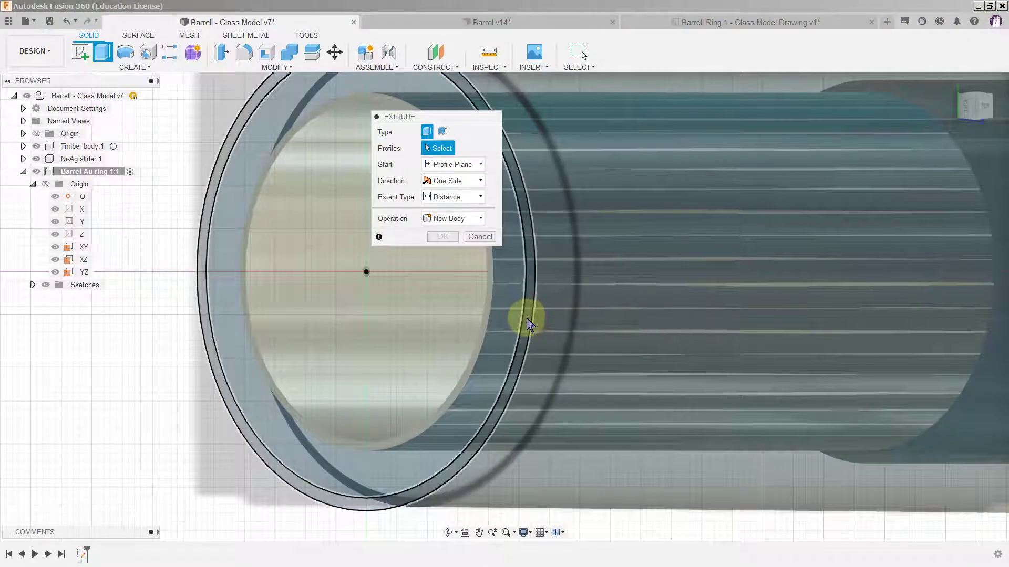
left_click(528, 323)
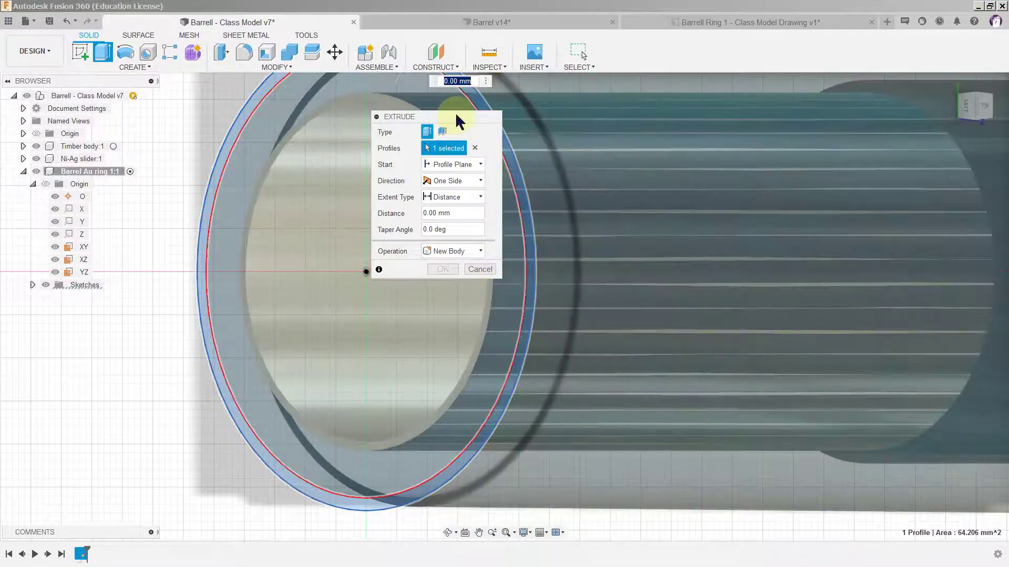
left_click_drag(457, 121, 709, 196)
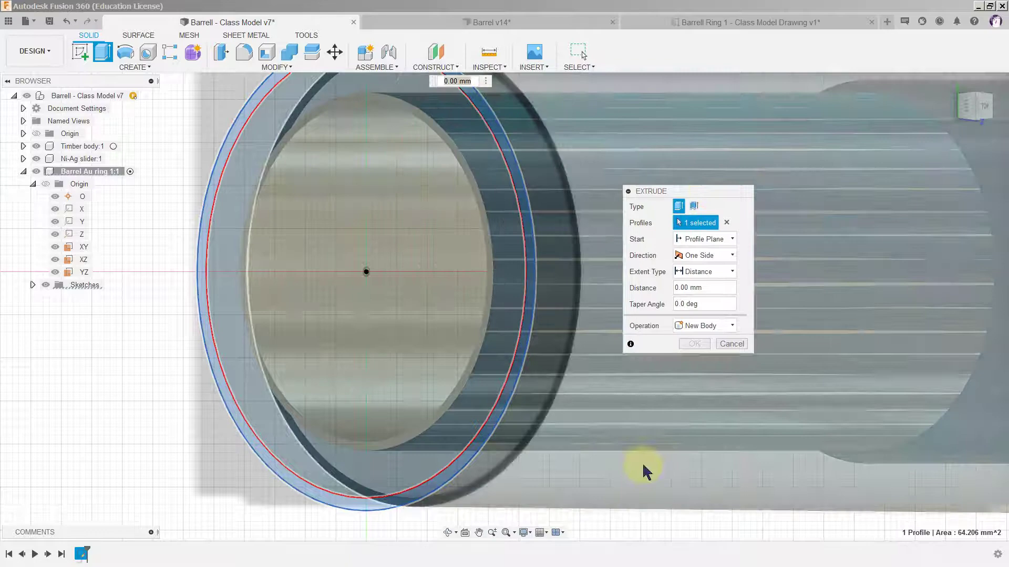
middle_click_drag(646, 472, 417, 124, "shift")
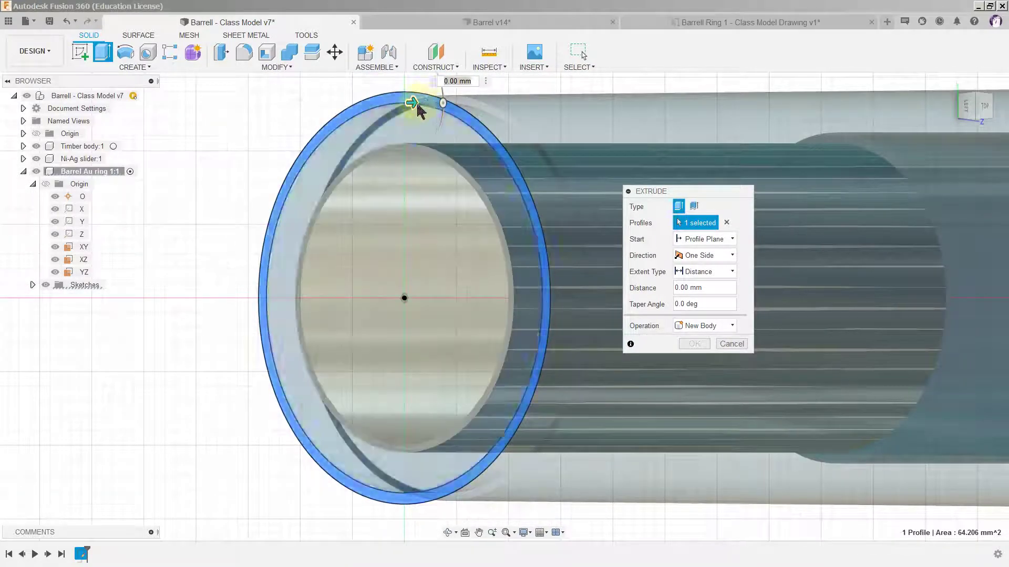
left_click_drag(416, 105, 443, 146)
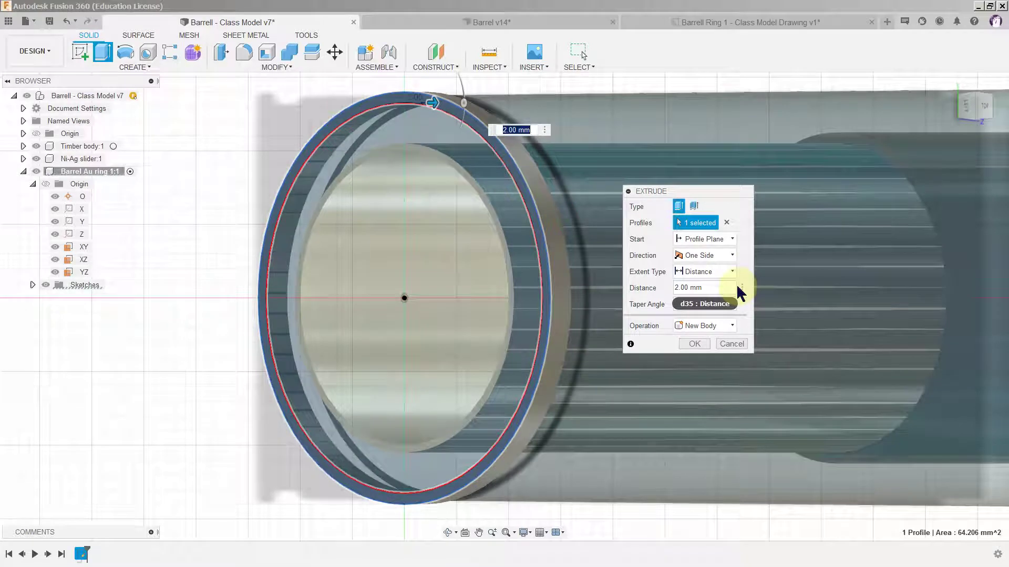
type("4")
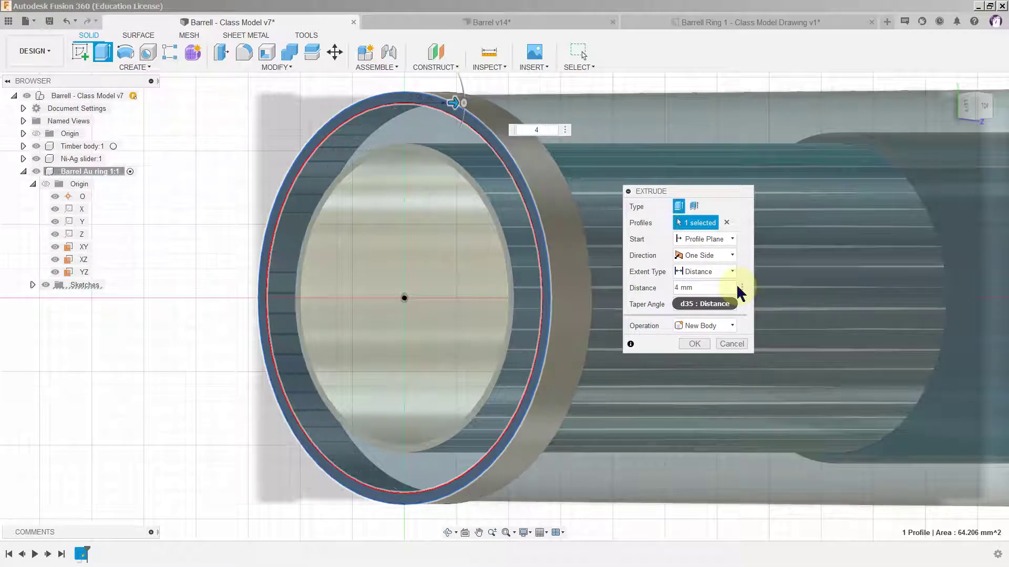
key("Return")
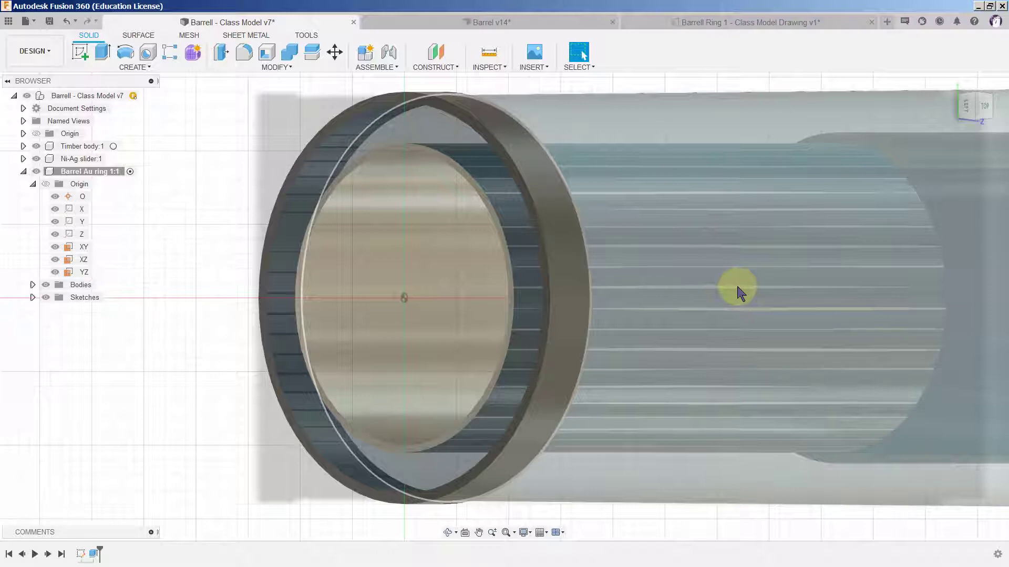
- Hide the Ni-Ag slider body and make the Timber body visible again behind the ring
left_click(741, 293)
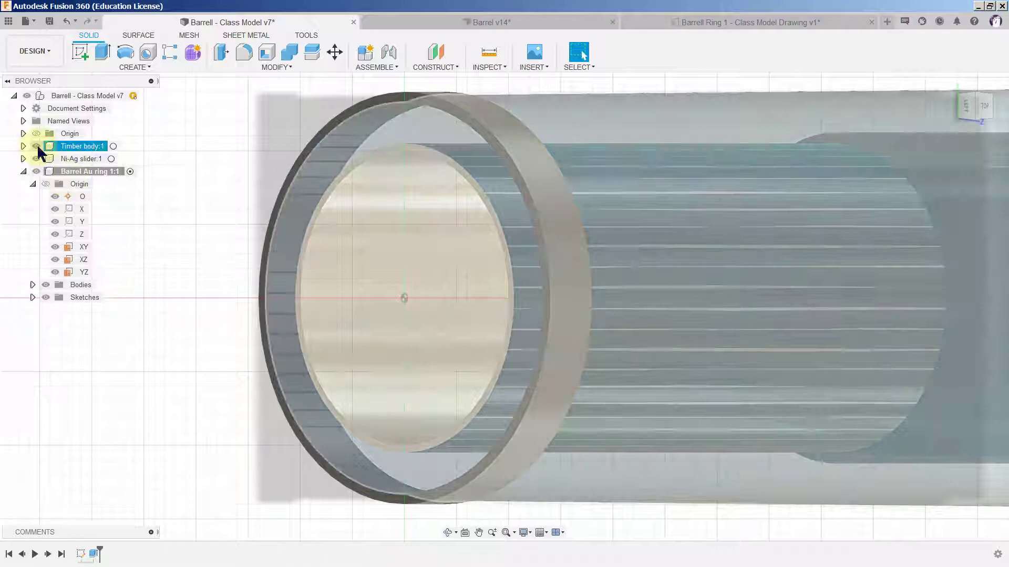
left_click(36, 146)
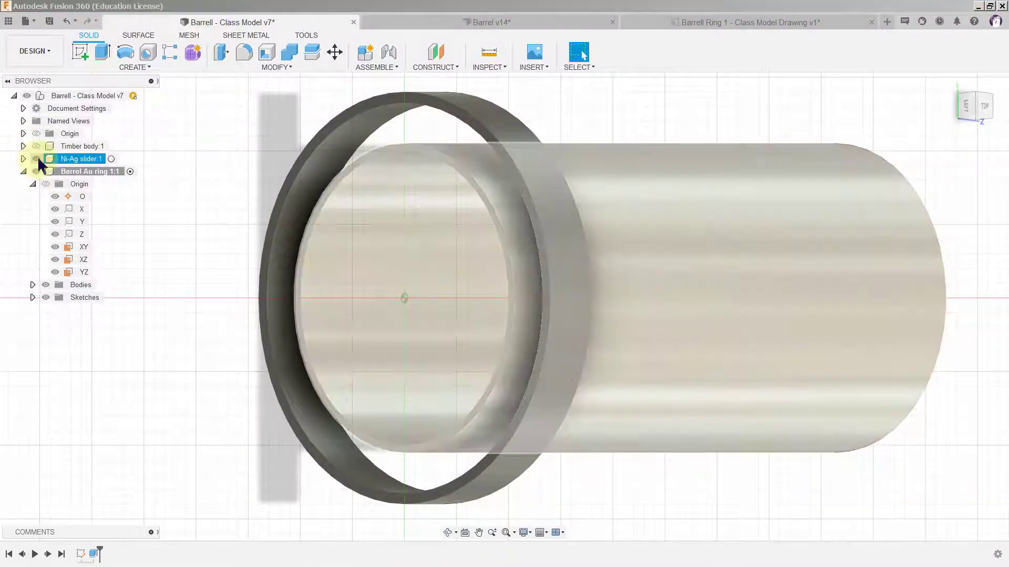
left_click(36, 159)
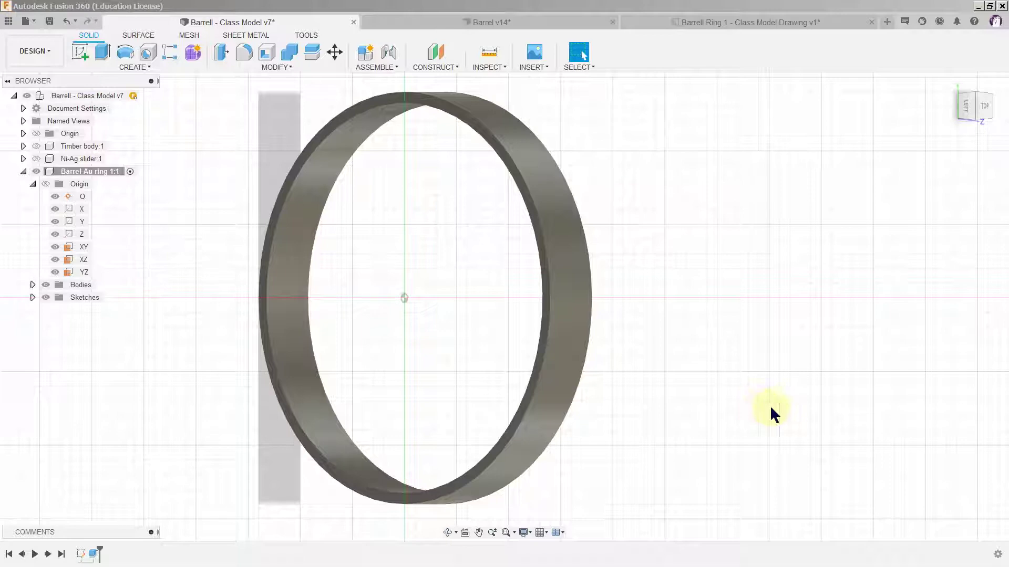
left_click(38, 146)
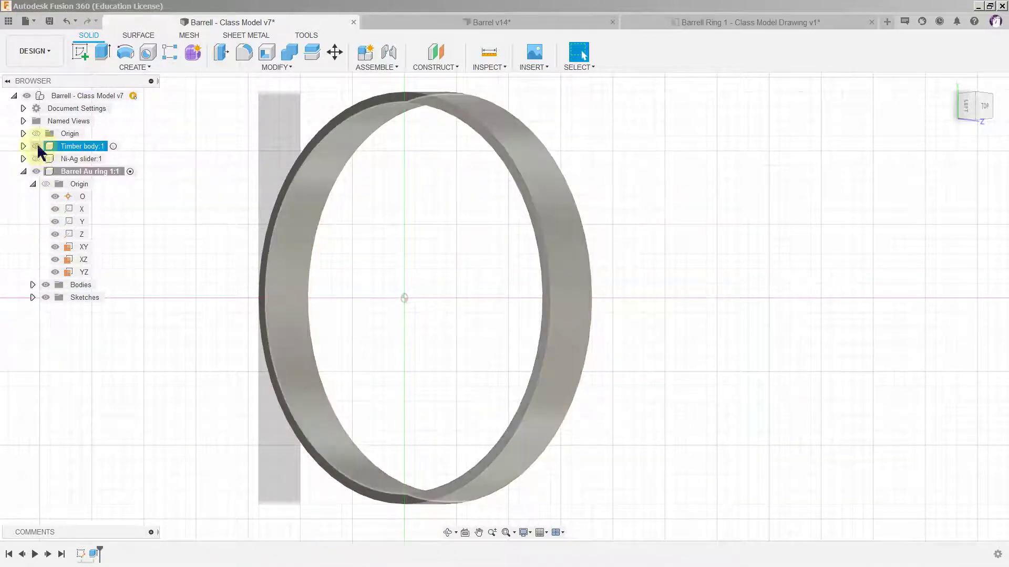
left_click(37, 147)
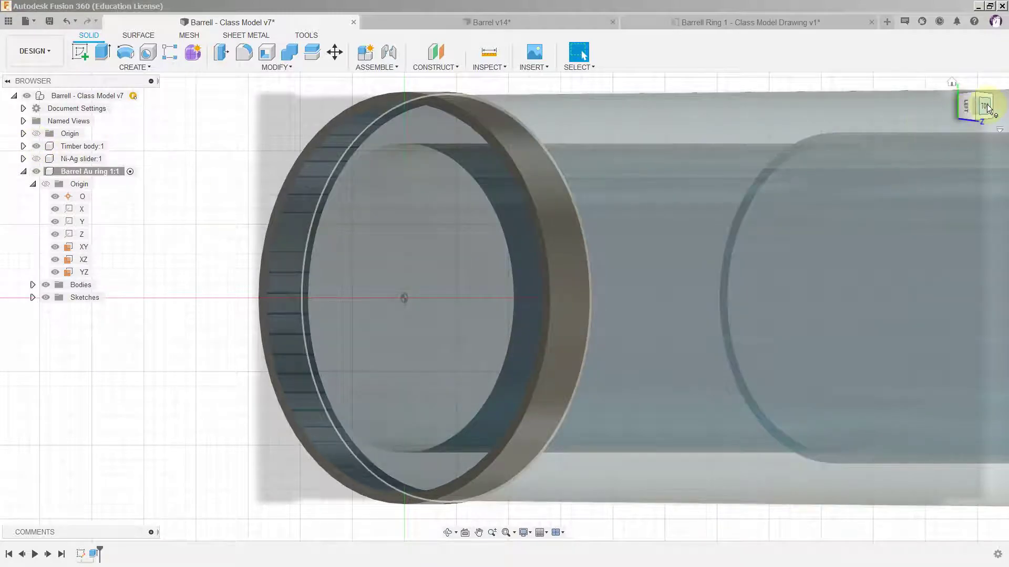
- Show the barrel from the FRONT view, zoomed toward the ring at its left end
left_click(986, 104)
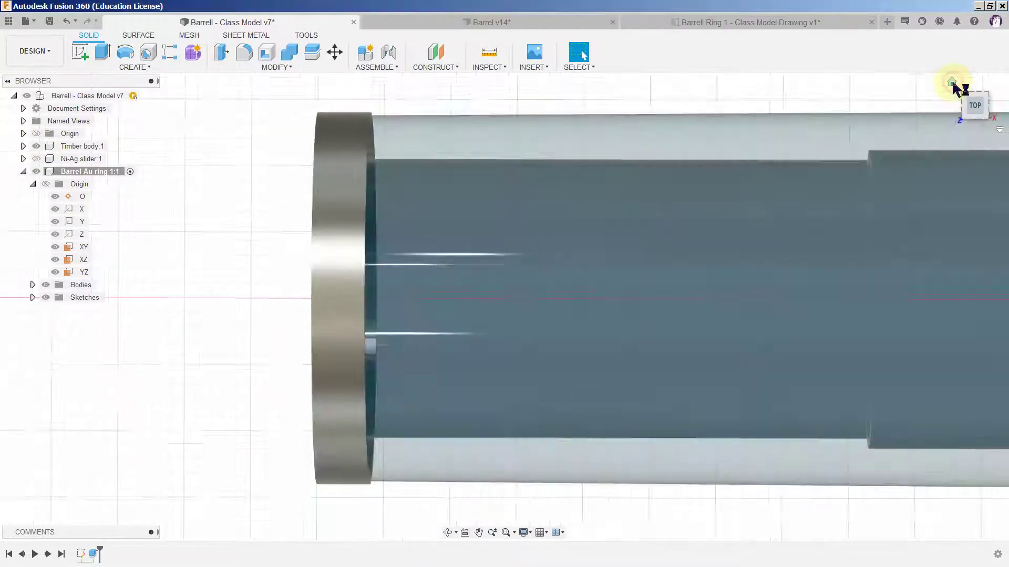
left_click(952, 83)
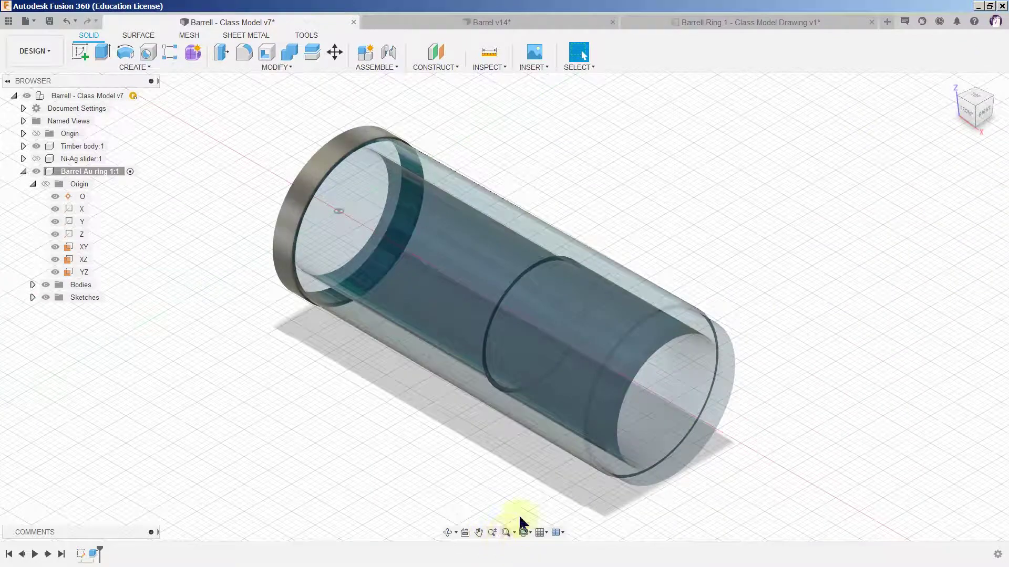
left_click(967, 114)
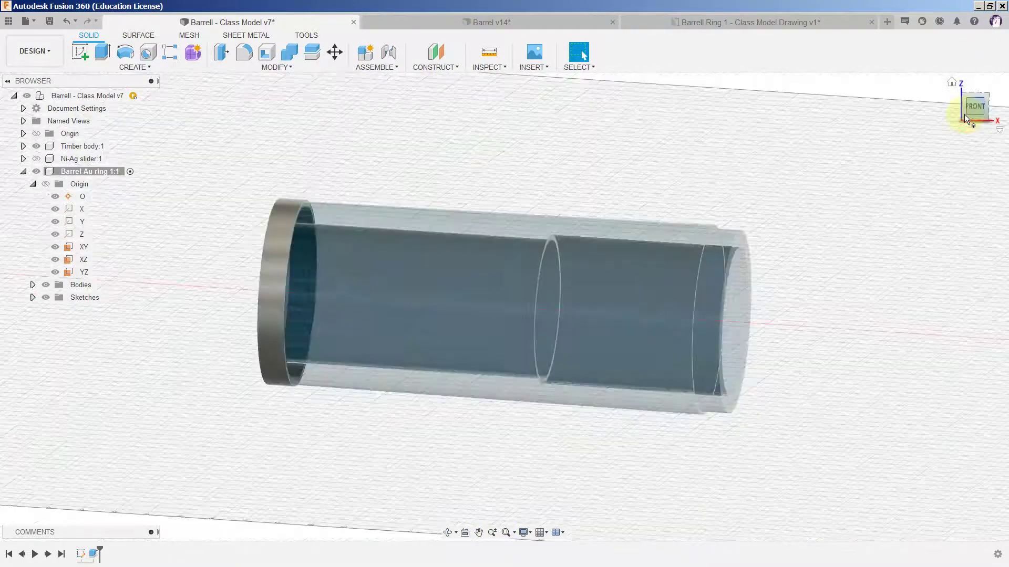
scroll(281, 219, "up", 5)
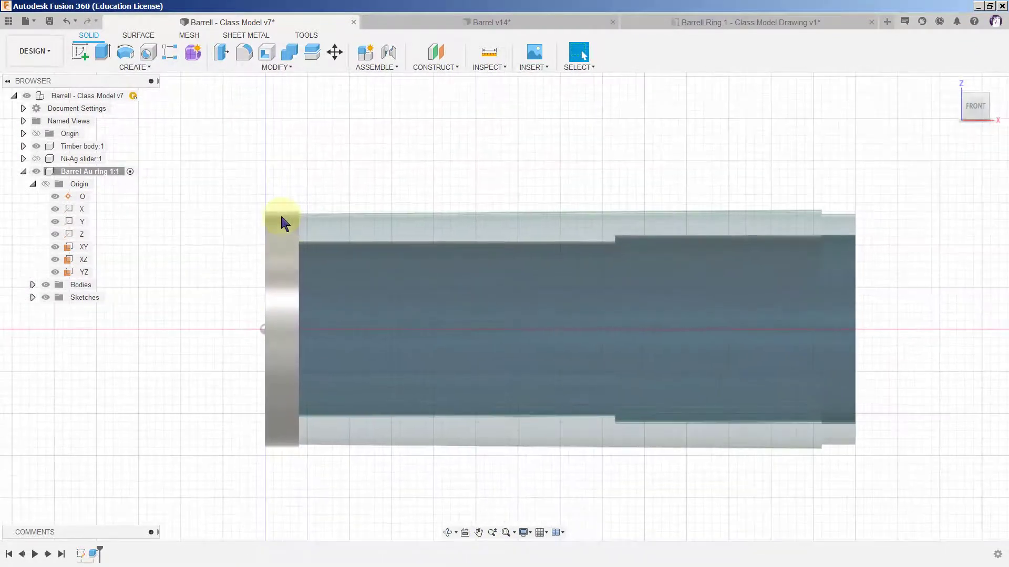
scroll(282, 218, "up", 3)
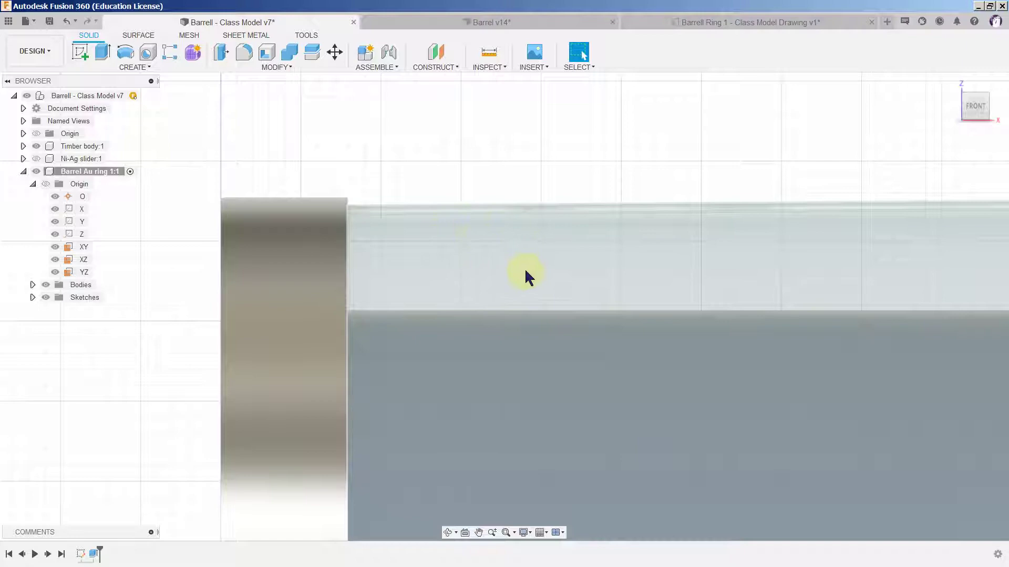
scroll(513, 293, "down", 4)
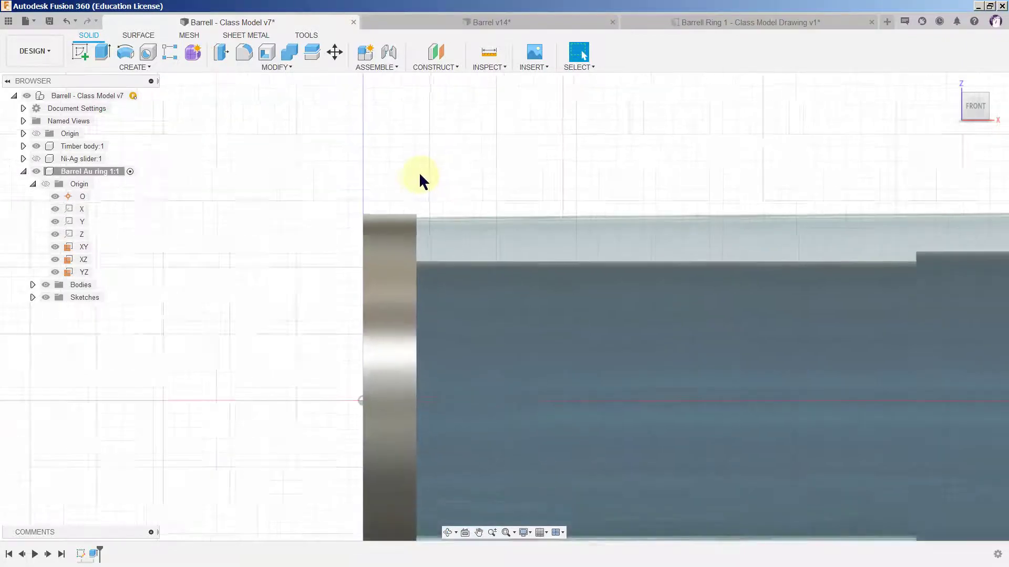
scroll(421, 180, "down", 2)
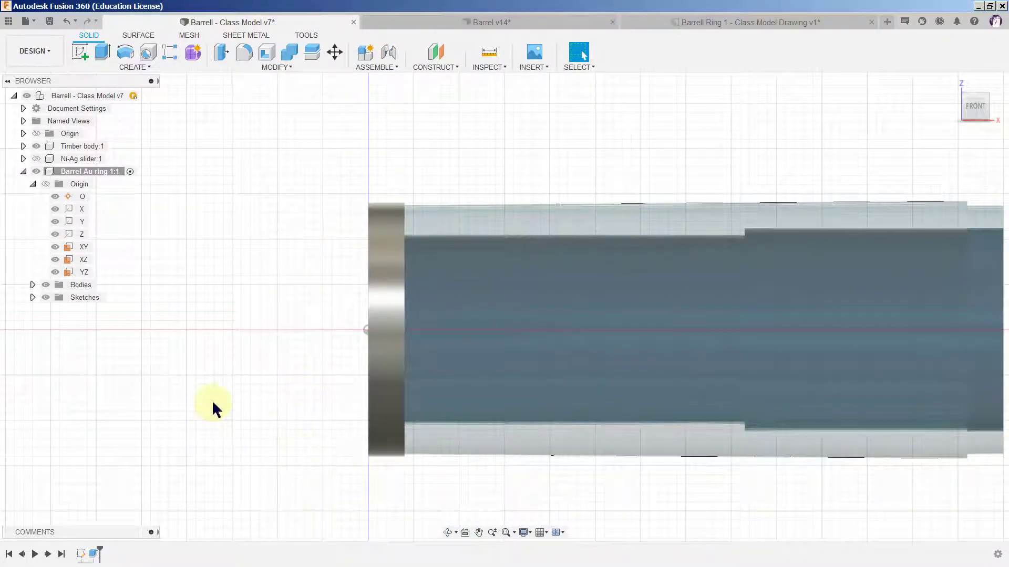
scroll(214, 415, "down", 1)
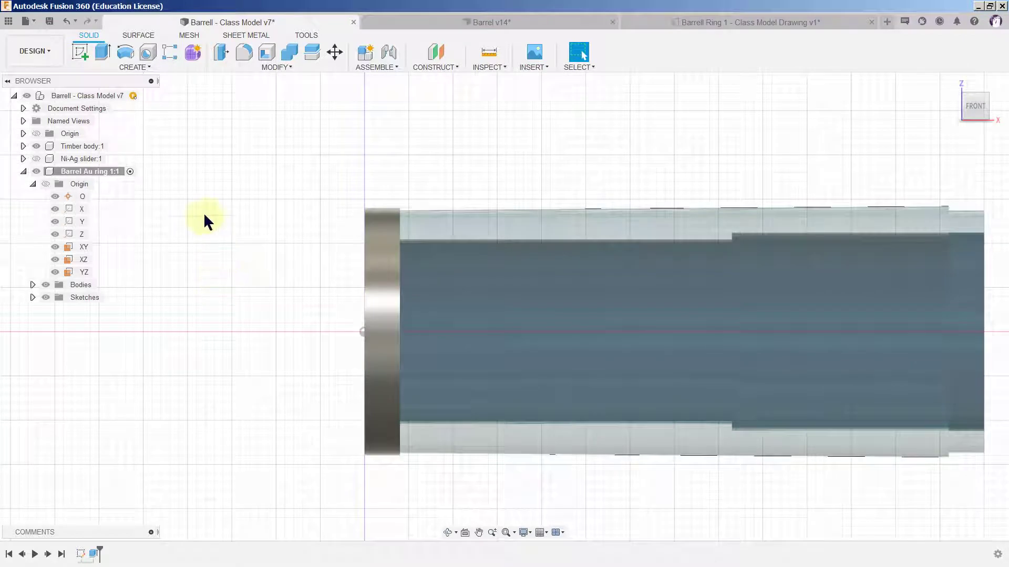
scroll(195, 199, "up", 1)
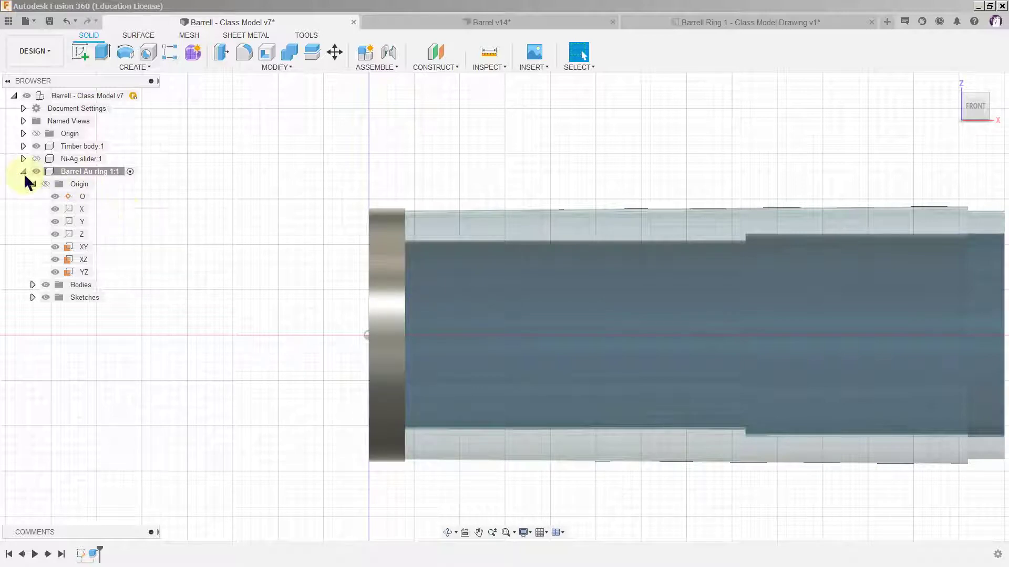
- Select Barrel Au ring 1, compare its origin planes, and create a sketch on XY
left_click(112, 177)
left_click(112, 172)
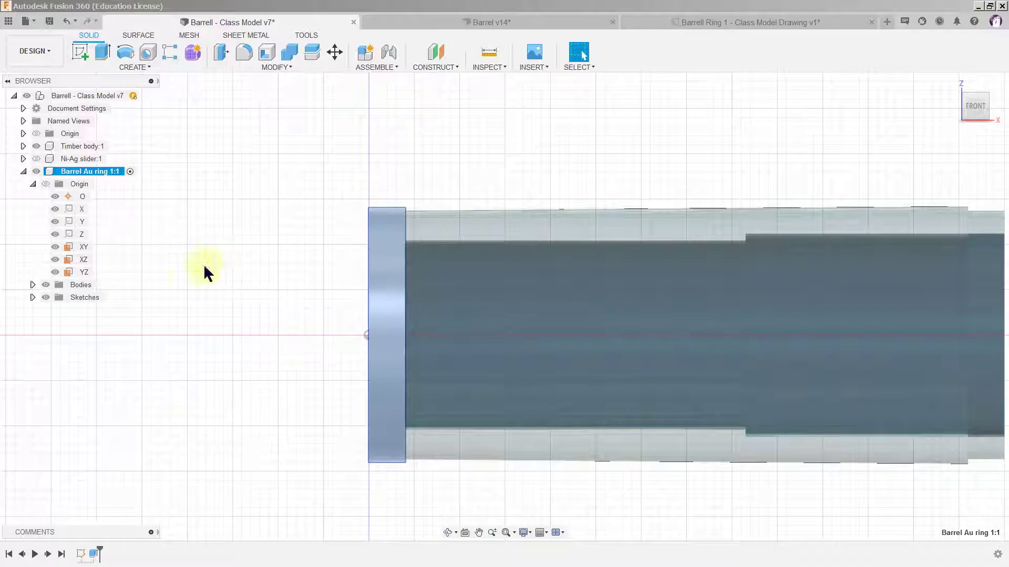
left_click(86, 247)
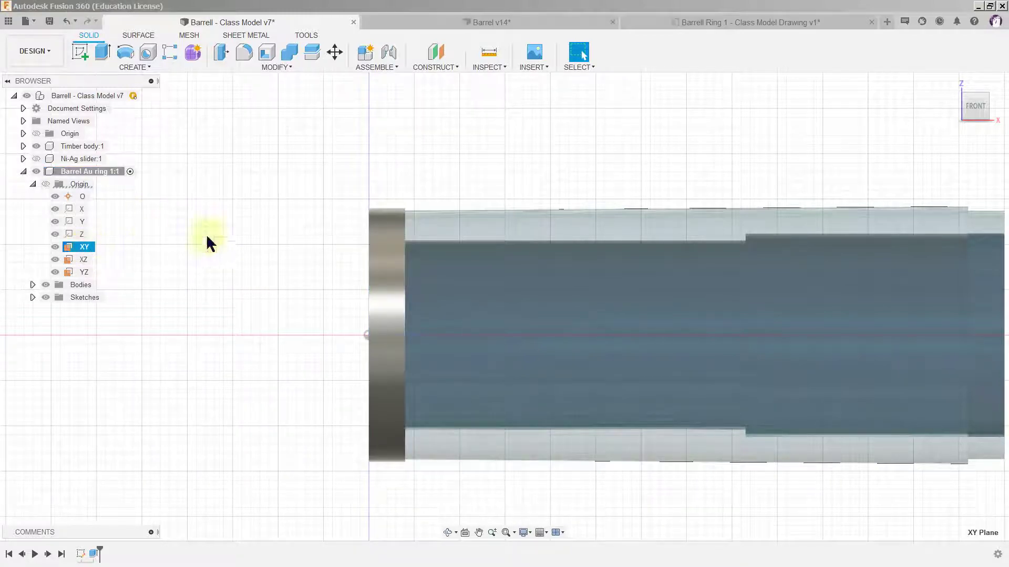
left_click(951, 83)
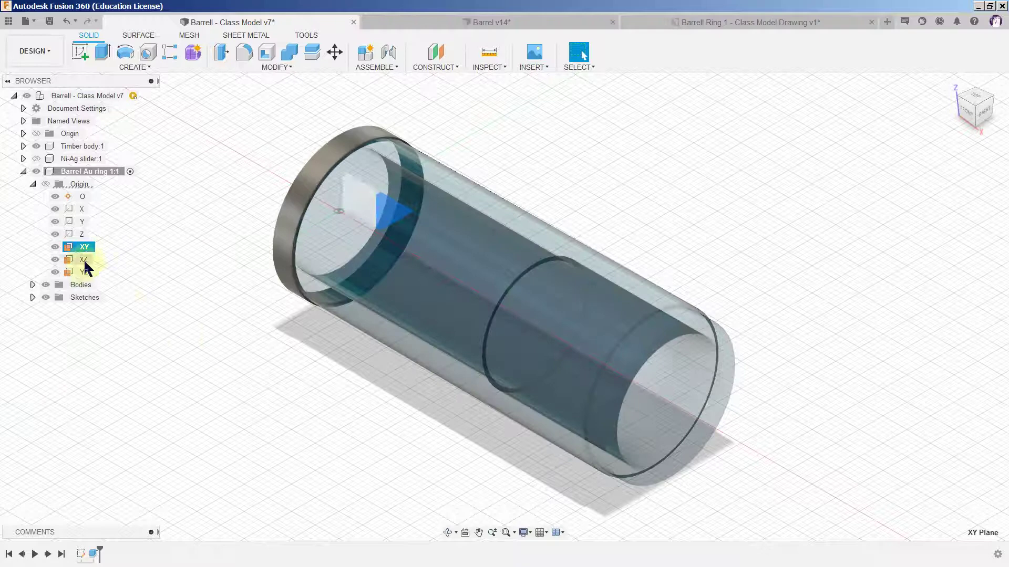
left_click(84, 260)
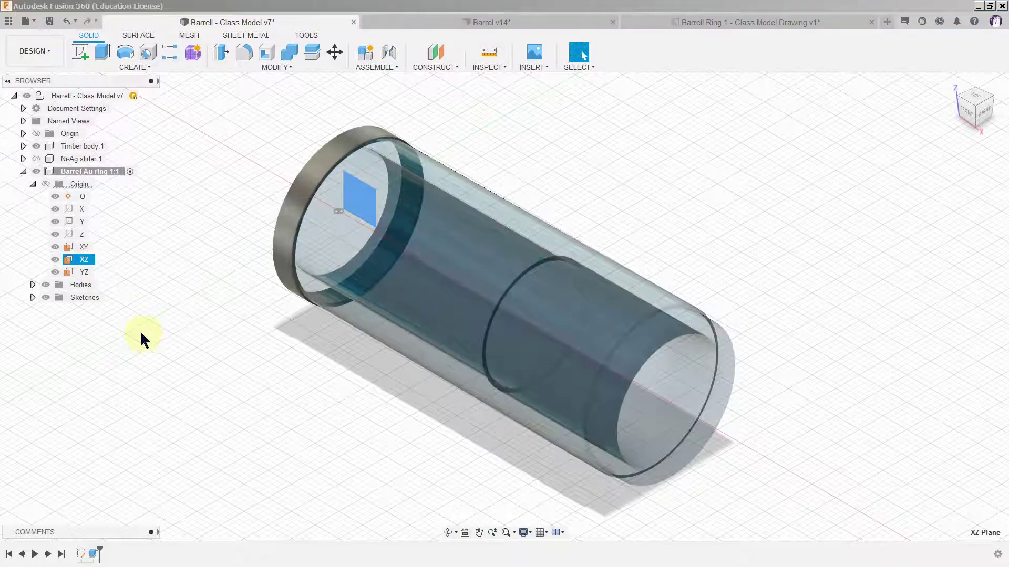
left_click(84, 272)
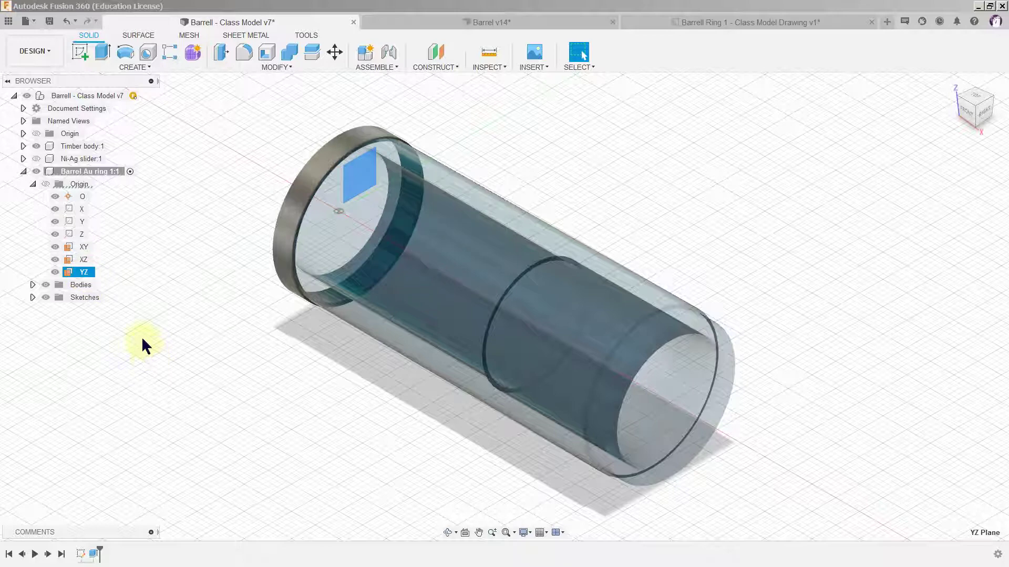
left_click(84, 260)
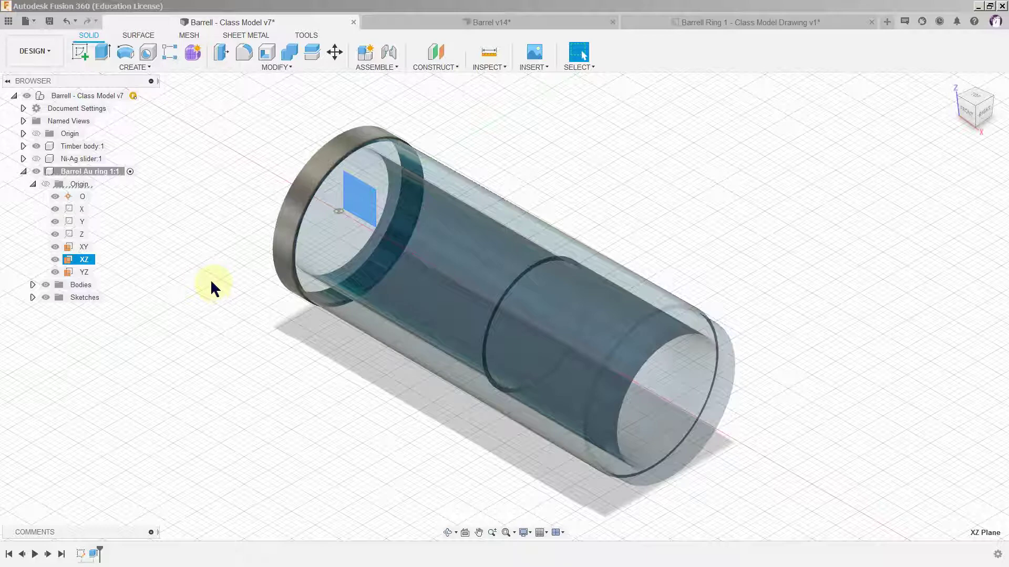
left_click(84, 248)
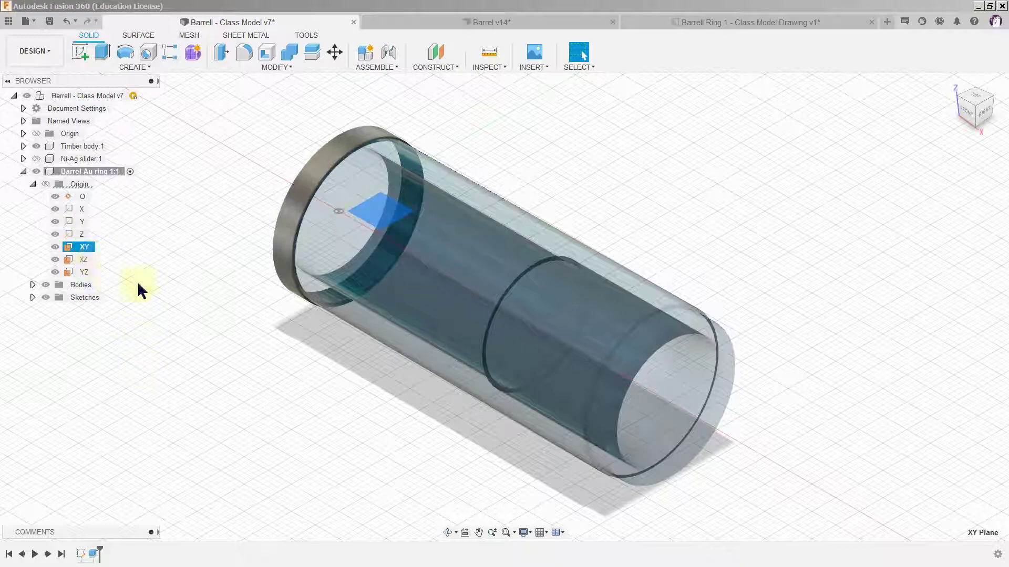
left_click(81, 52)
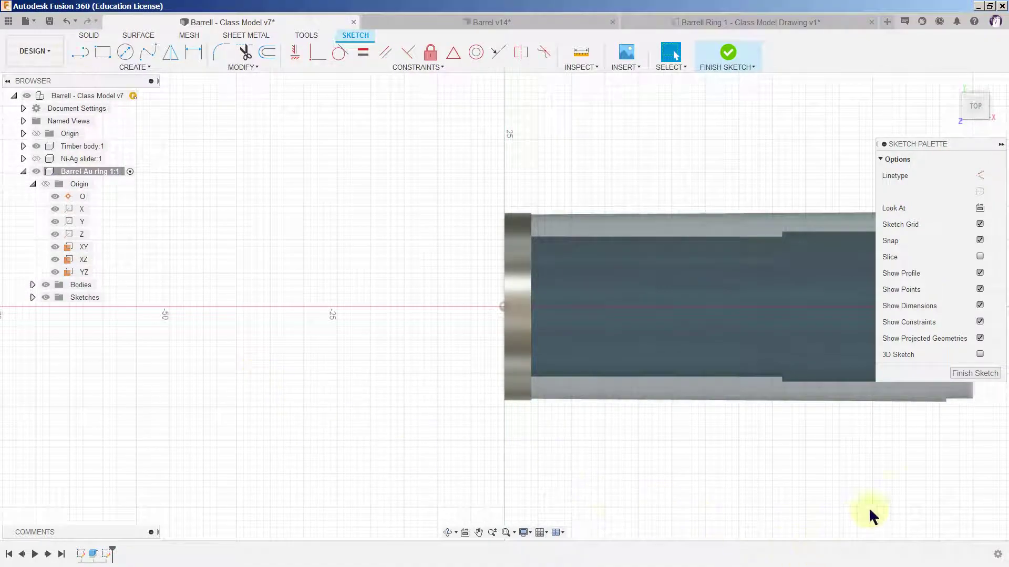
- Draw 0.5 diameter circles centred on the ring's top-left and top-right corners
scroll(543, 225, "up", 5)
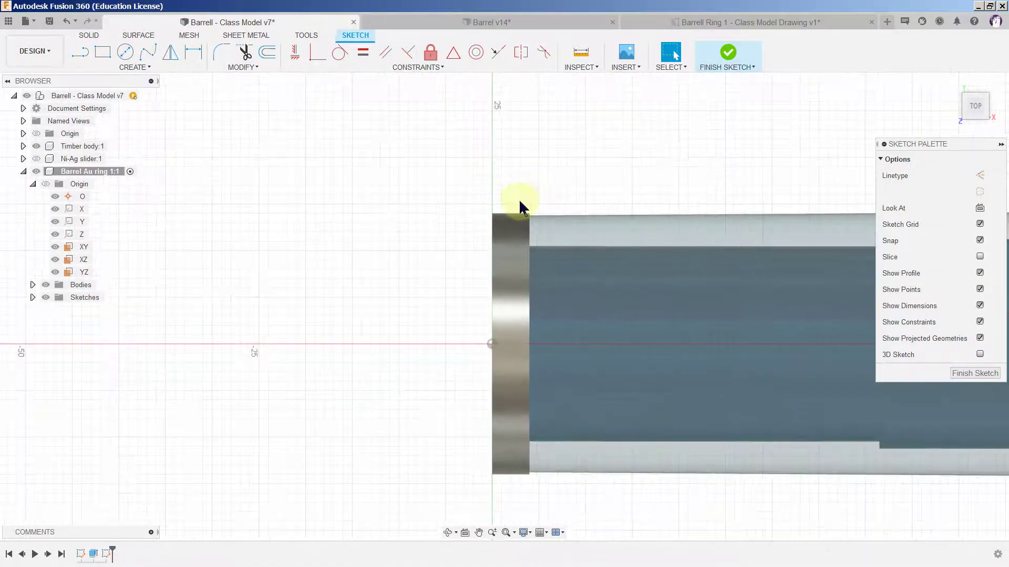
scroll(526, 236, "up", 3)
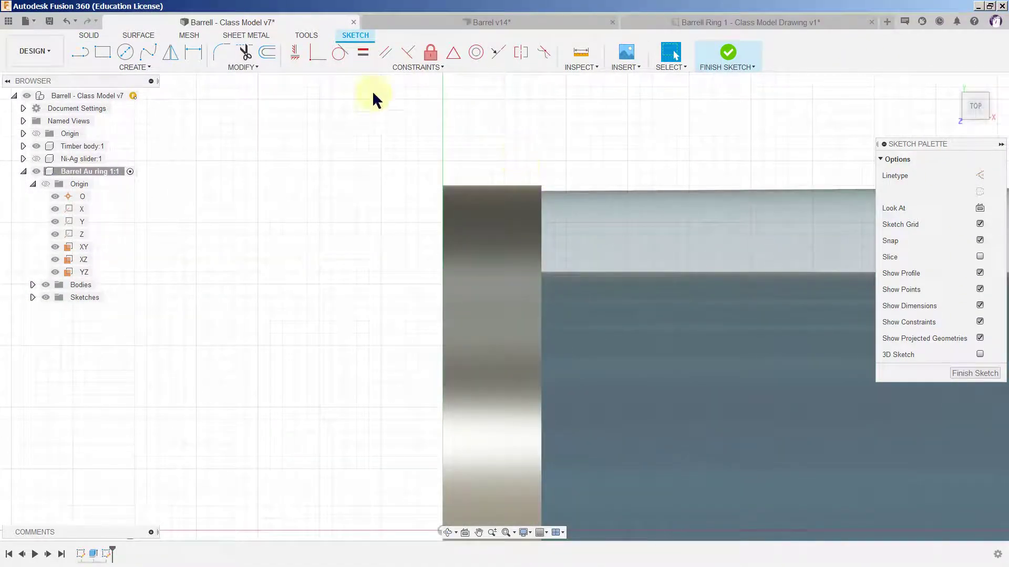
left_click(125, 51)
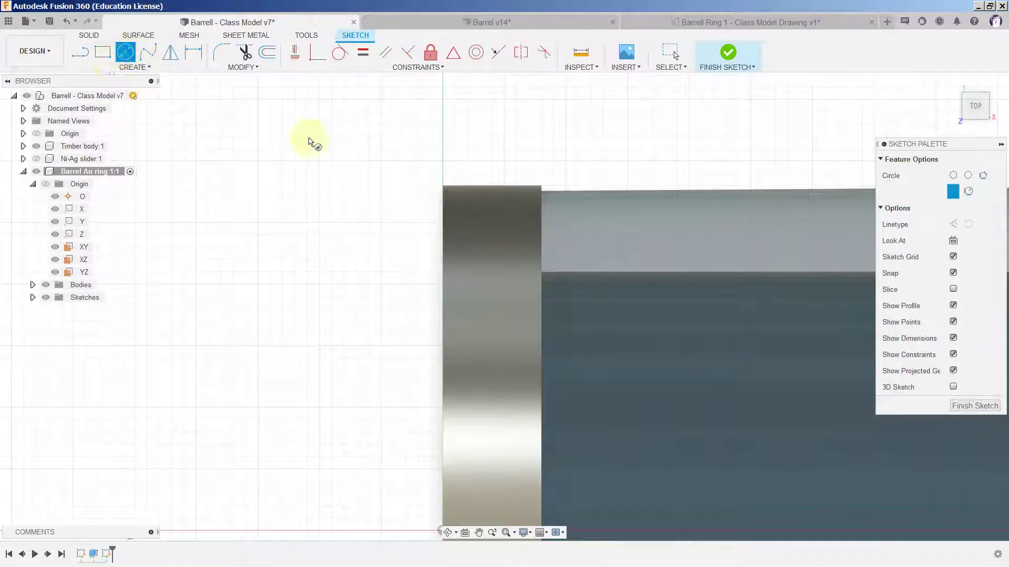
left_click(460, 185)
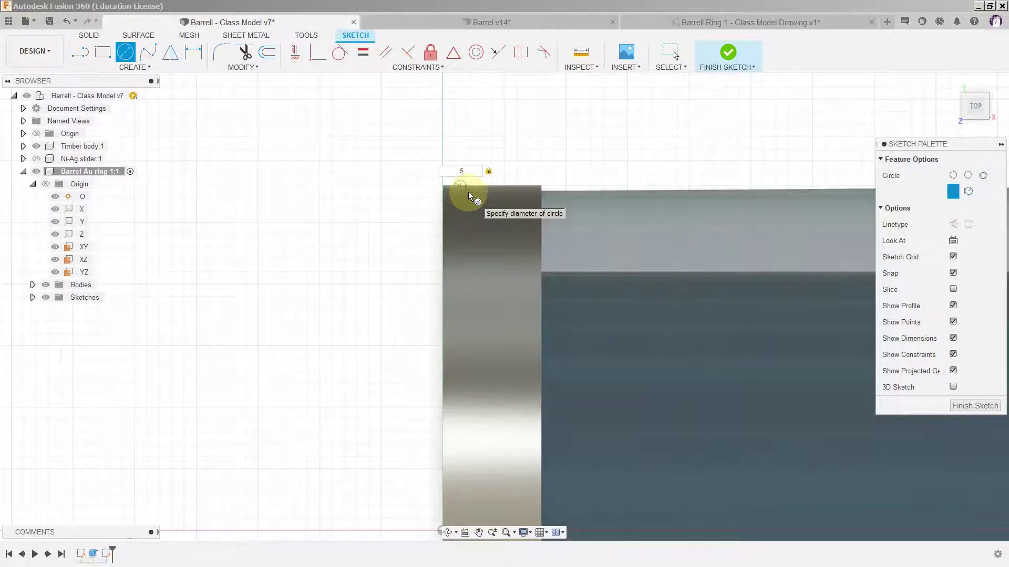
key("Return")
key("Escape")
scroll(480, 194, "up", 4)
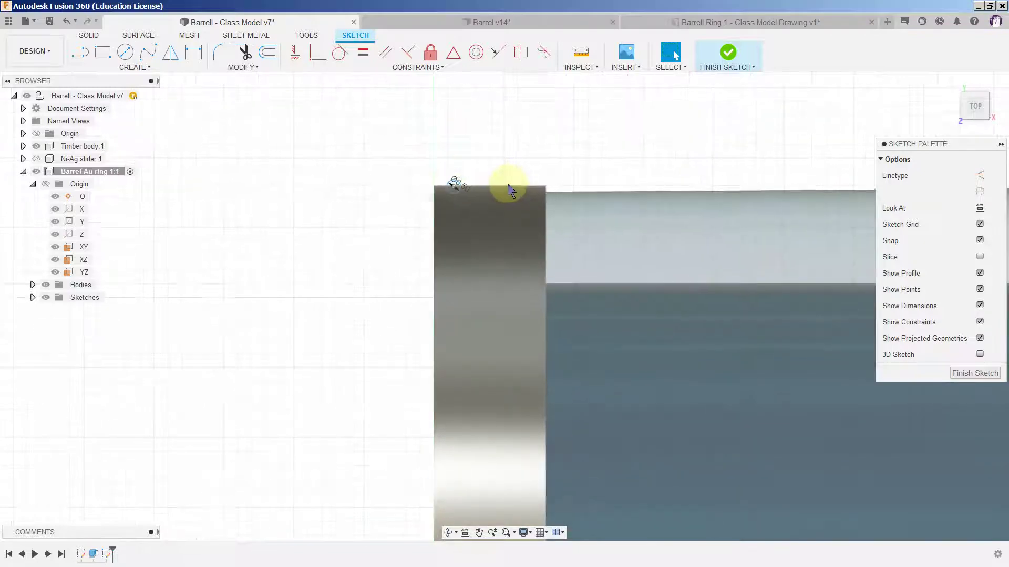
key("c")
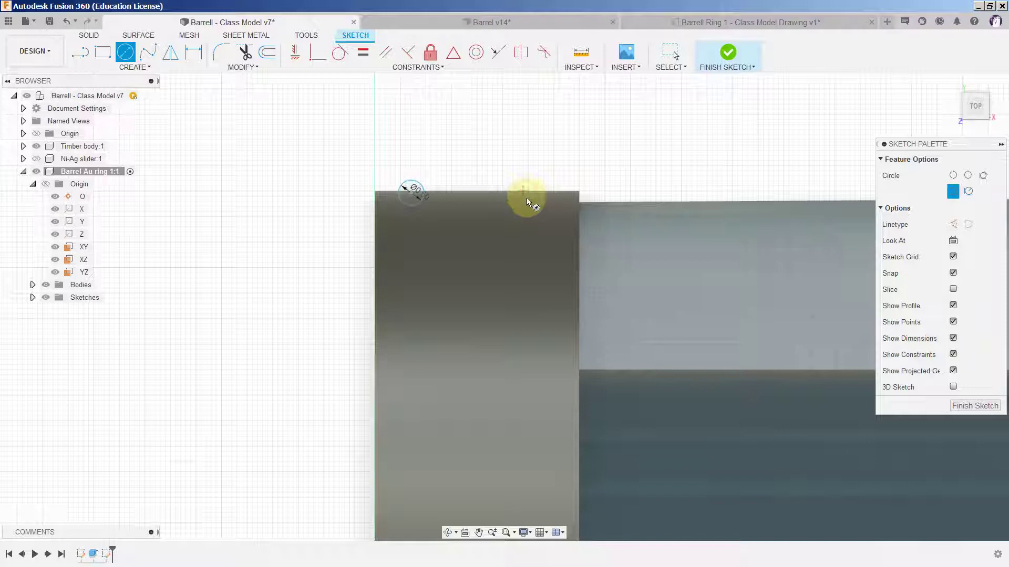
left_click(525, 191)
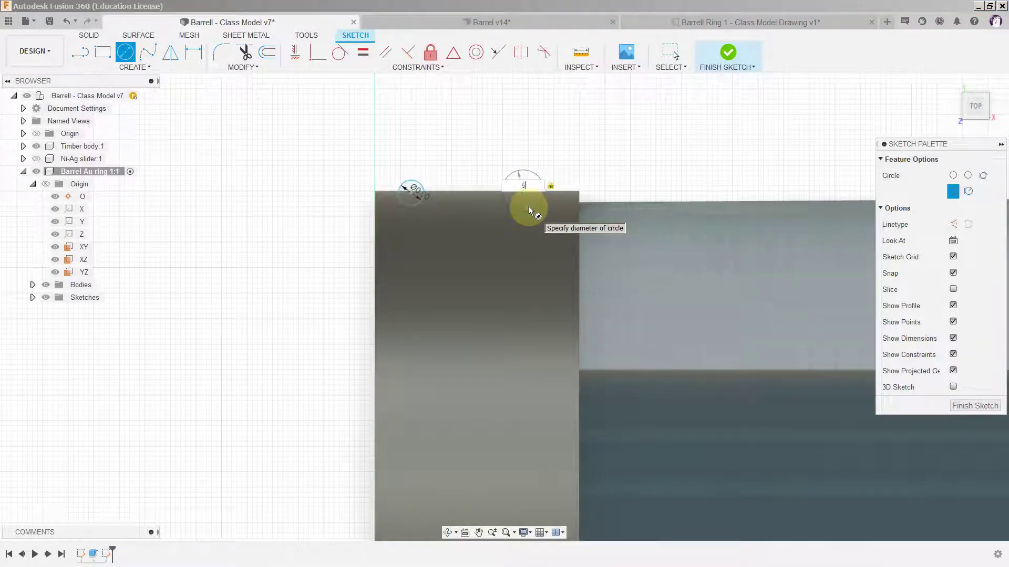
key("Return")
key("Escape")
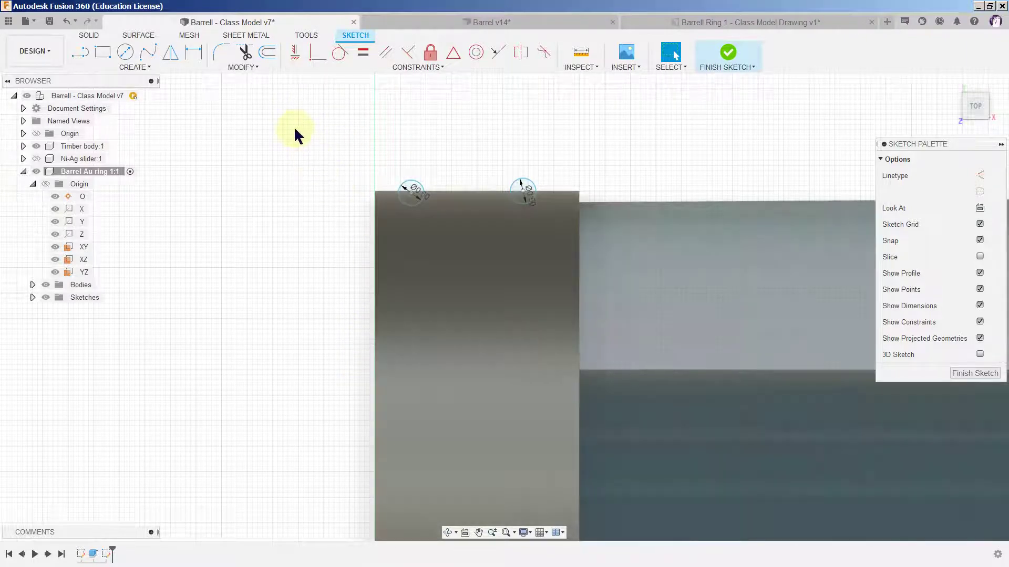
- Dimension each groove circle centre 1 mm in from its nearest ring end
left_click(193, 53)
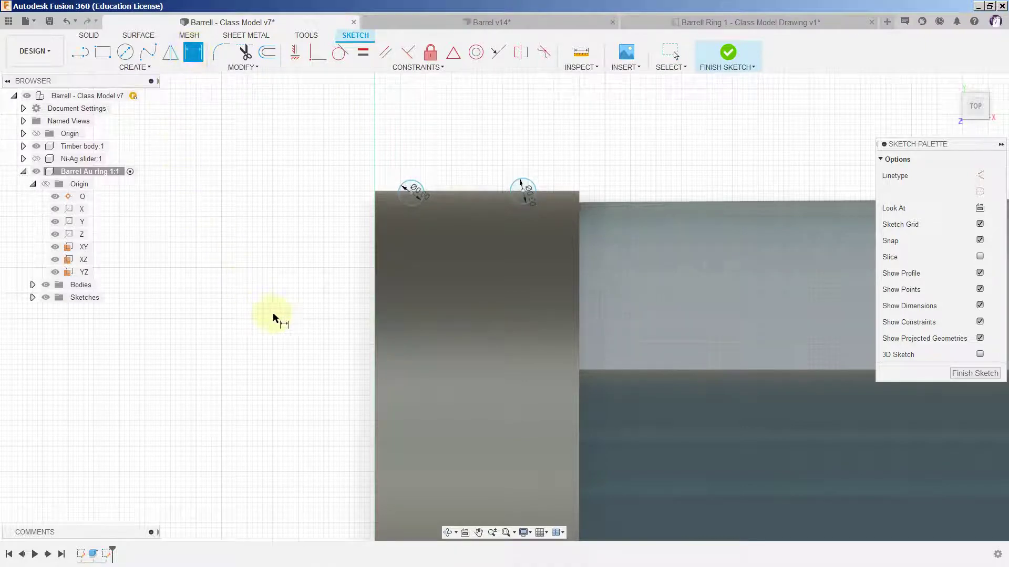
scroll(433, 257, "up", 5)
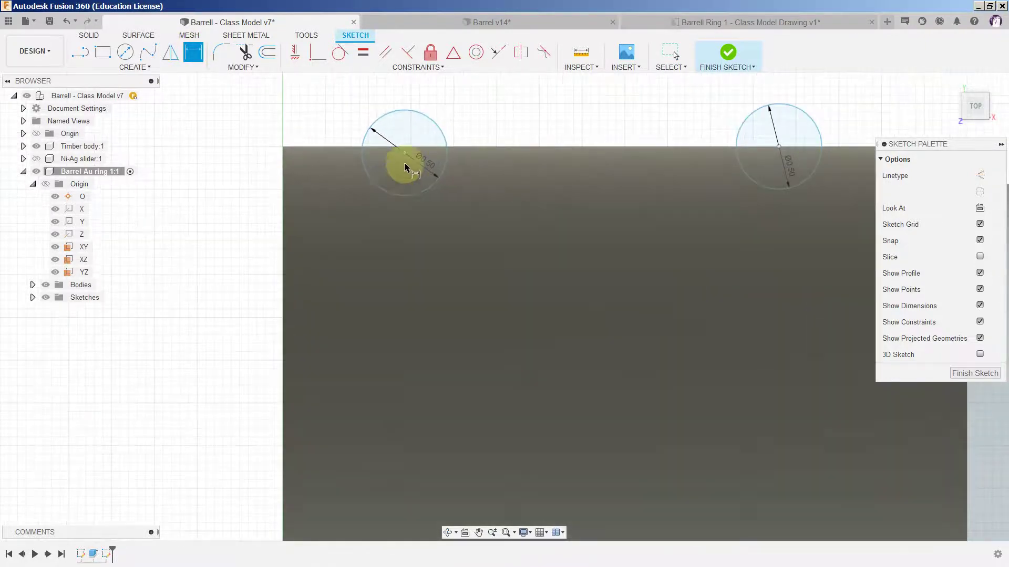
left_click(404, 154)
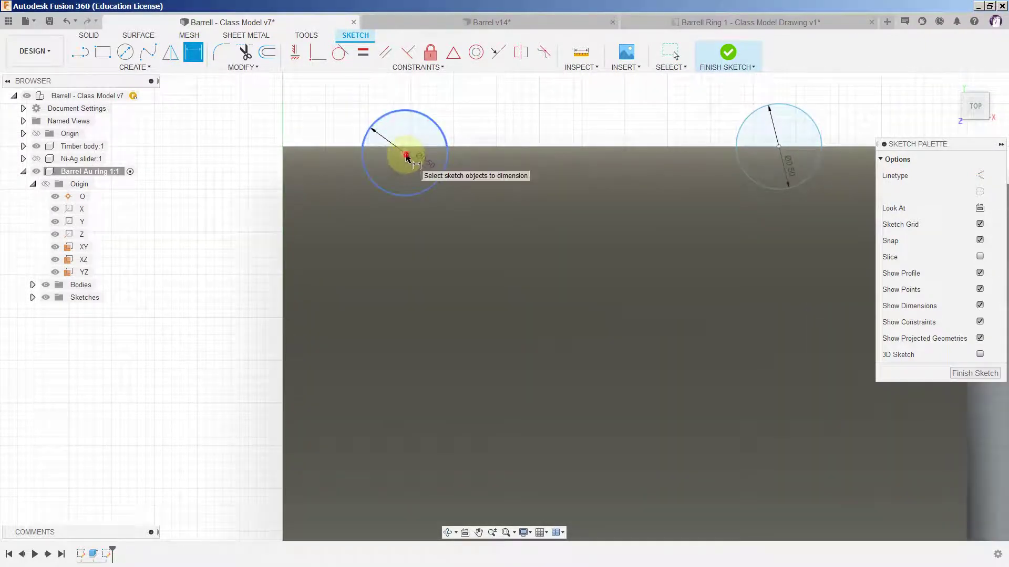
left_click(280, 159)
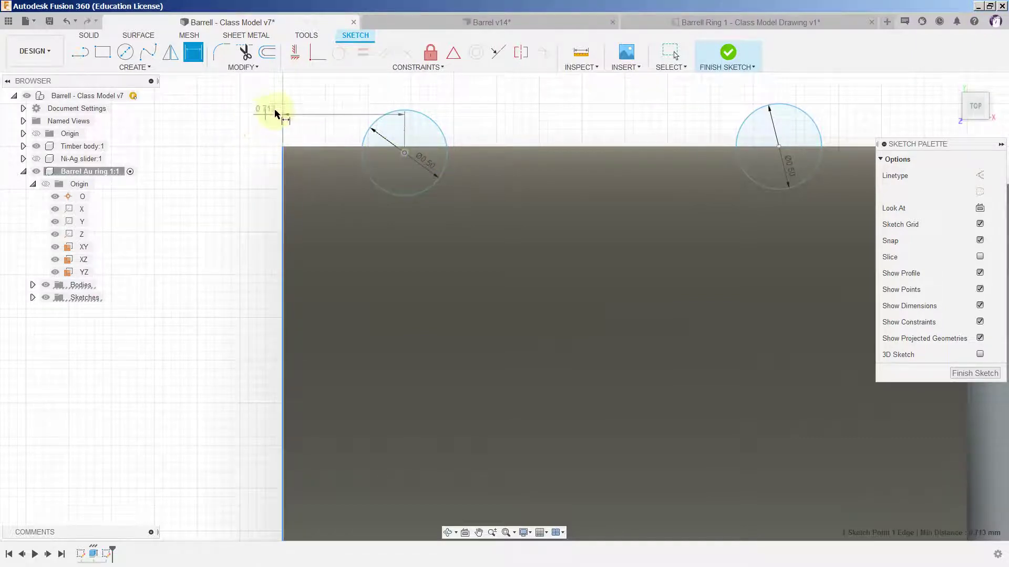
left_click(317, 97)
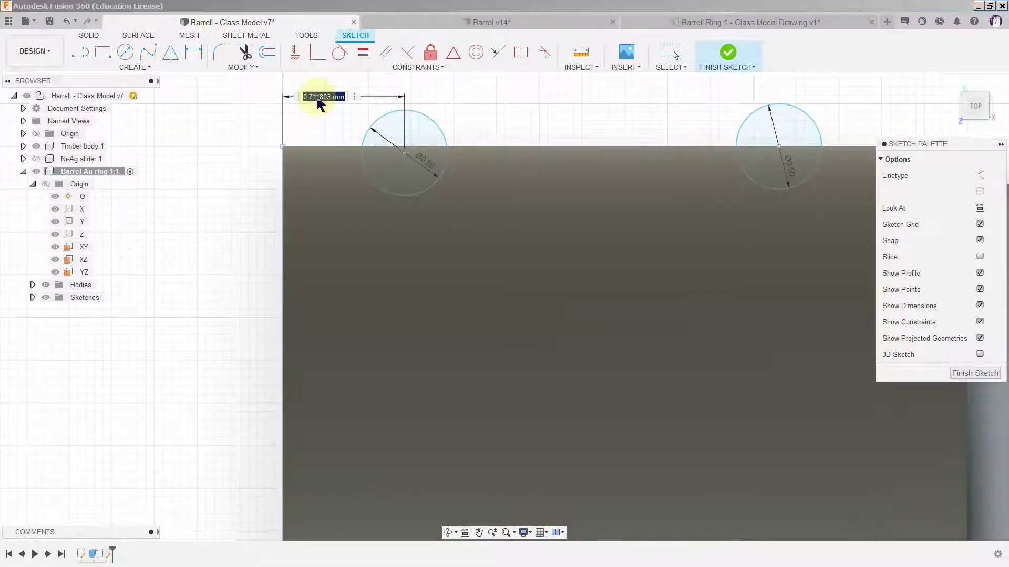
type("1")
key("Return")
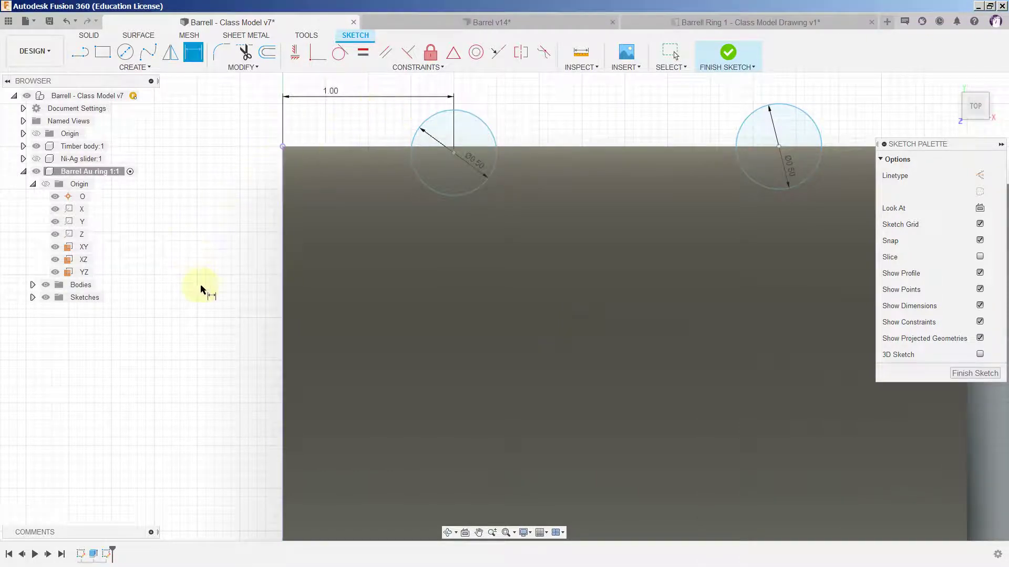
scroll(201, 289, "down", 2)
scroll(201, 289, "down", 1)
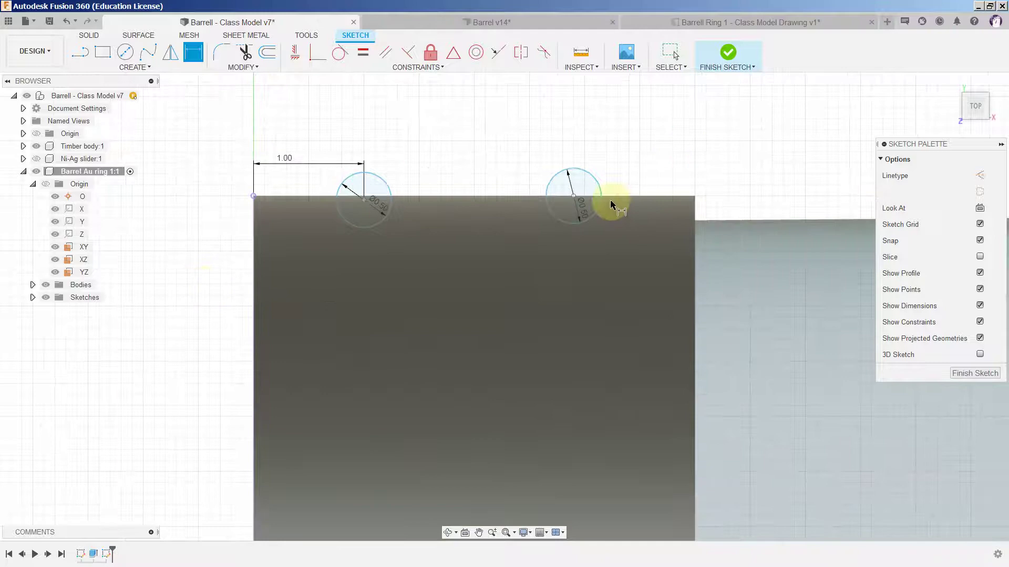
left_click(573, 197)
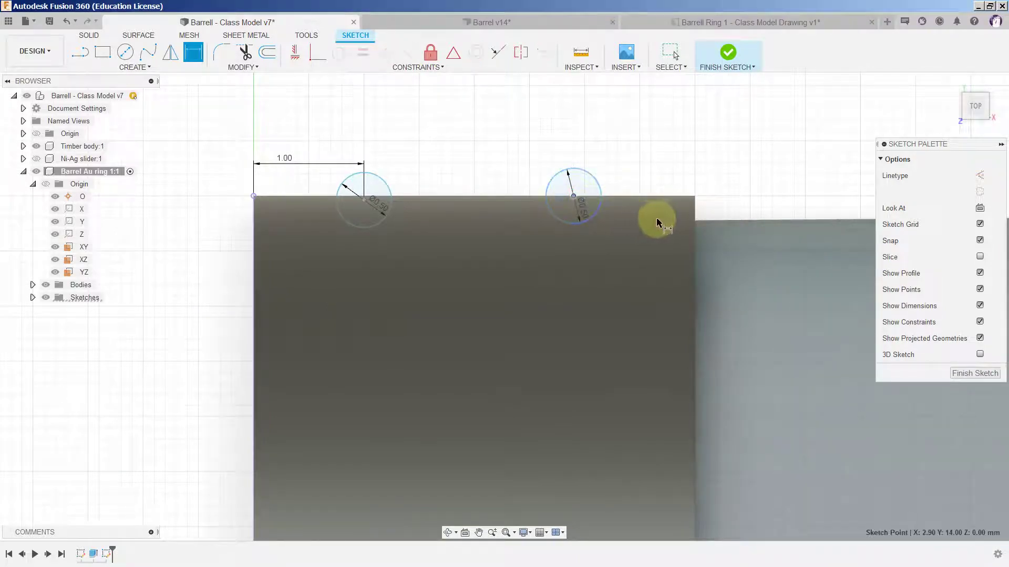
left_click(694, 221)
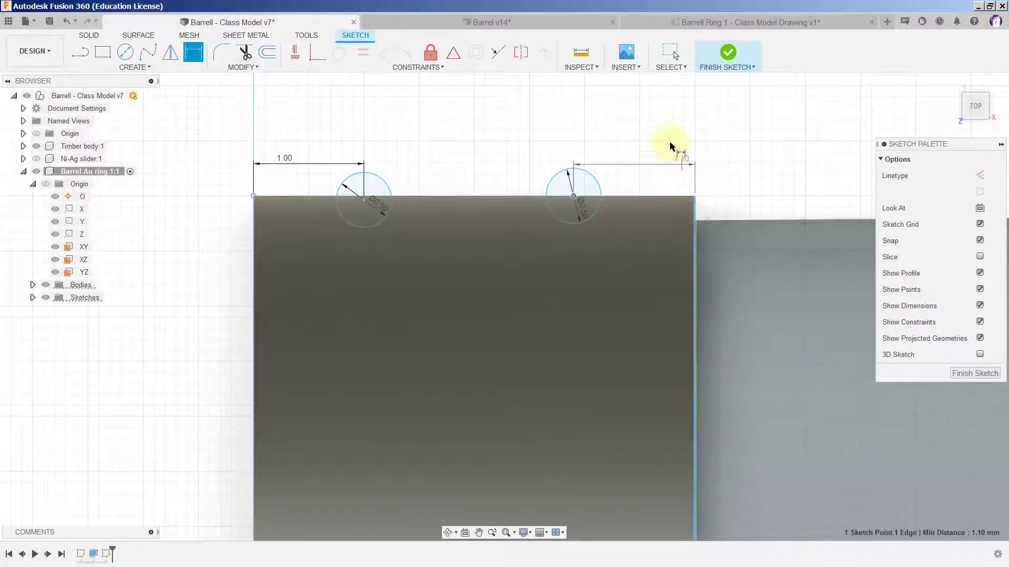
left_click(644, 126)
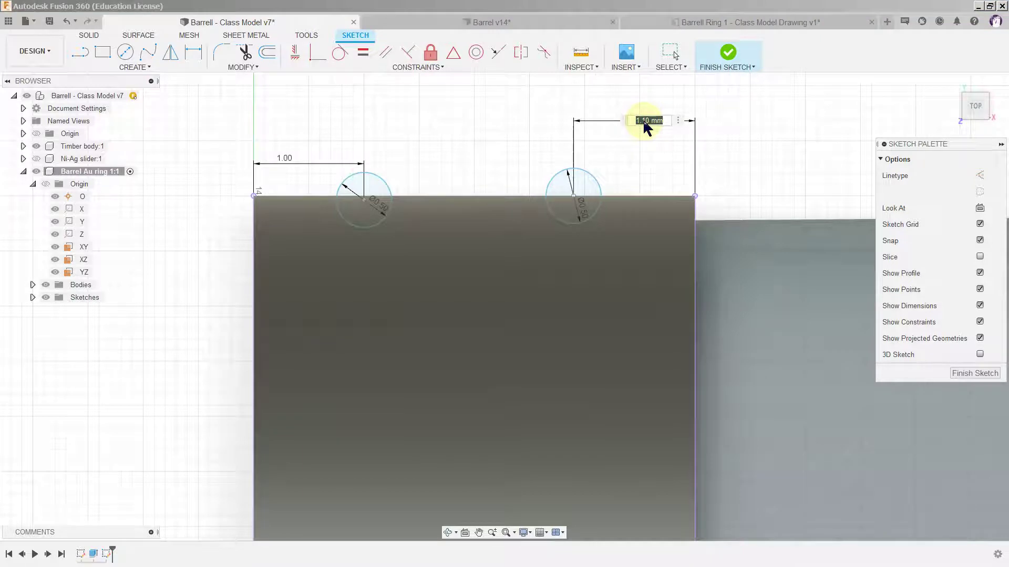
key("Return")
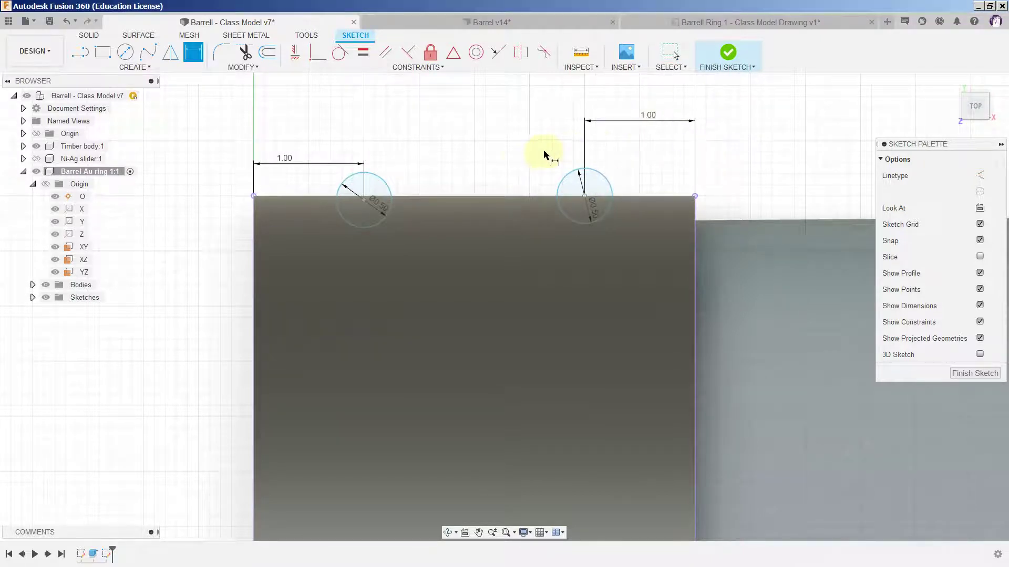
- Dimension the left circle centre 14 mm from the X axis
scroll(439, 166, "up", 1)
scroll(440, 166, "up", 1)
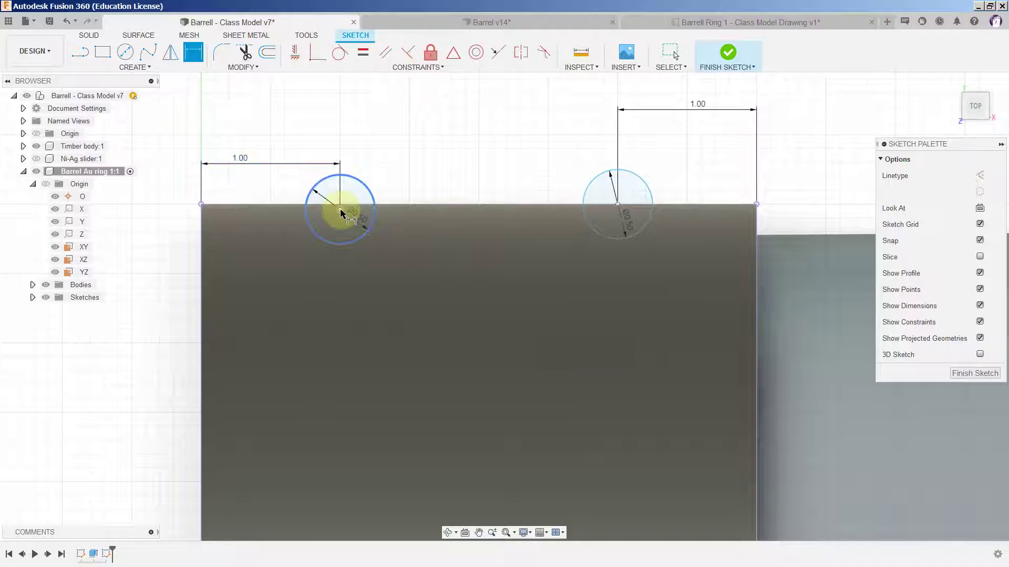
left_click(339, 209)
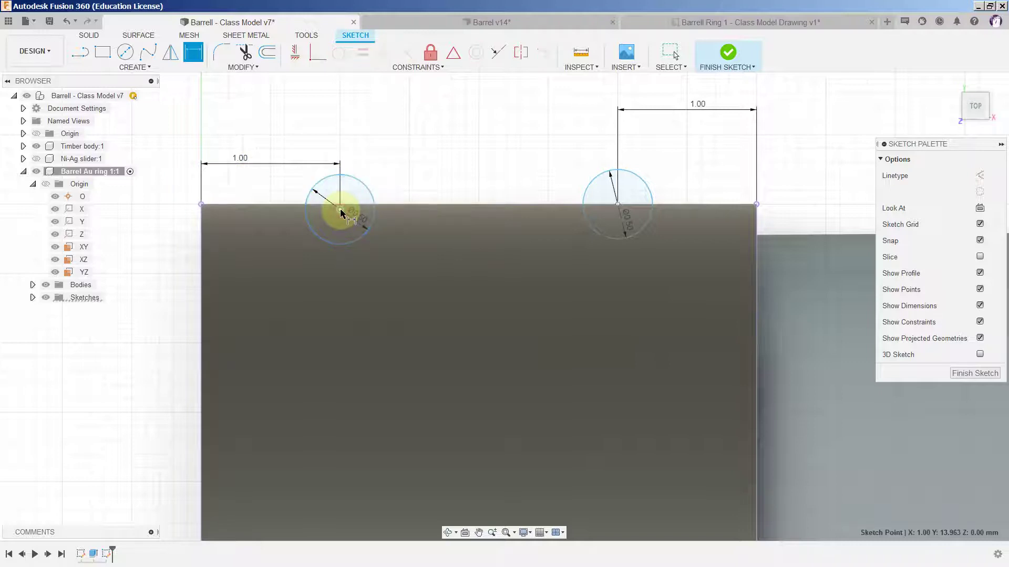
left_click(82, 209)
left_click(147, 274)
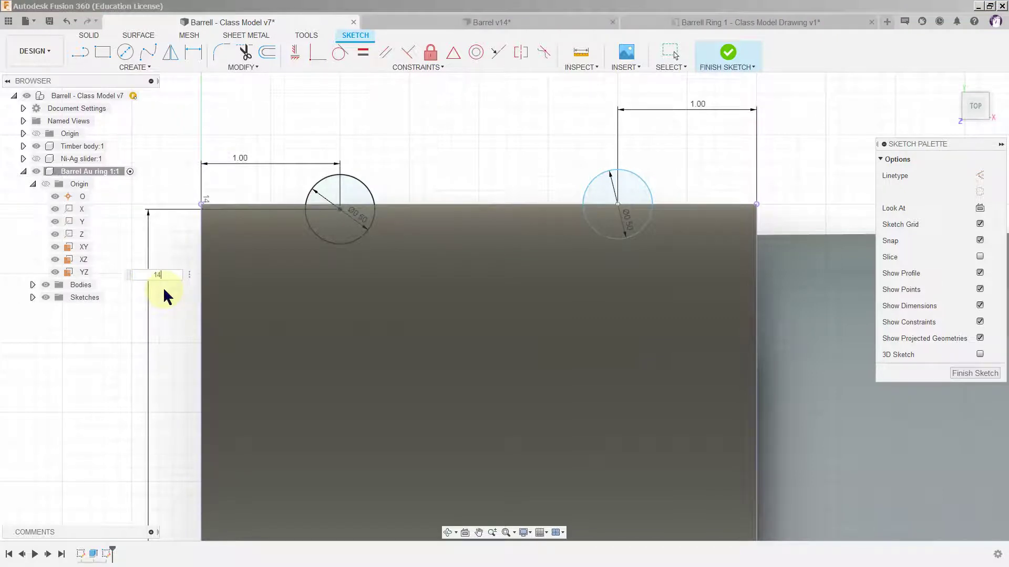
type("14")
key("Return")
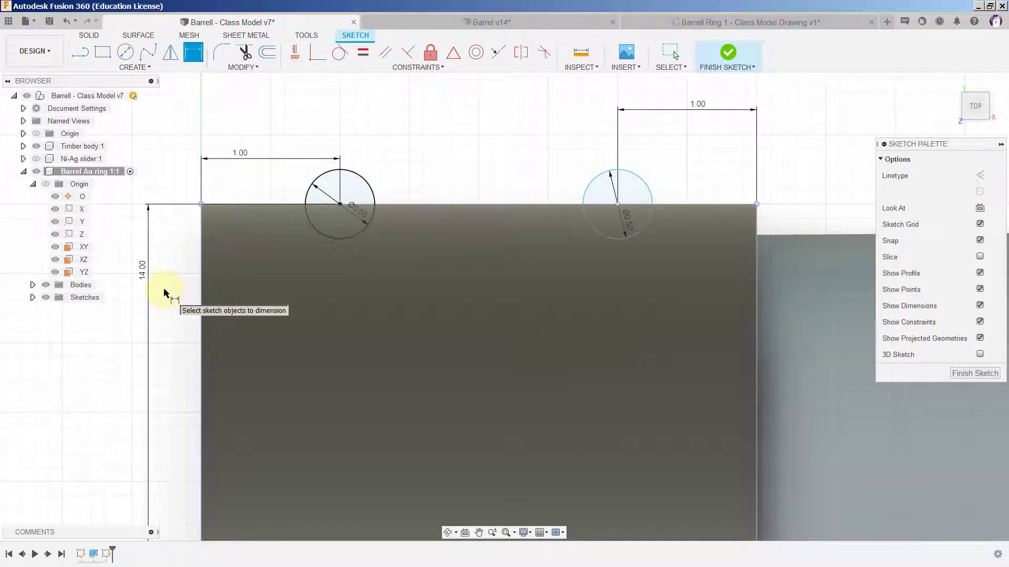
left_click(627, 220)
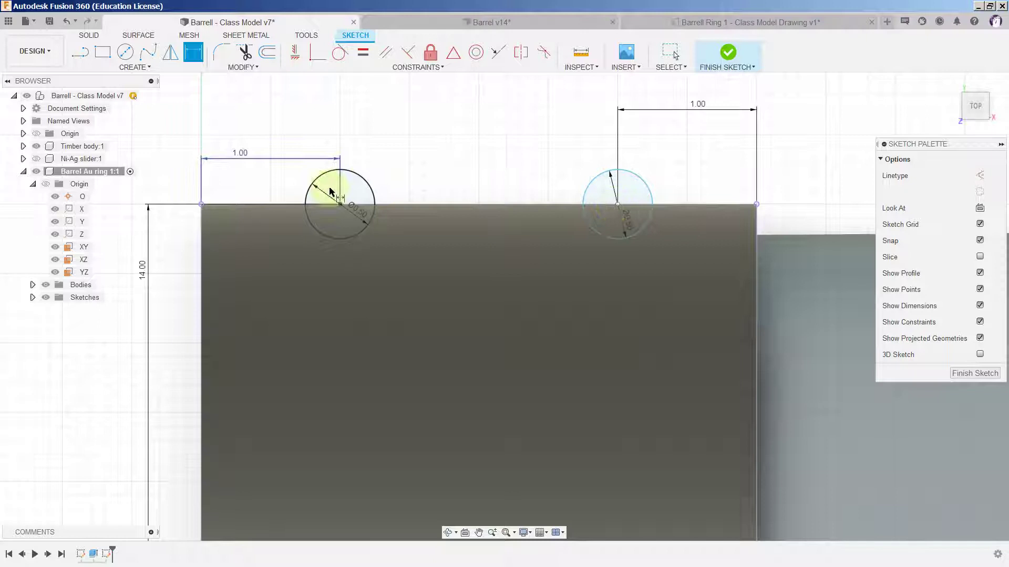
- Apply a Horizontal/Vertical constraint to level the two circle centres
left_click(297, 54)
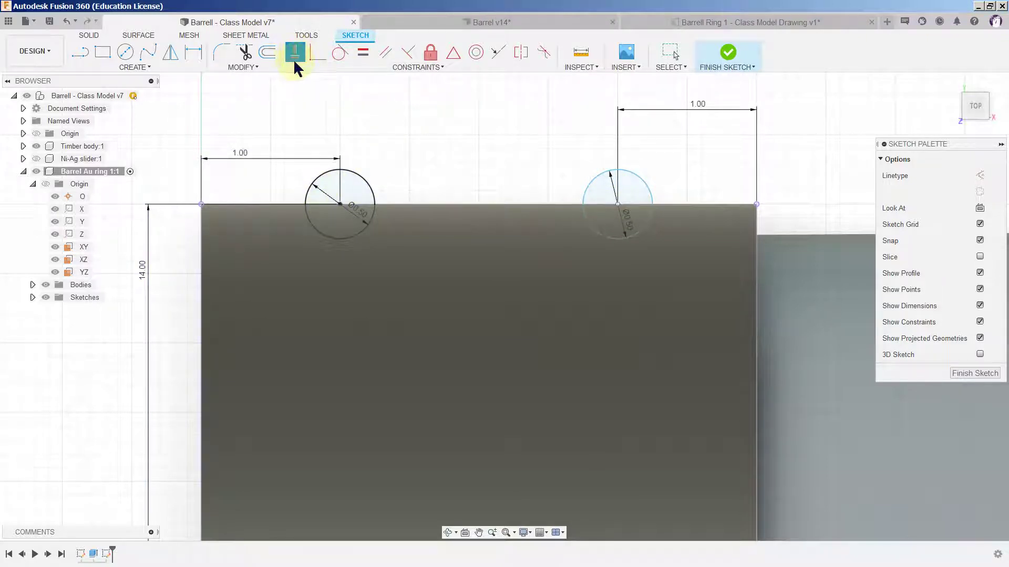
left_click(617, 204)
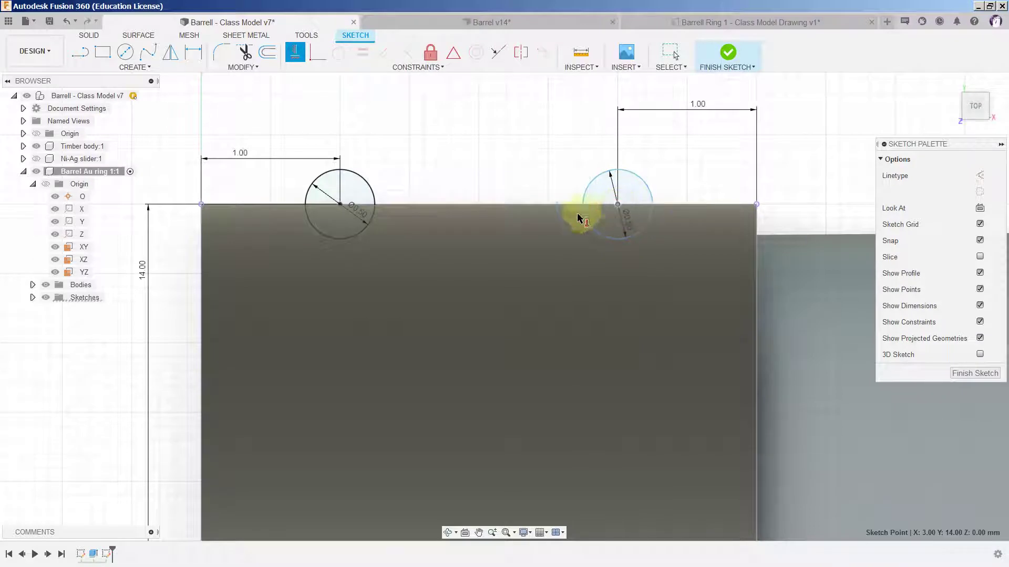
left_click(340, 204)
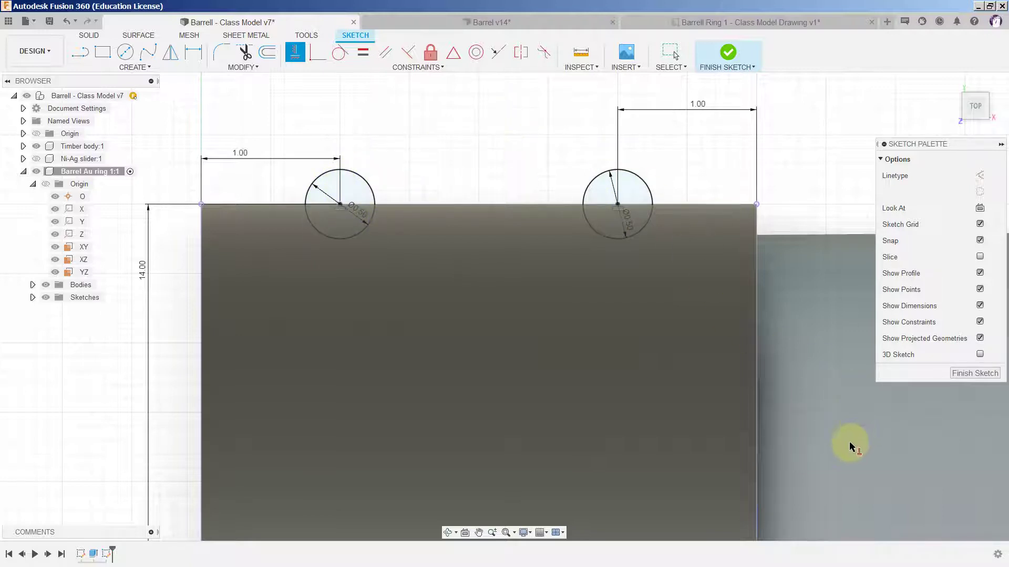
- Finish the sketch and revolve-cut both groove circles a full 360° about the X axis
left_click(975, 373)
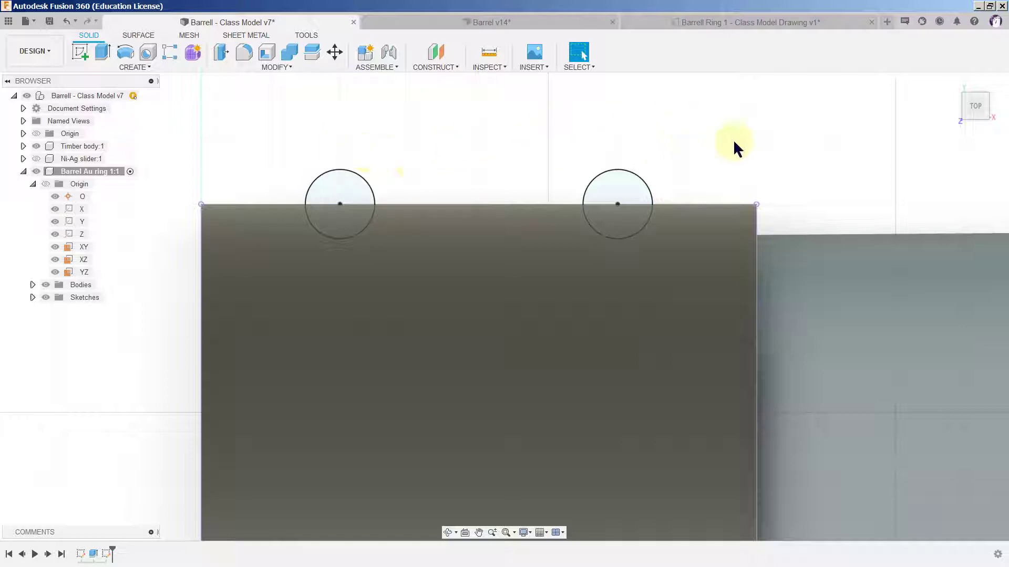
left_click(126, 54)
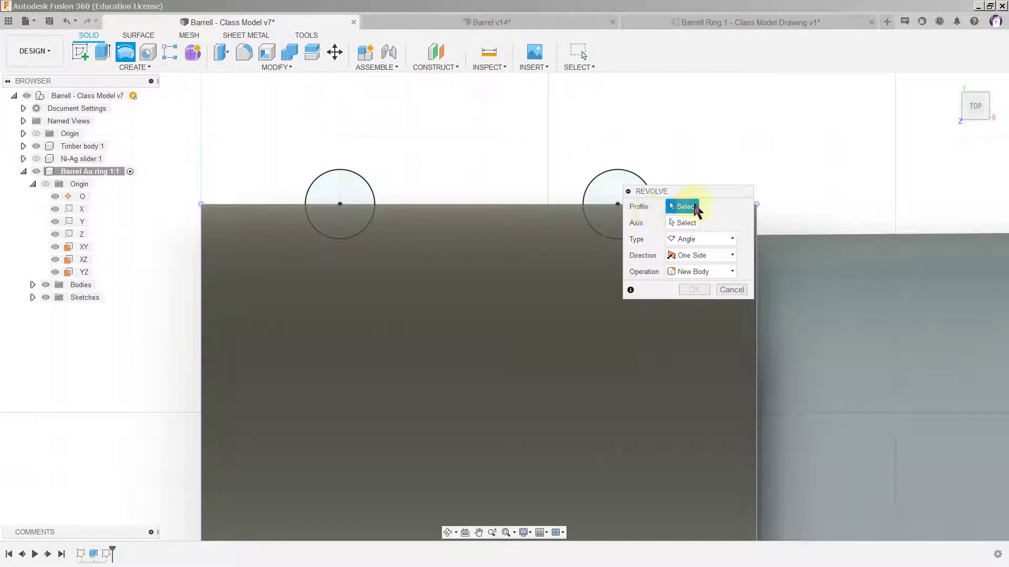
left_click(348, 175)
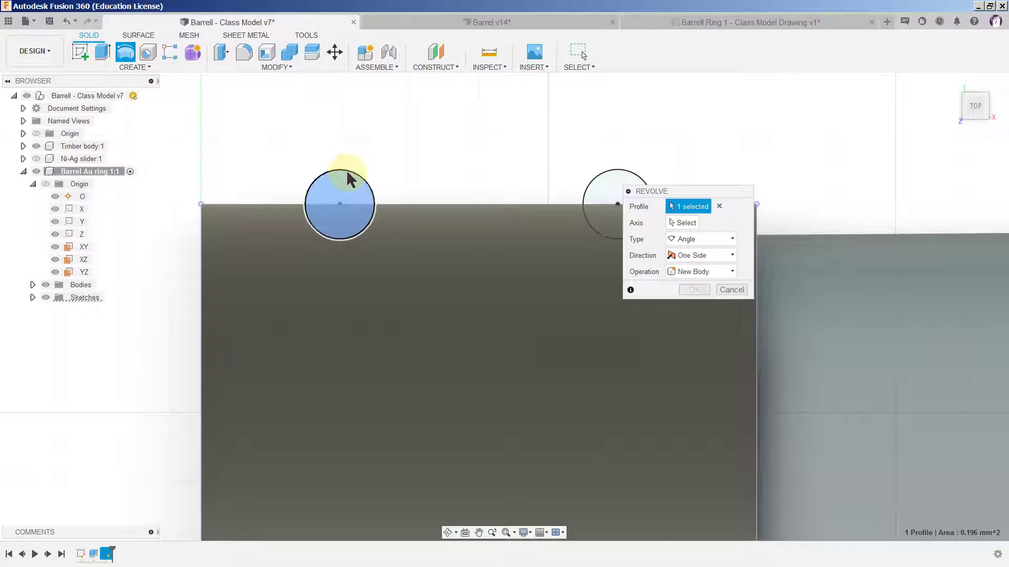
left_click(618, 179)
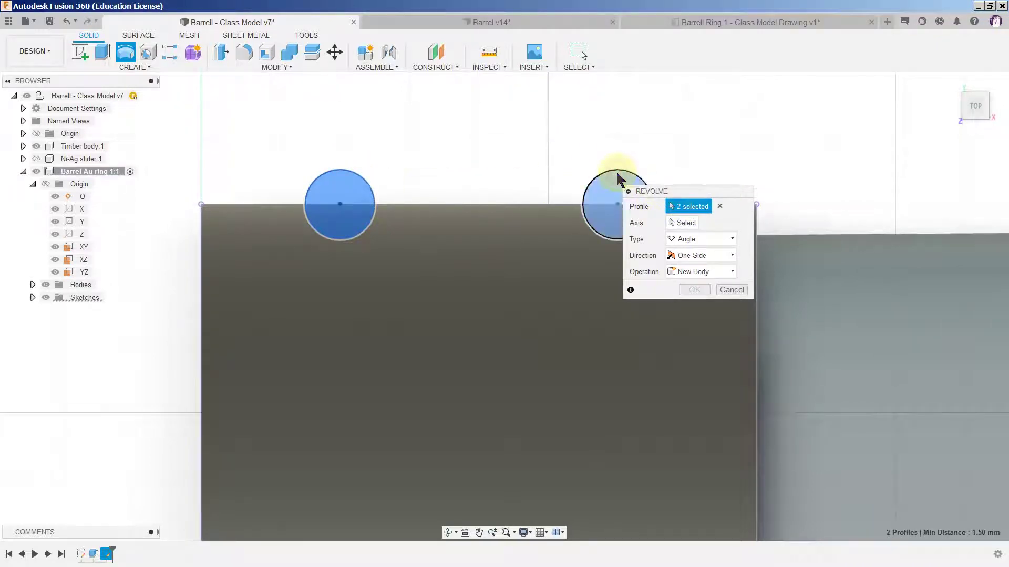
left_click(688, 224)
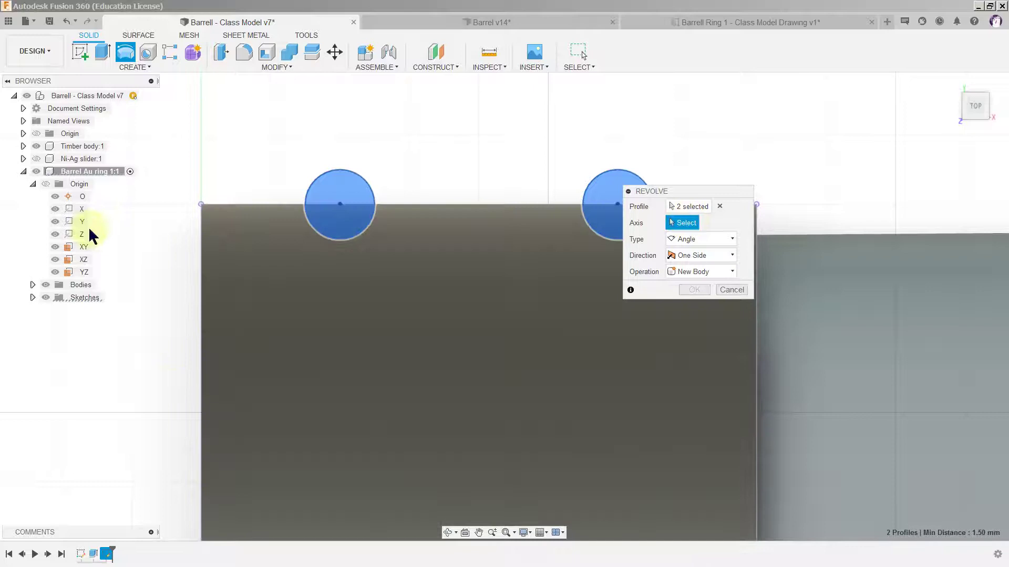
left_click(81, 210)
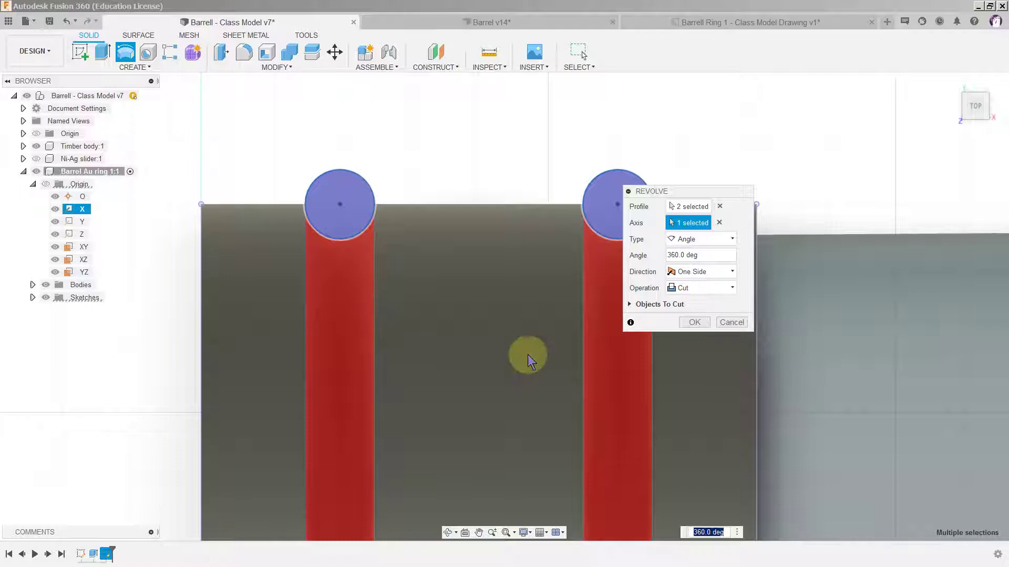
scroll(520, 146, "down", 5)
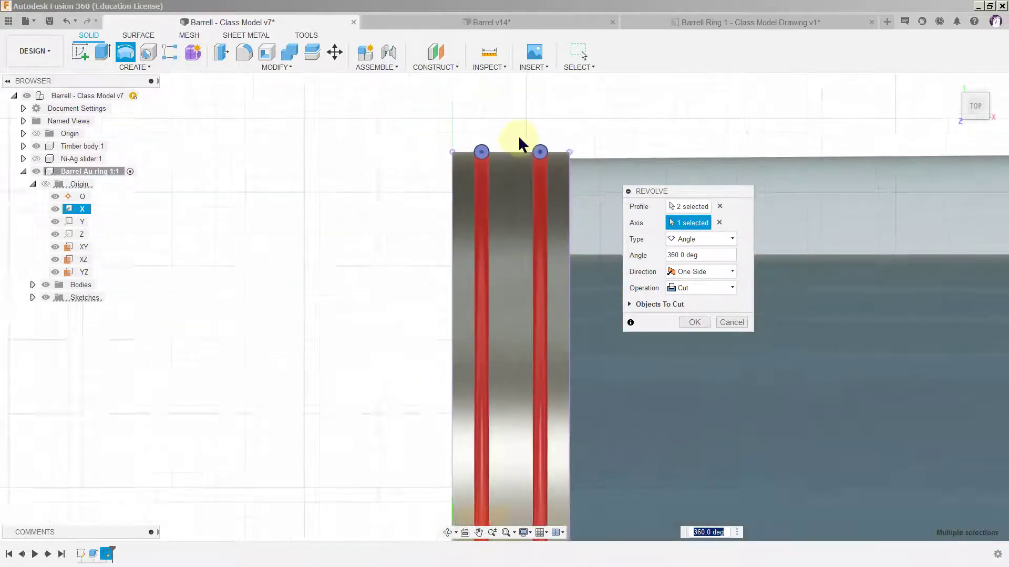
scroll(520, 145, "down", 8)
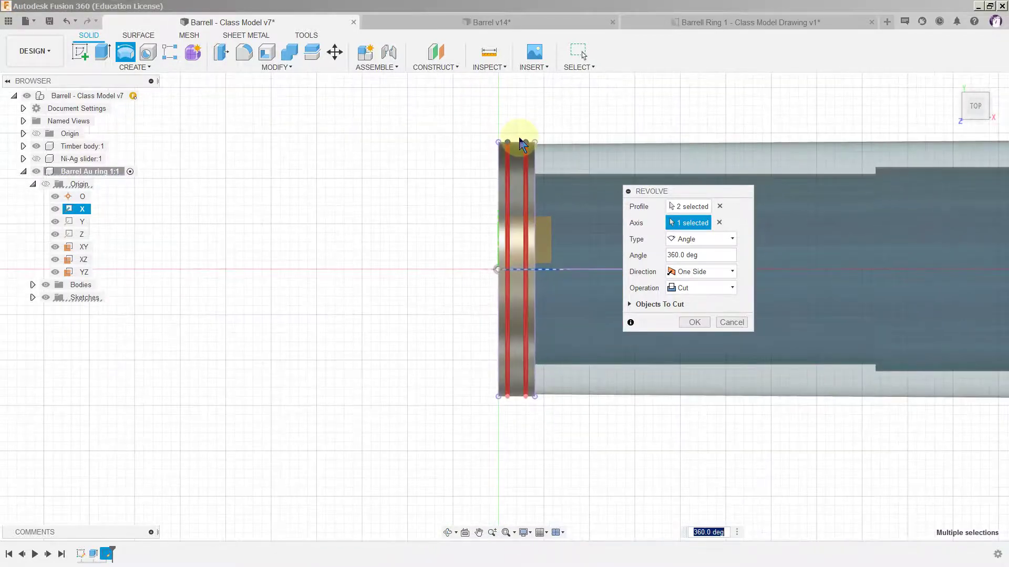
scroll(387, 402, "up", 1)
scroll(407, 347, "up", 1)
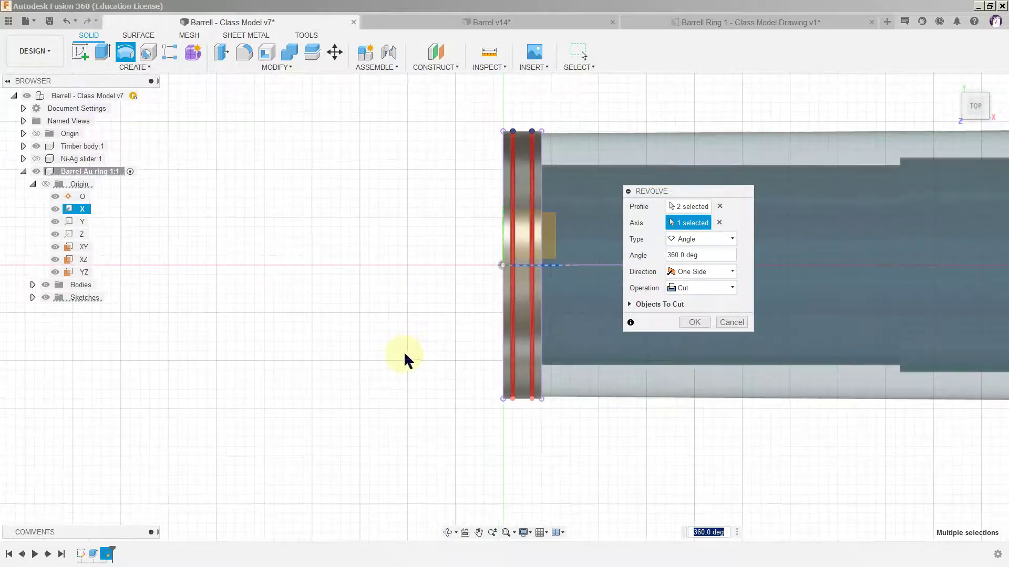
left_click(703, 323)
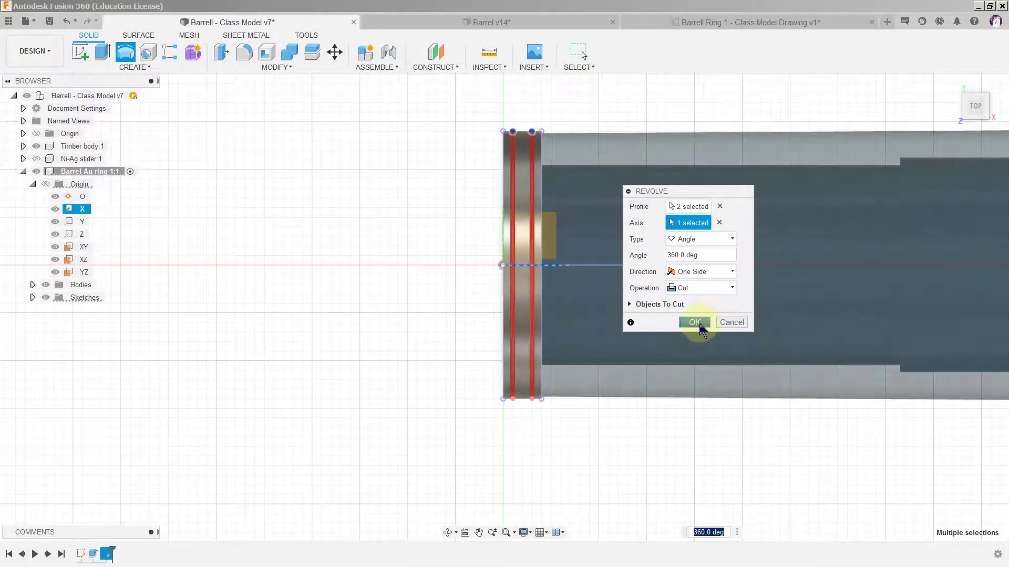
scroll(604, 93, "up", 1)
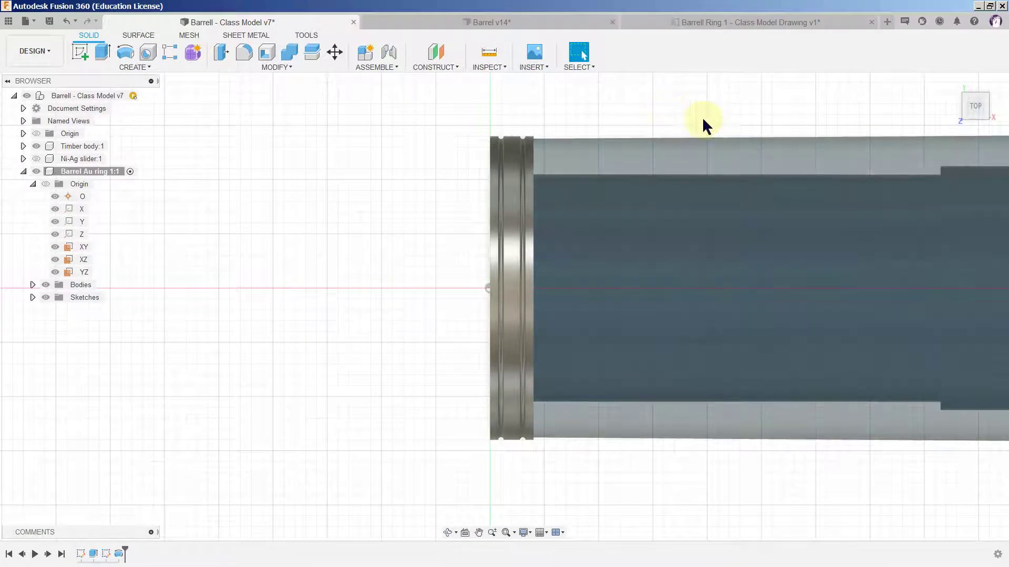
scroll(616, 108, "up", 1)
scroll(584, 99, "up", 5)
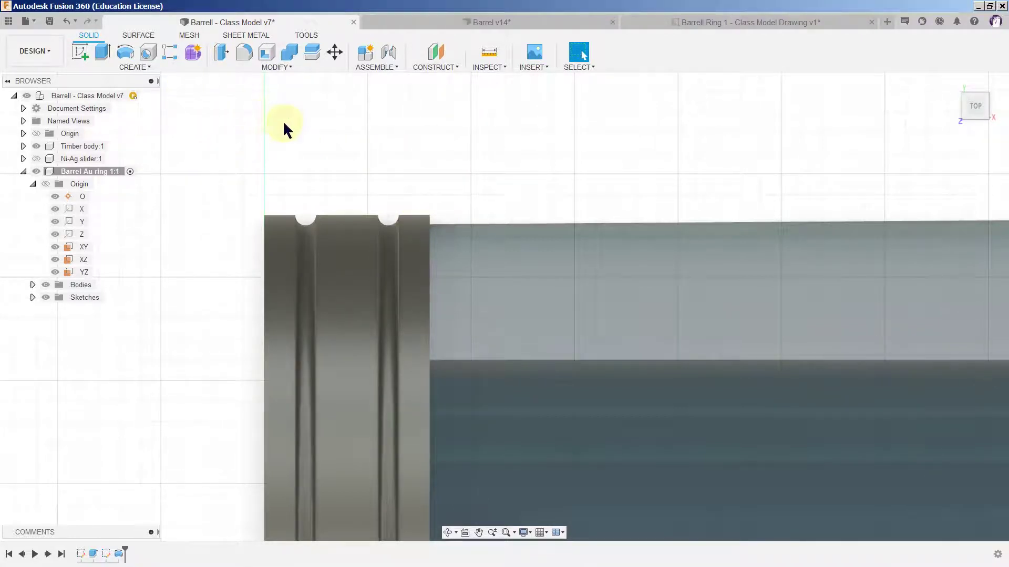
- Fillet the ring's left and right end edges with a 0.25 mm radius
left_click(245, 54)
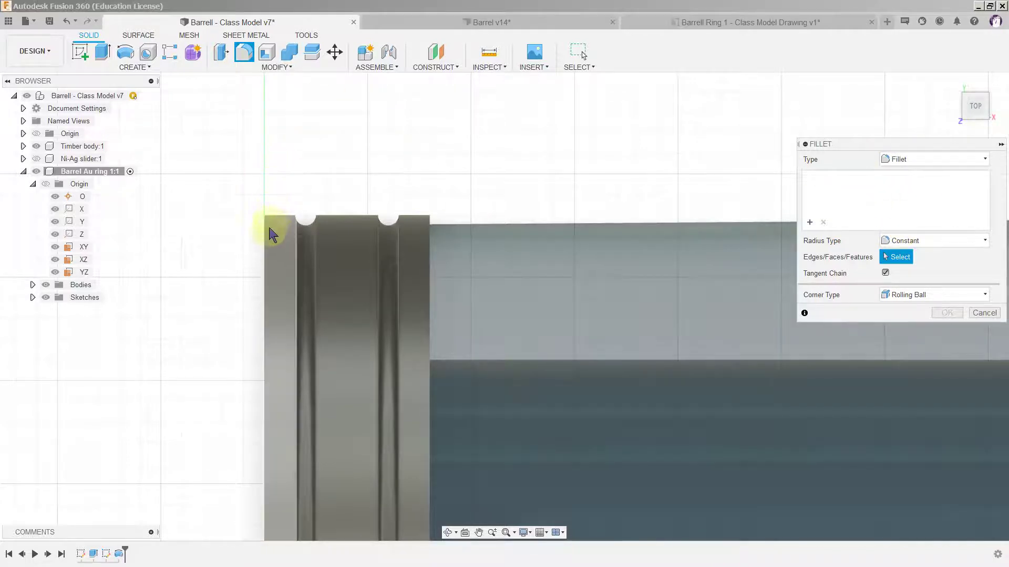
left_click(265, 236)
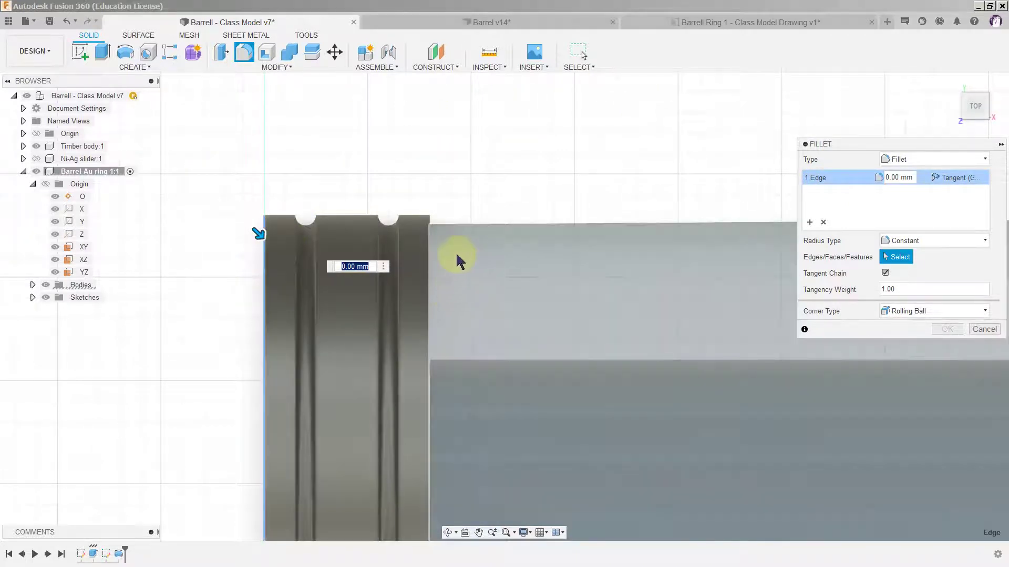
left_click(429, 256)
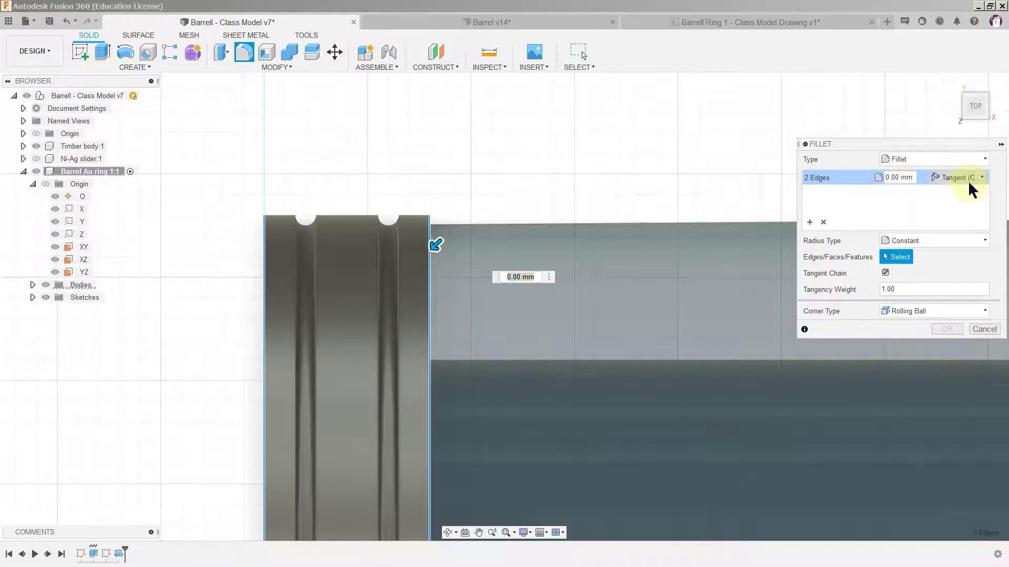
key("BackSpace")
type("25")
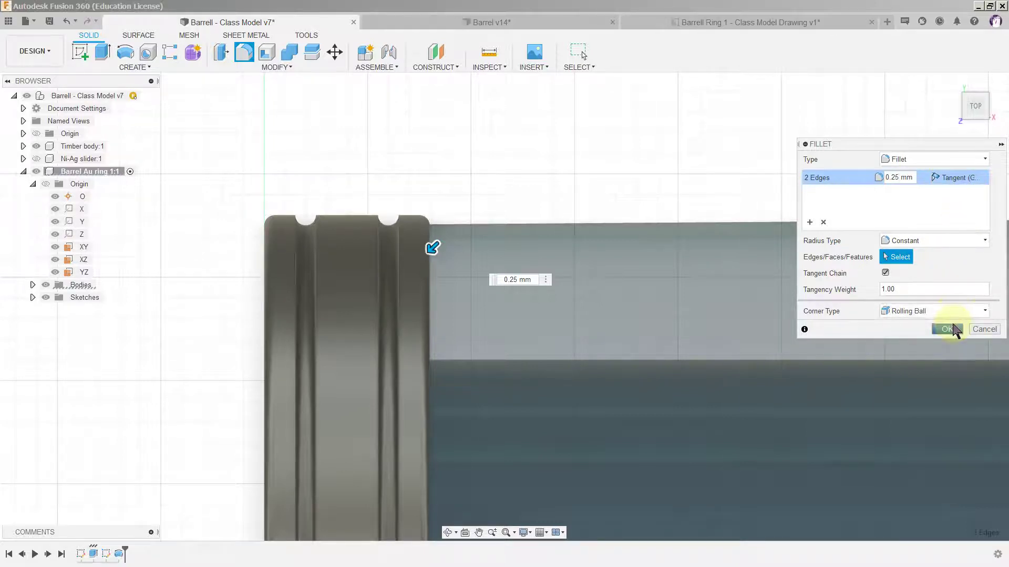
left_click(952, 330)
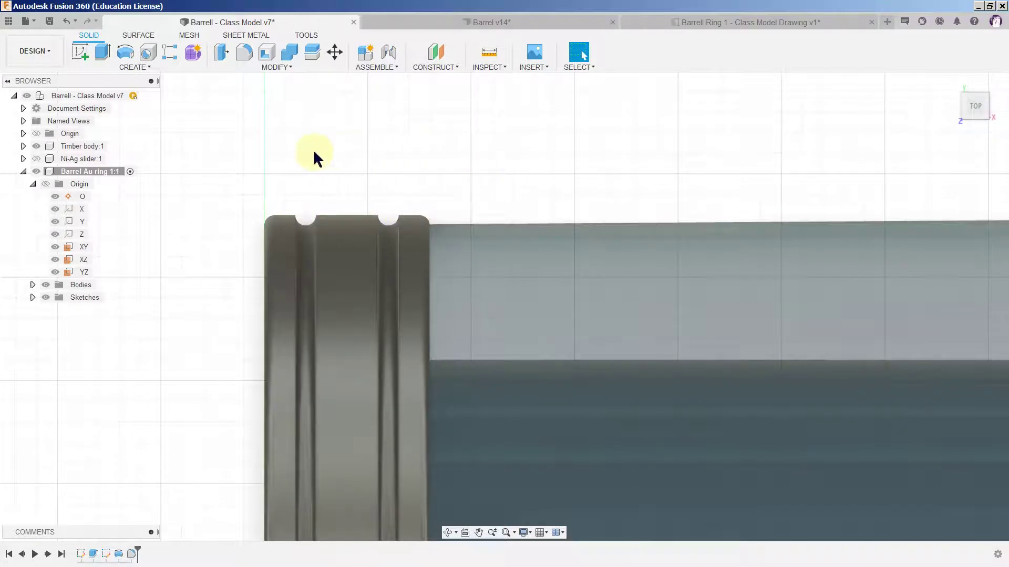
- Drag the gold physical material onto the Barrel Au ring 1:1 component, then show the front view
scroll(313, 149, "down", 2)
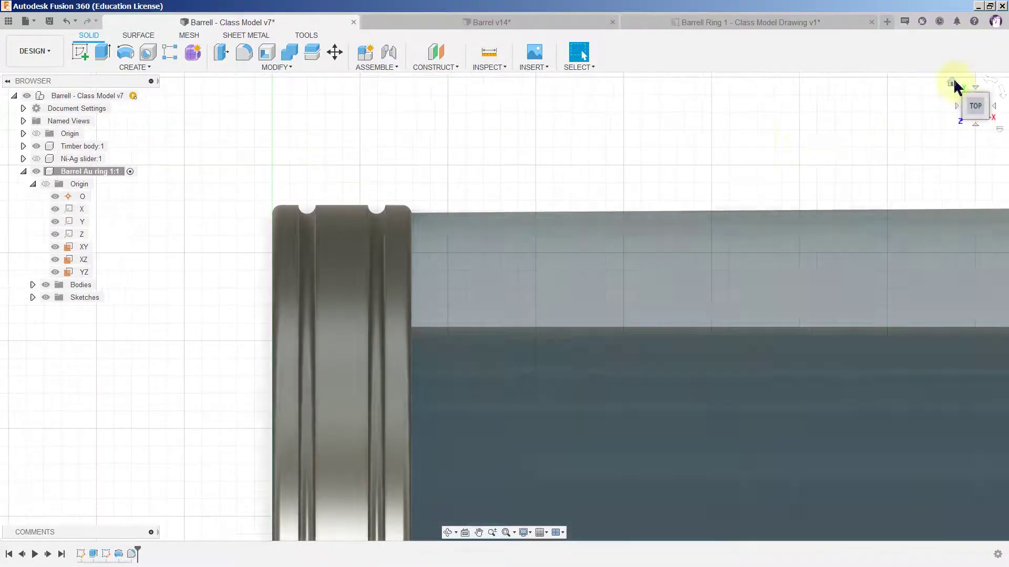
left_click(952, 81)
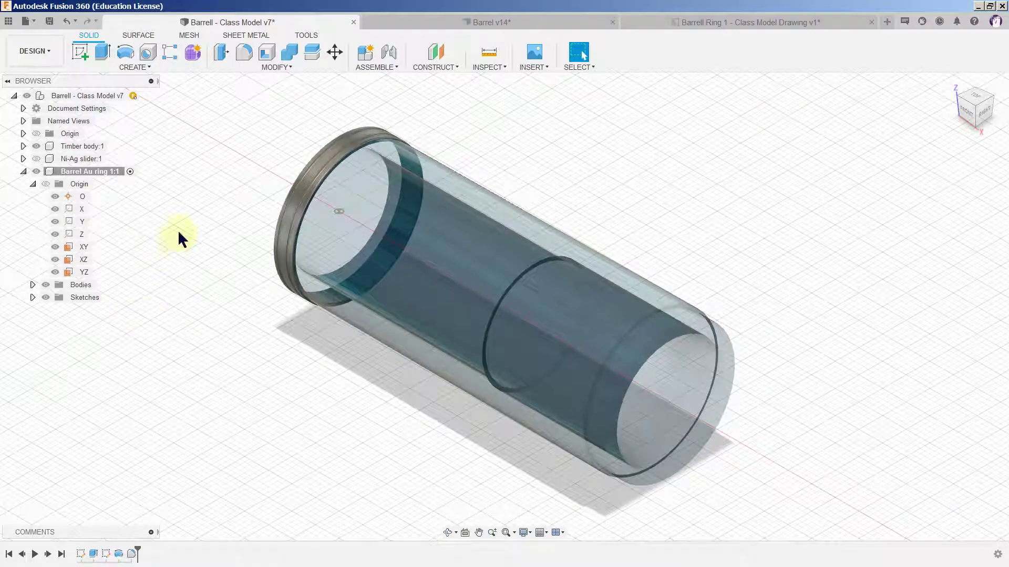
left_click(98, 172)
left_click(291, 65)
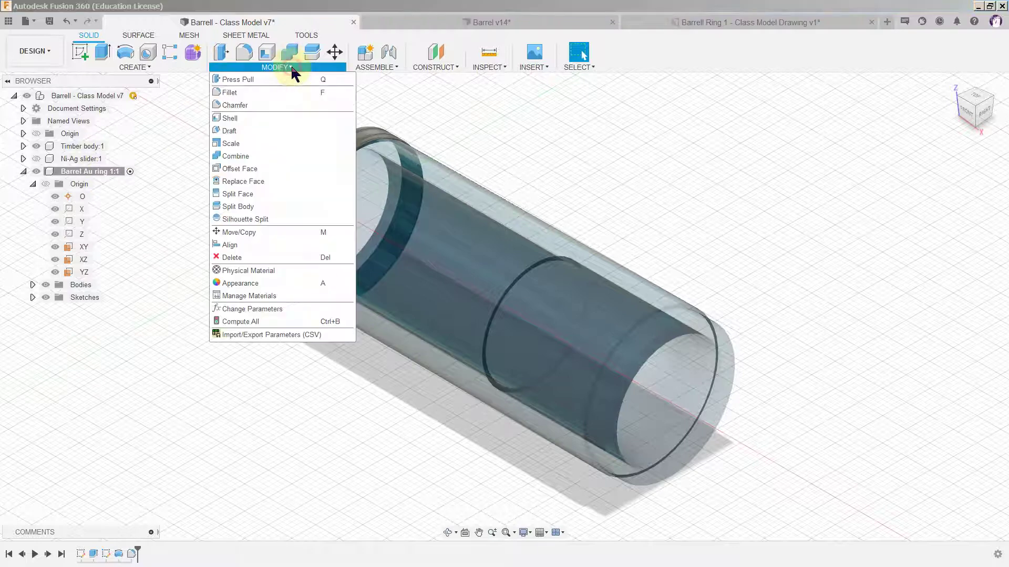
left_click(266, 271)
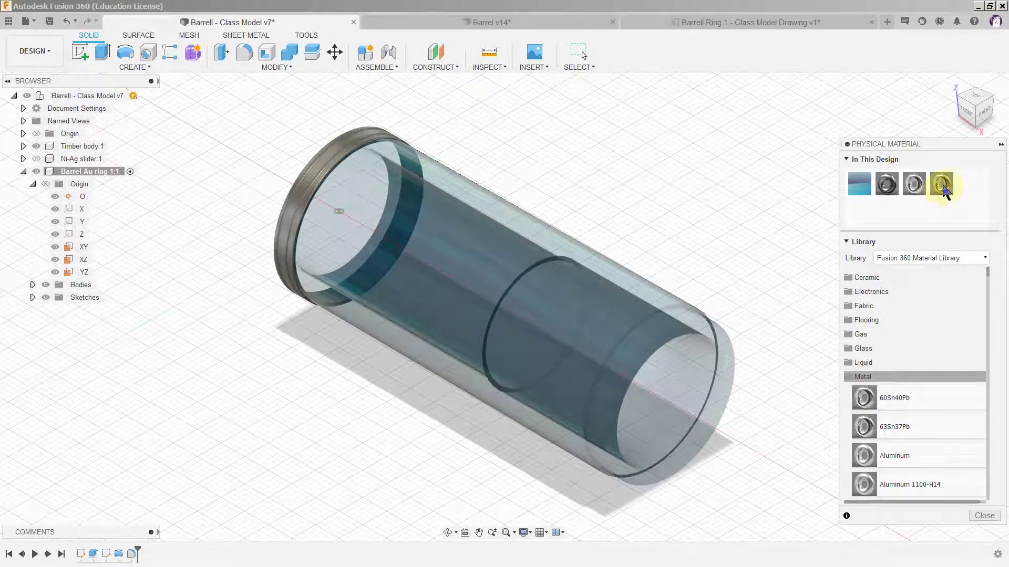
left_click_drag(943, 192, 320, 155)
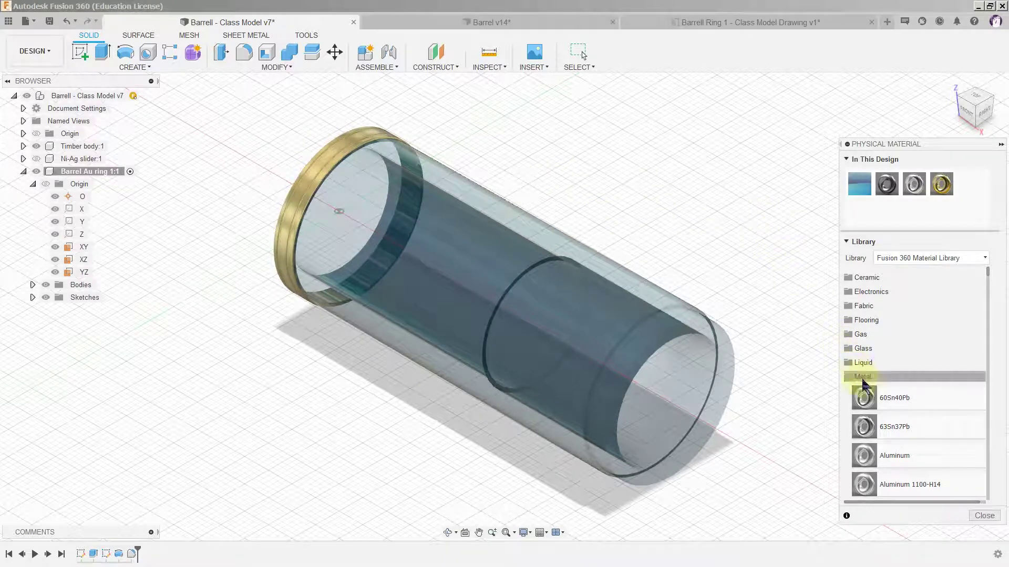
left_click(862, 377)
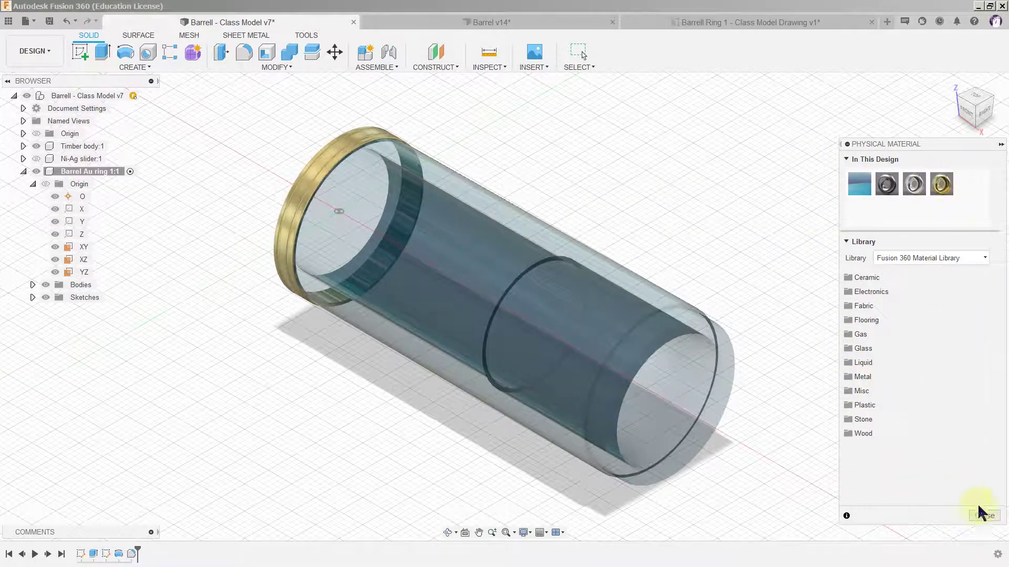
left_click(984, 516)
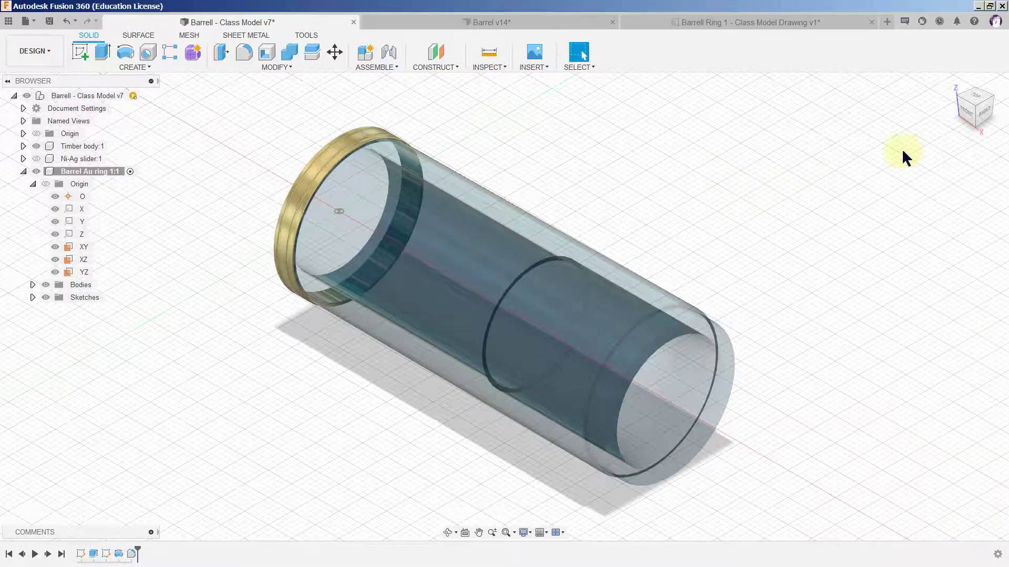
left_click(963, 110)
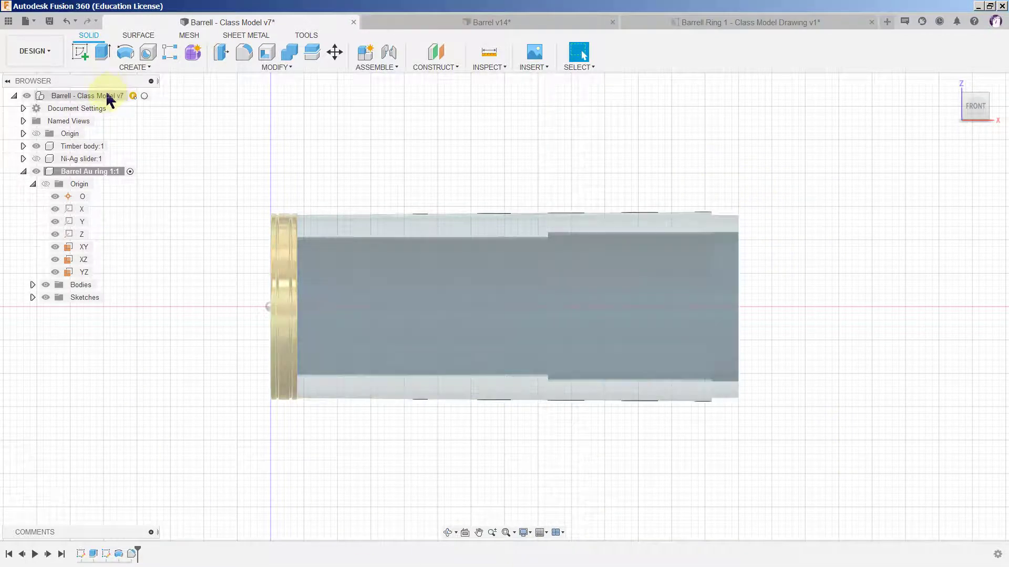
- From the active root, create a new component named Barrel Au ring 2
left_click(144, 96)
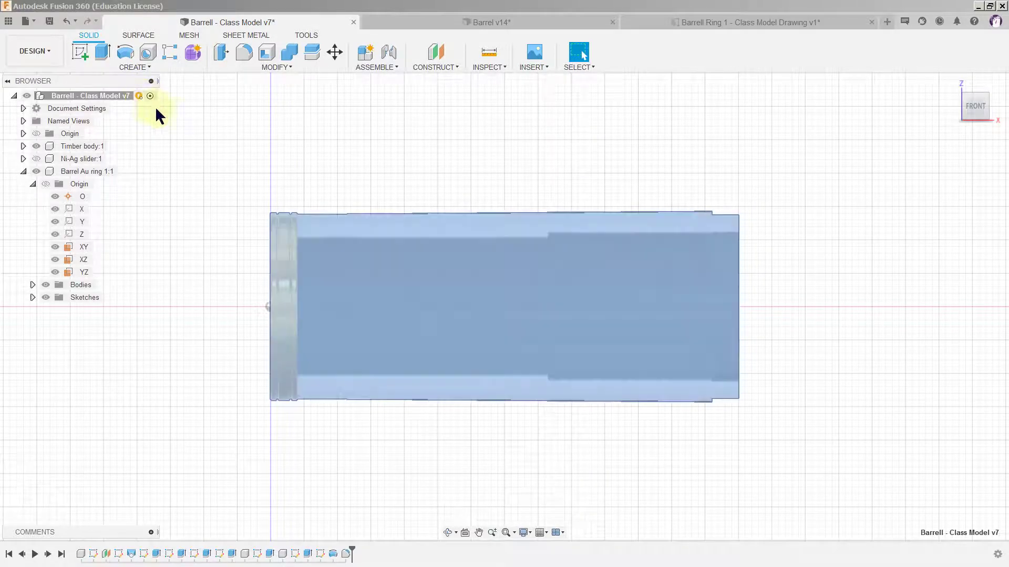
left_click(395, 72)
left_click(391, 78)
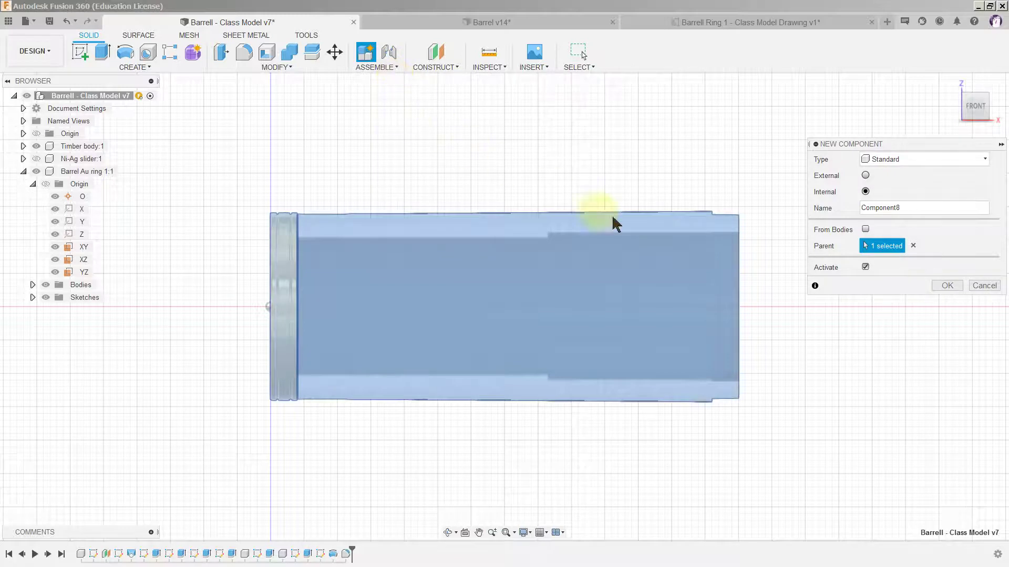
double_click(912, 207)
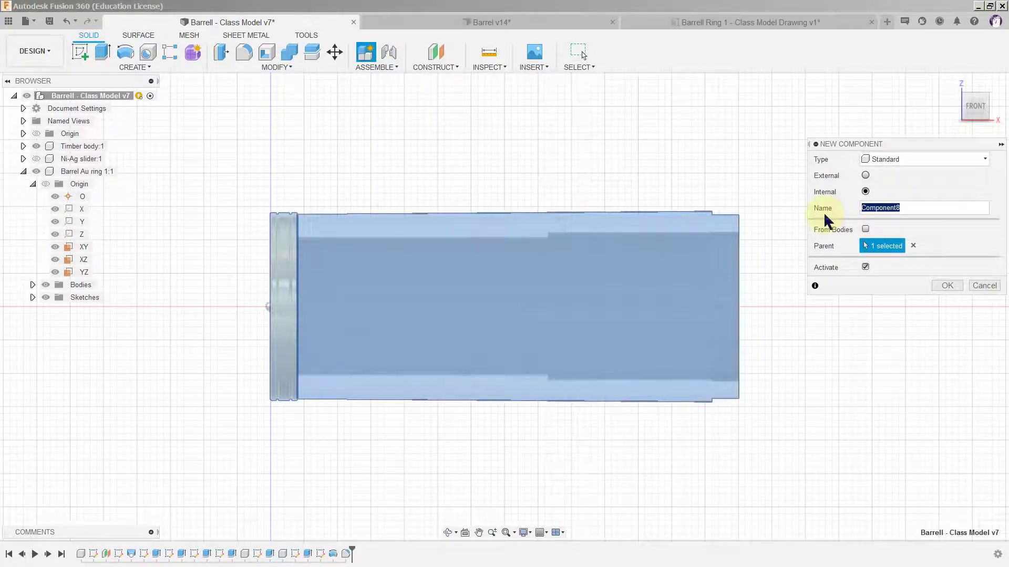
type("Barrel Au ring 2")
key("Return")
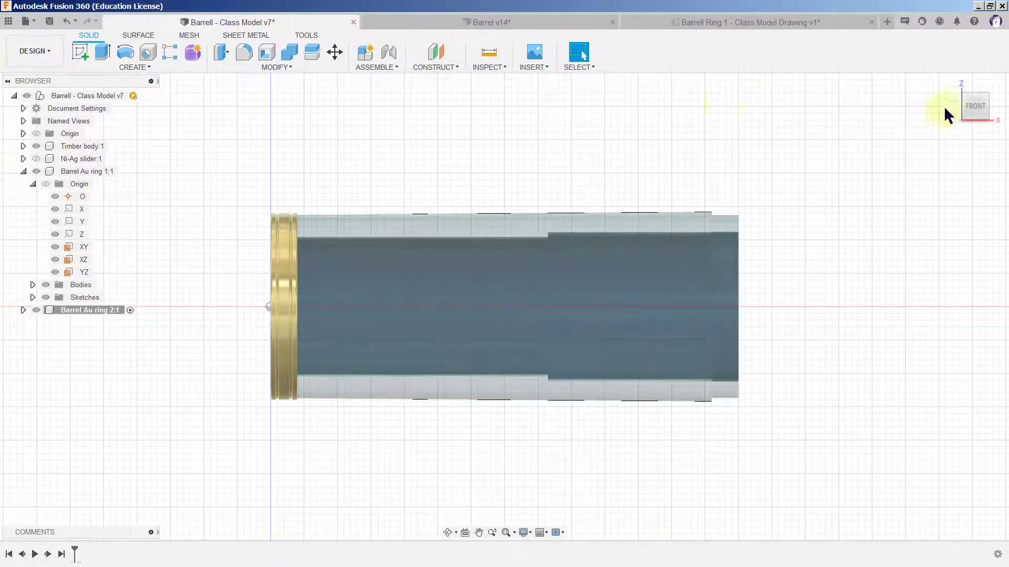
- Start a new sketch on the Timber body's construction plane Plane1
left_click(987, 112)
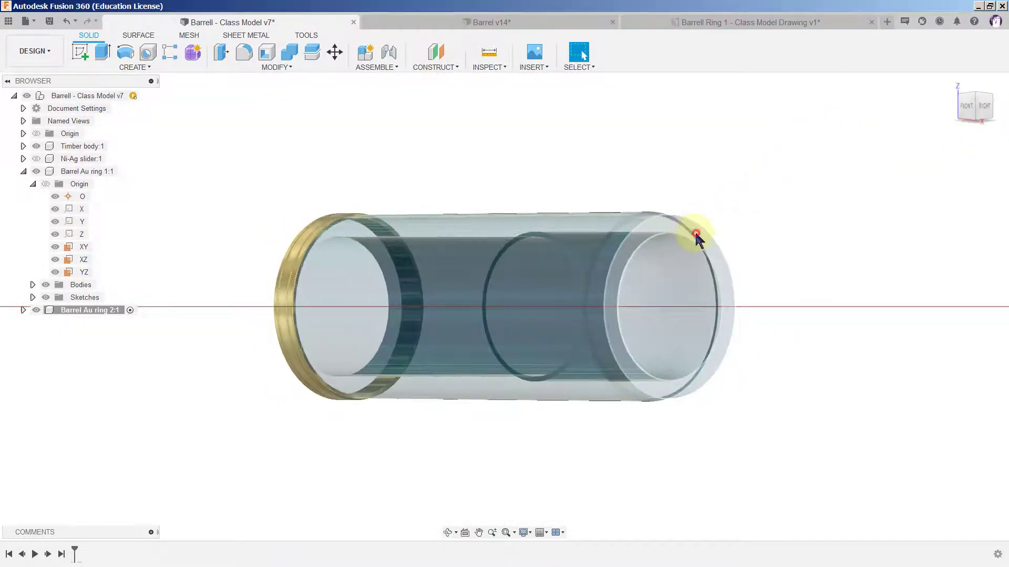
left_click(696, 233)
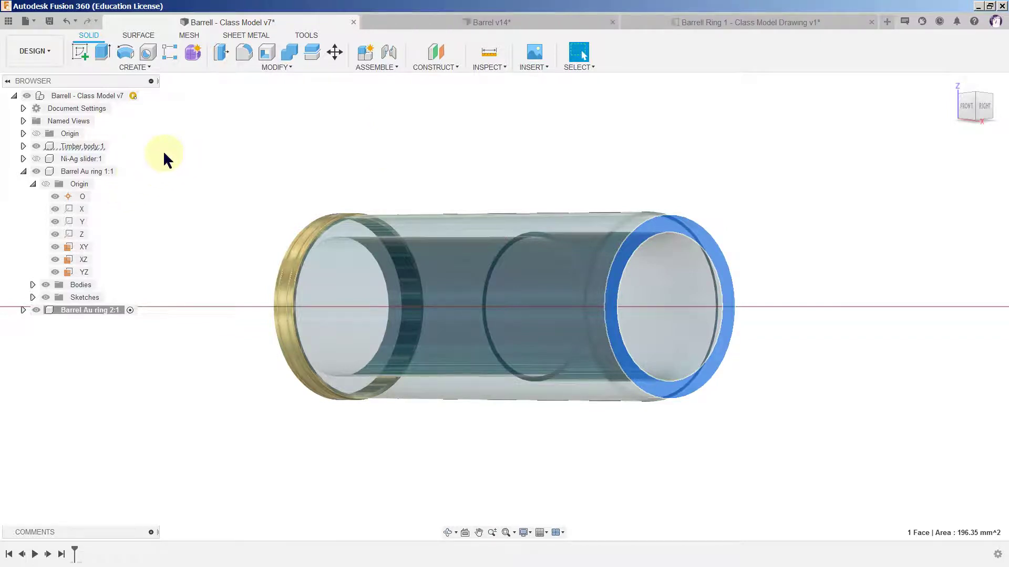
left_click(24, 147)
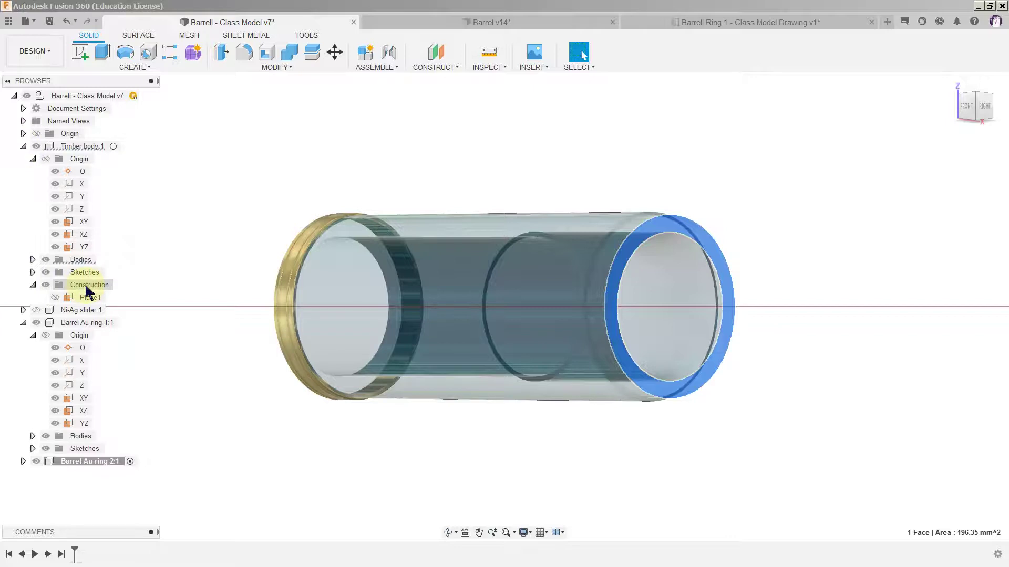
left_click(90, 297)
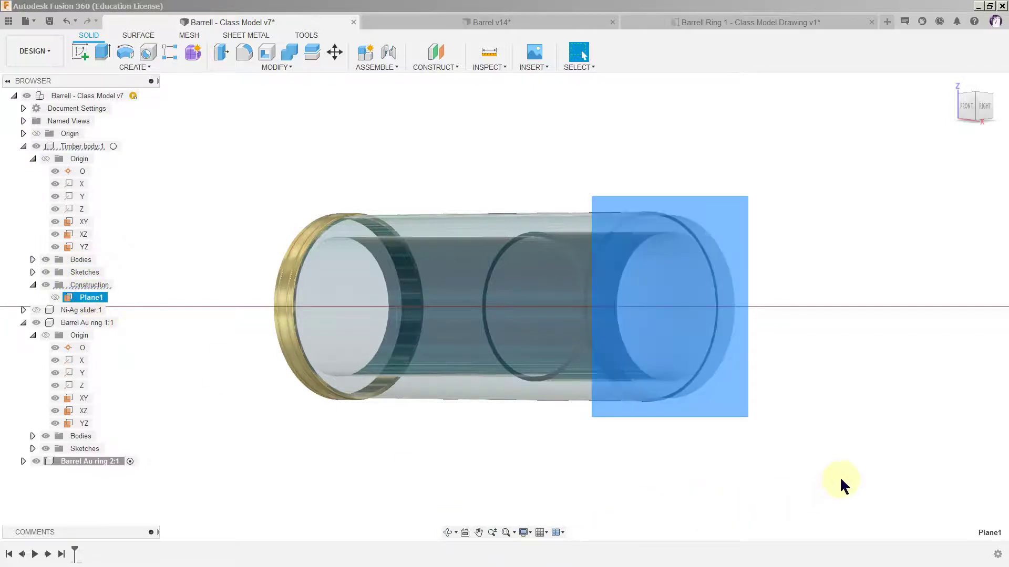
left_click(81, 52)
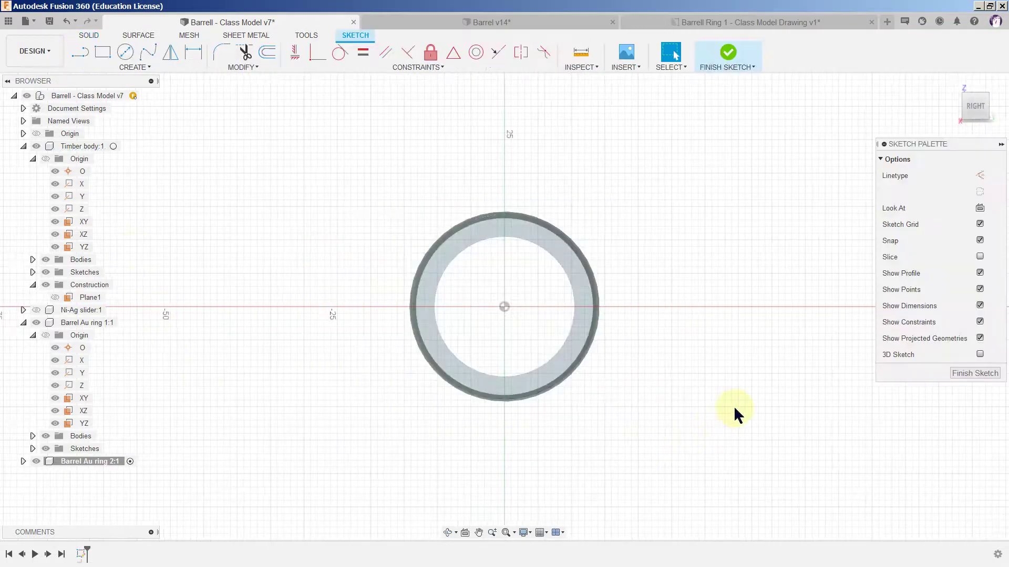
- Draw concentric 27.5 mm and 29 mm diameter circles at the ring centre and finish the sketch
left_click(126, 55)
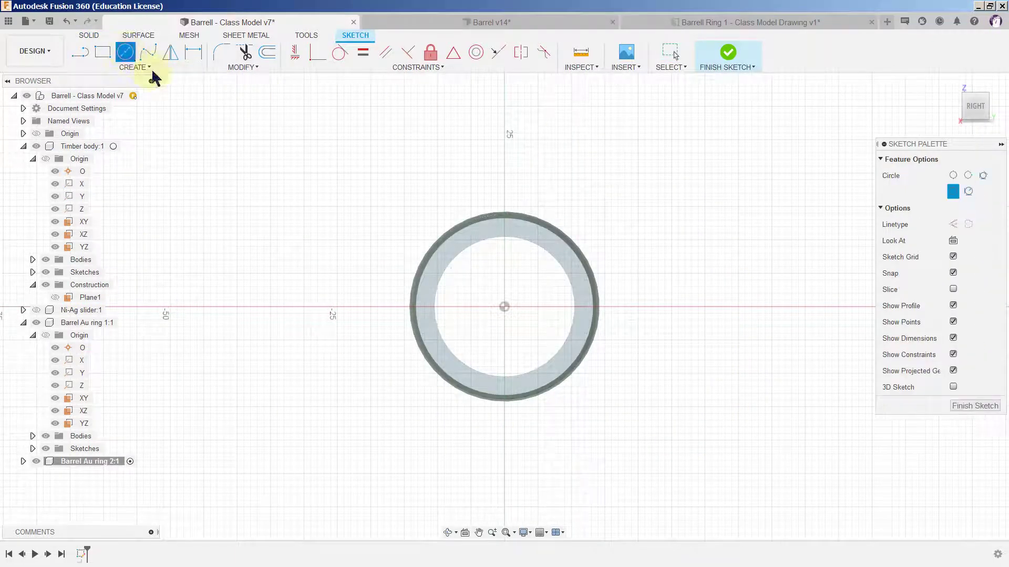
left_click(505, 307)
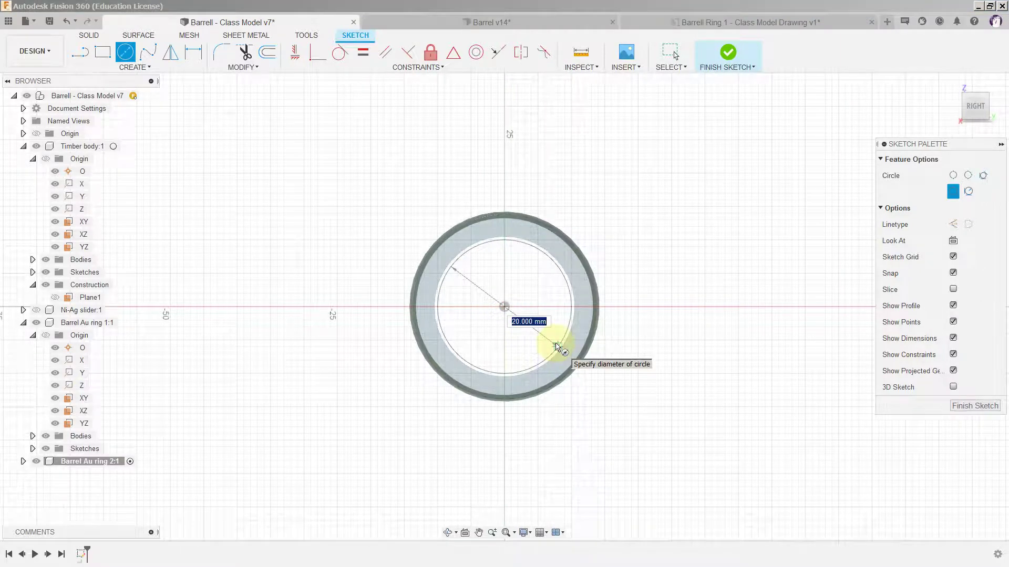
type("27.5")
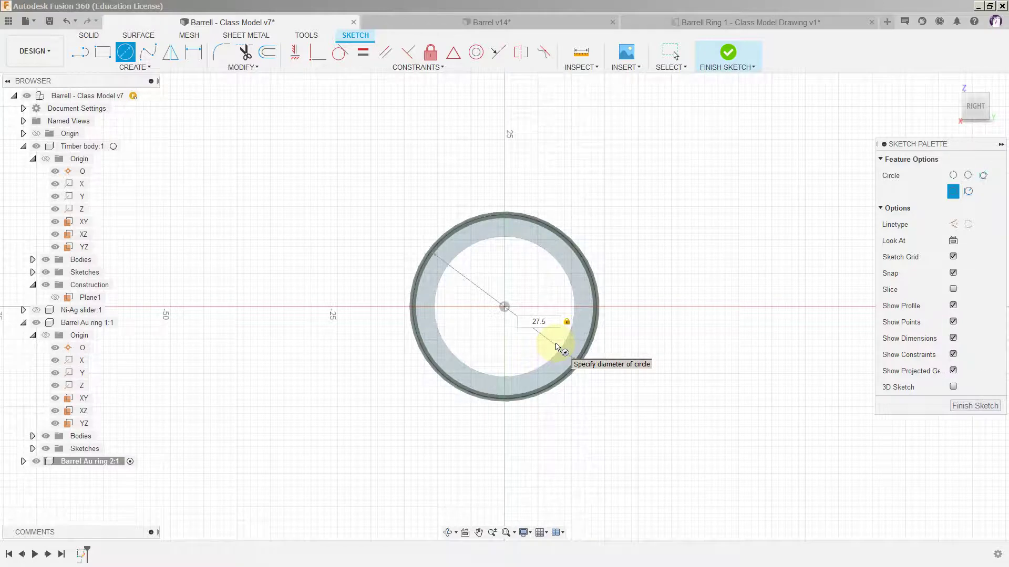
key("Return")
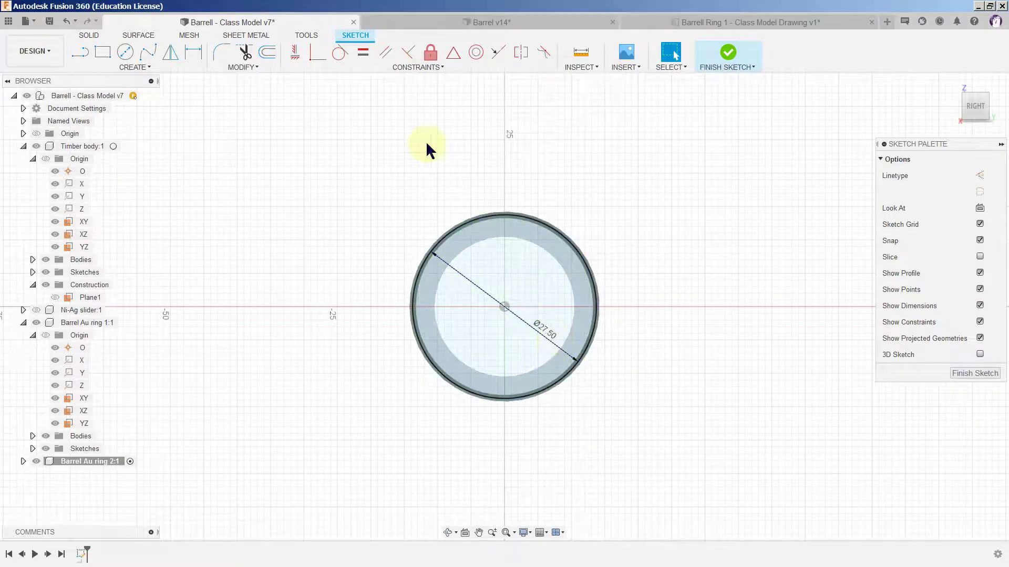
key("c")
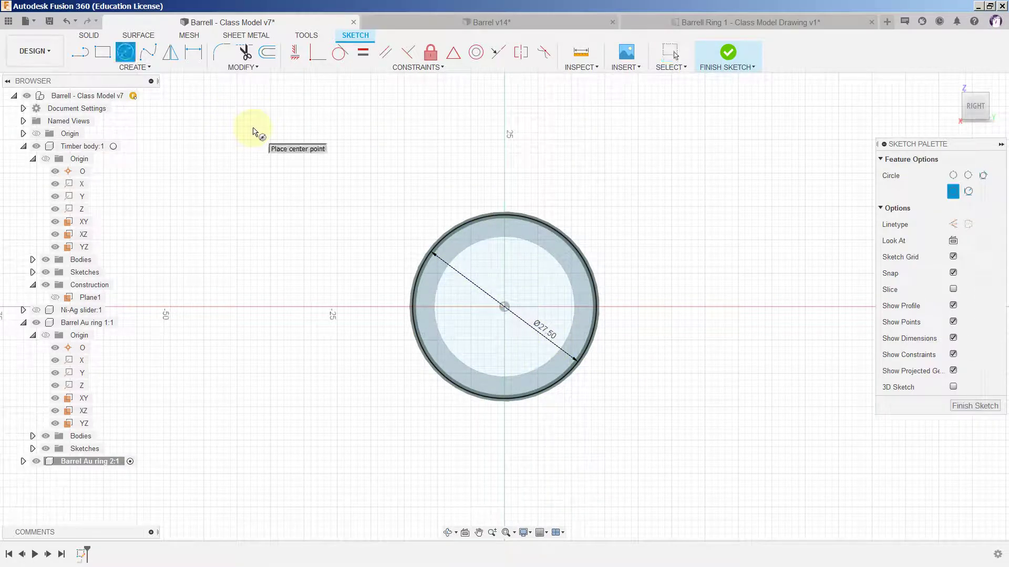
left_click(504, 308)
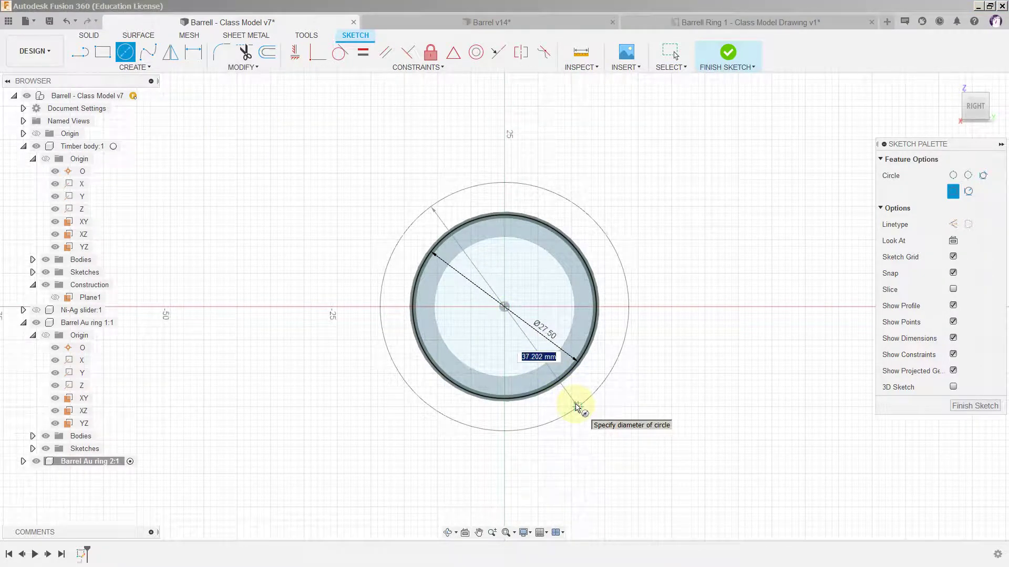
type("29")
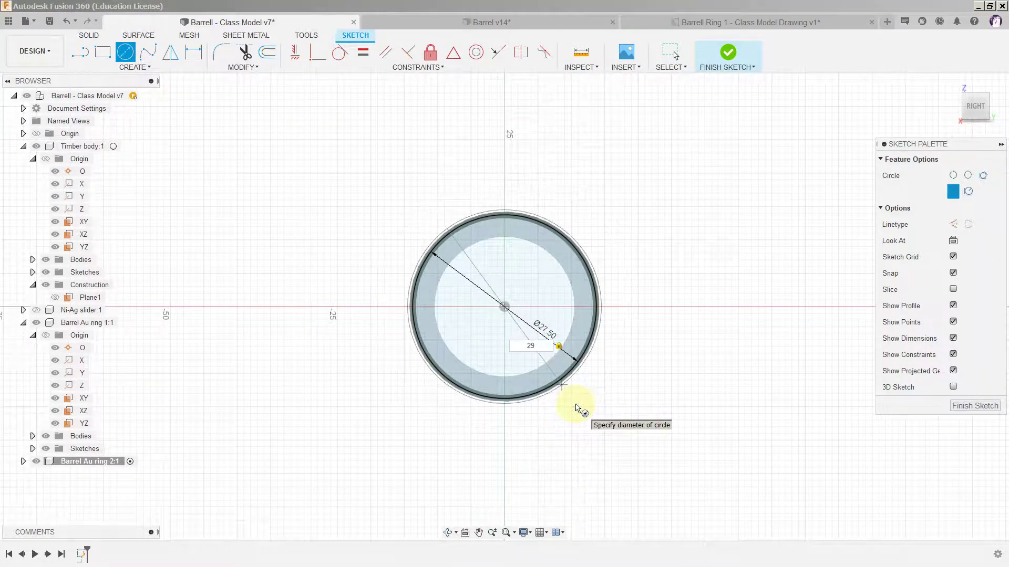
key("Return")
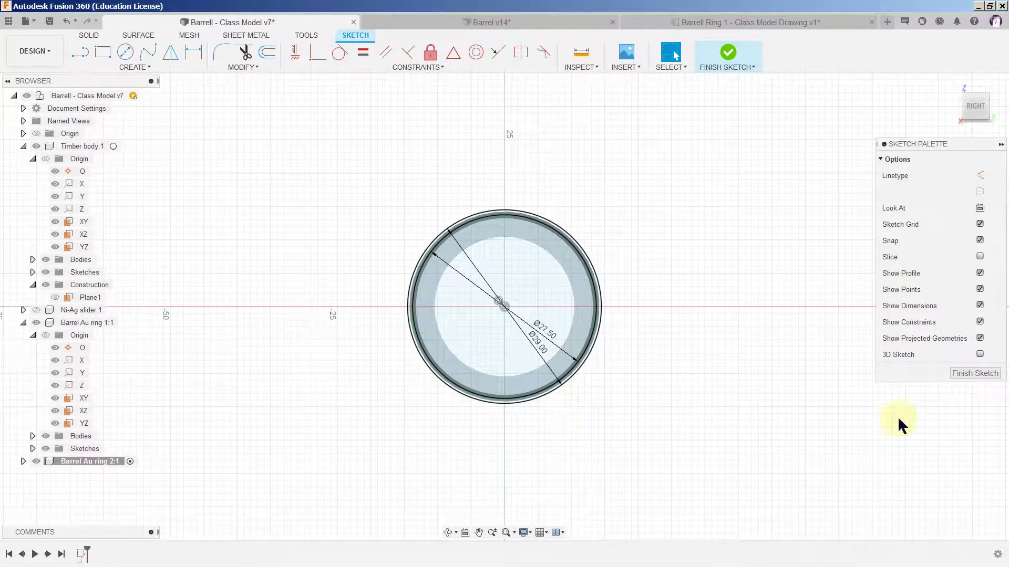
left_click(987, 374)
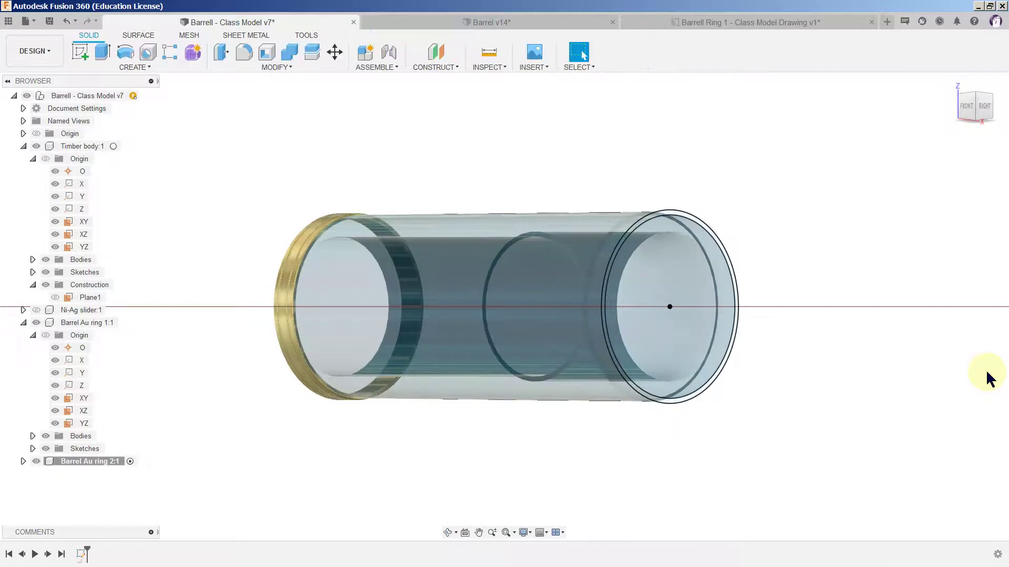
- Extrude the right-end ring profile -4 mm into the barrel as the second ring body
left_click(102, 51)
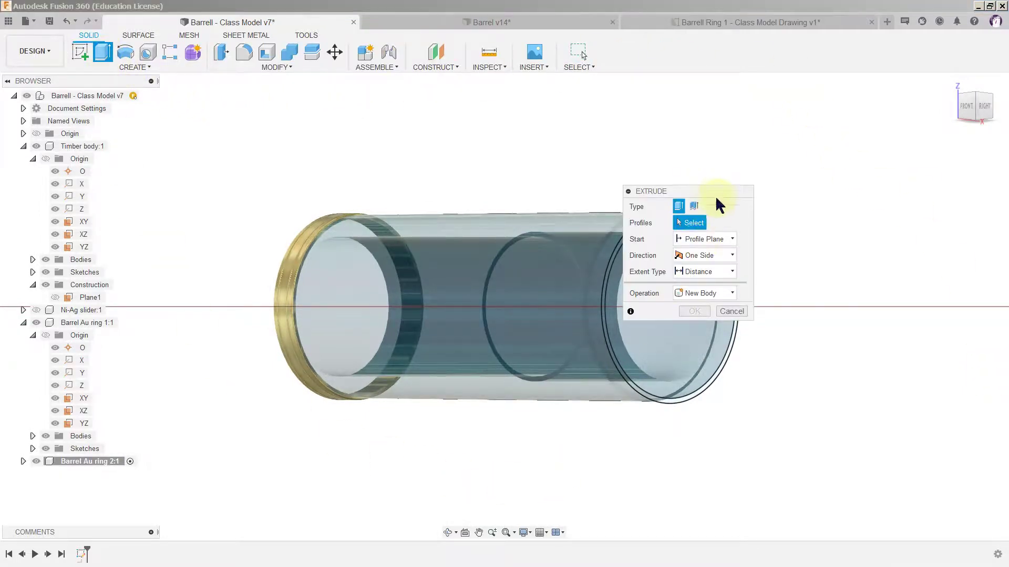
left_click_drag(716, 195, 876, 122)
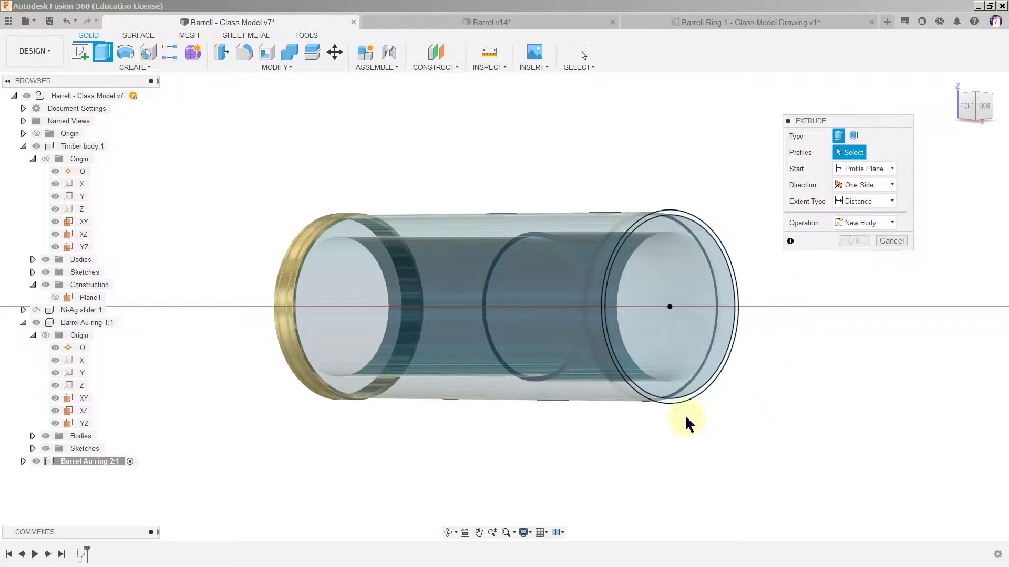
scroll(683, 401, "up", 2)
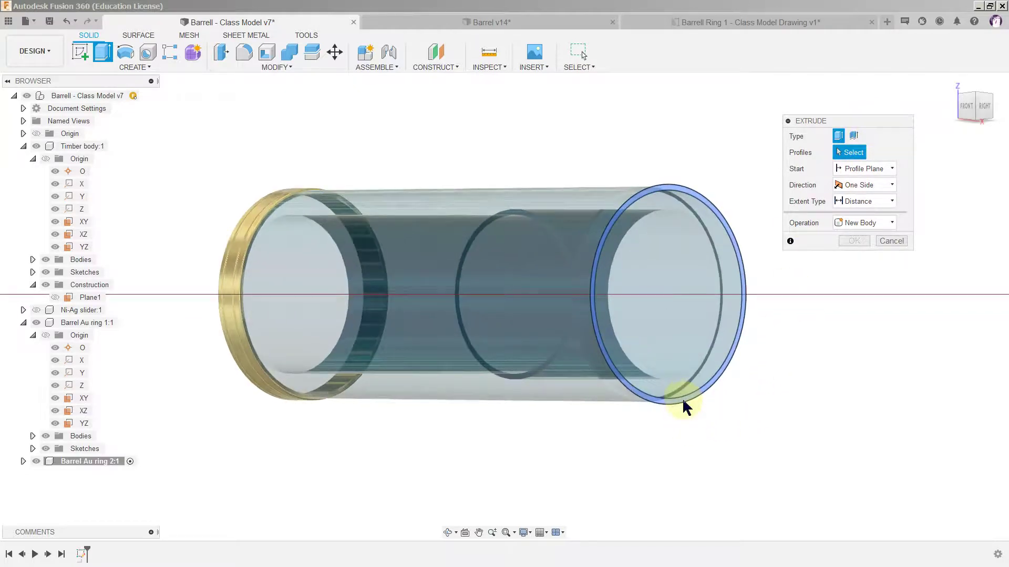
left_click(683, 400)
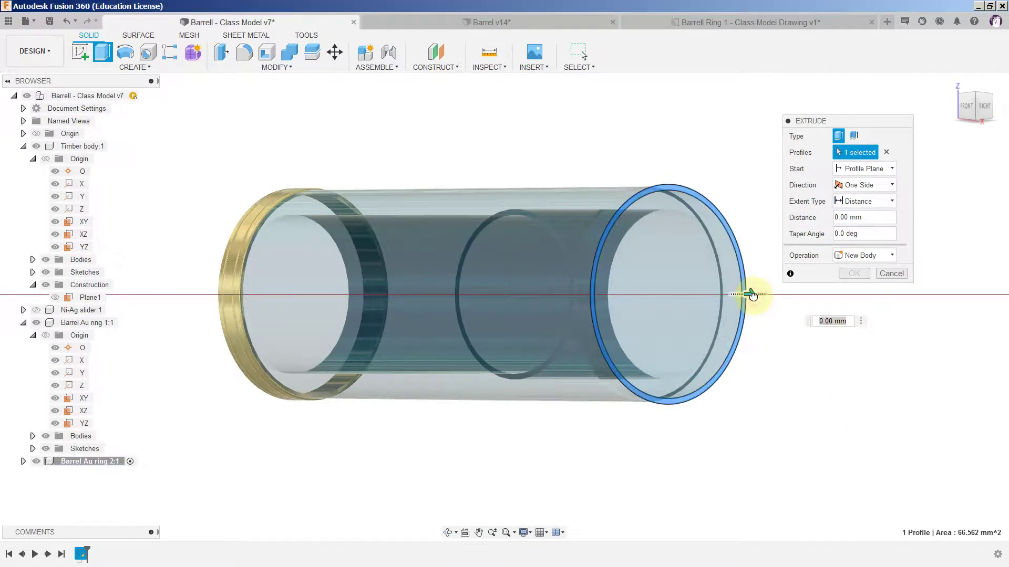
left_click_drag(751, 294, 738, 296)
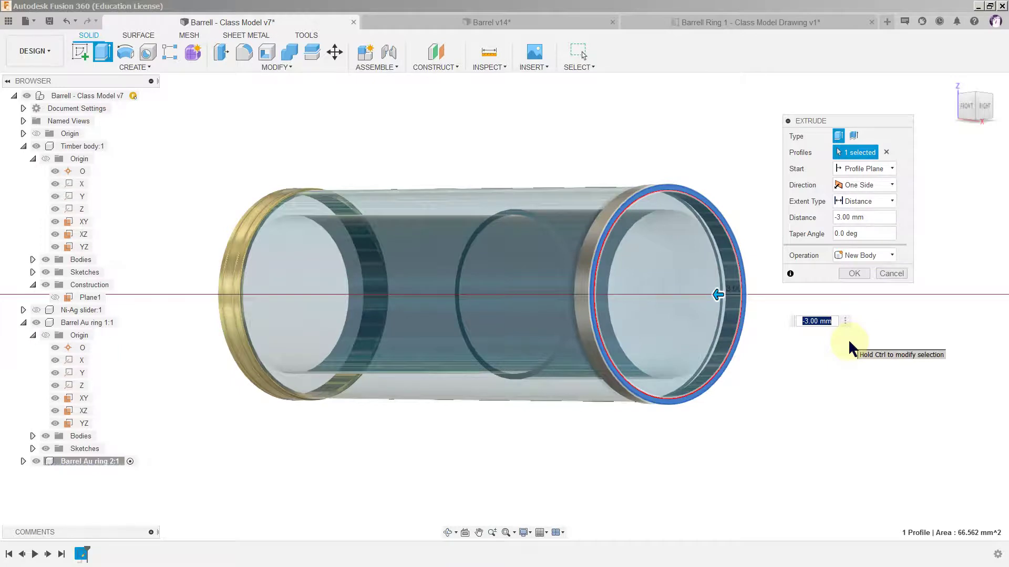
type("-4")
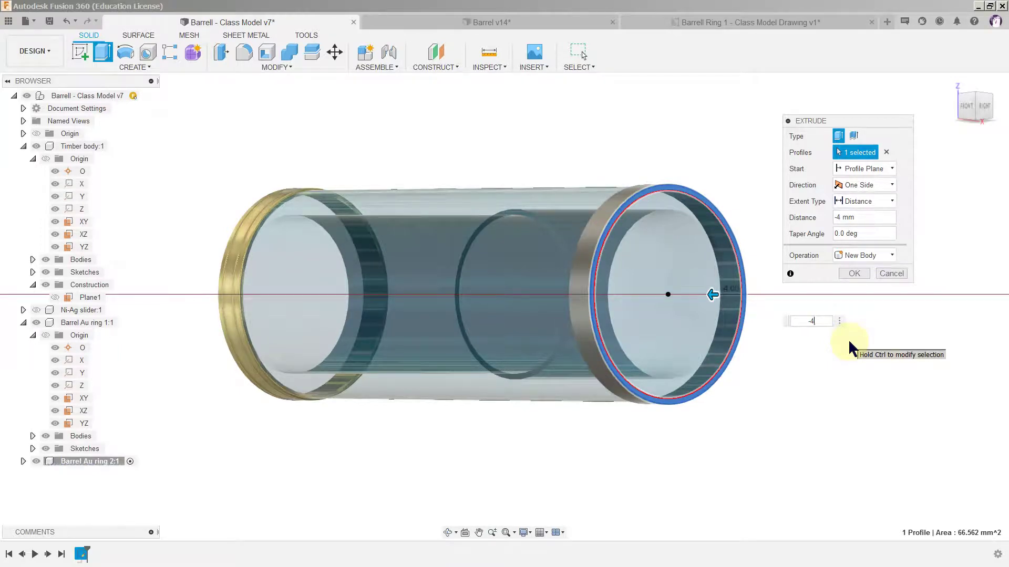
key("Return")
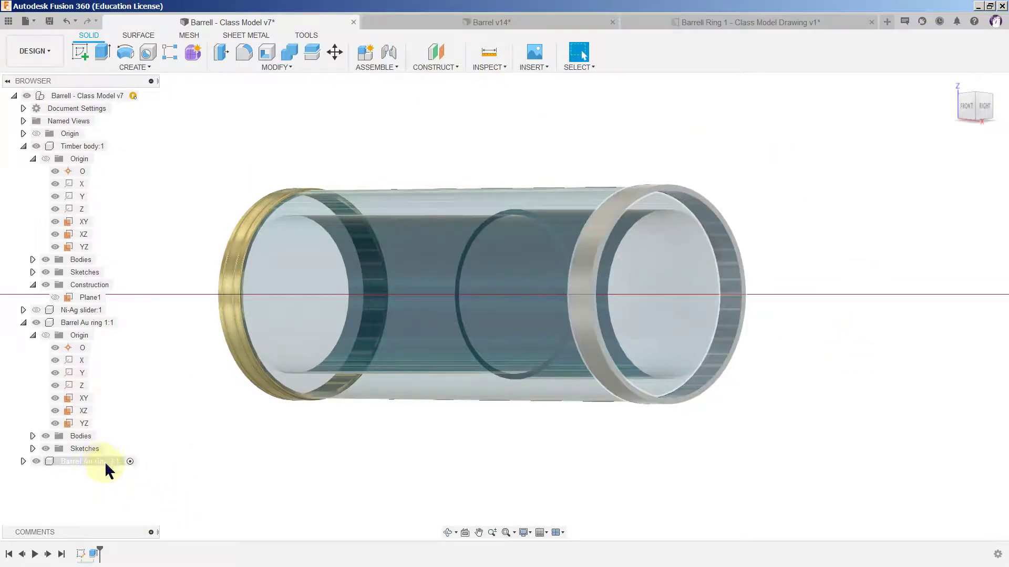
left_click(23, 462)
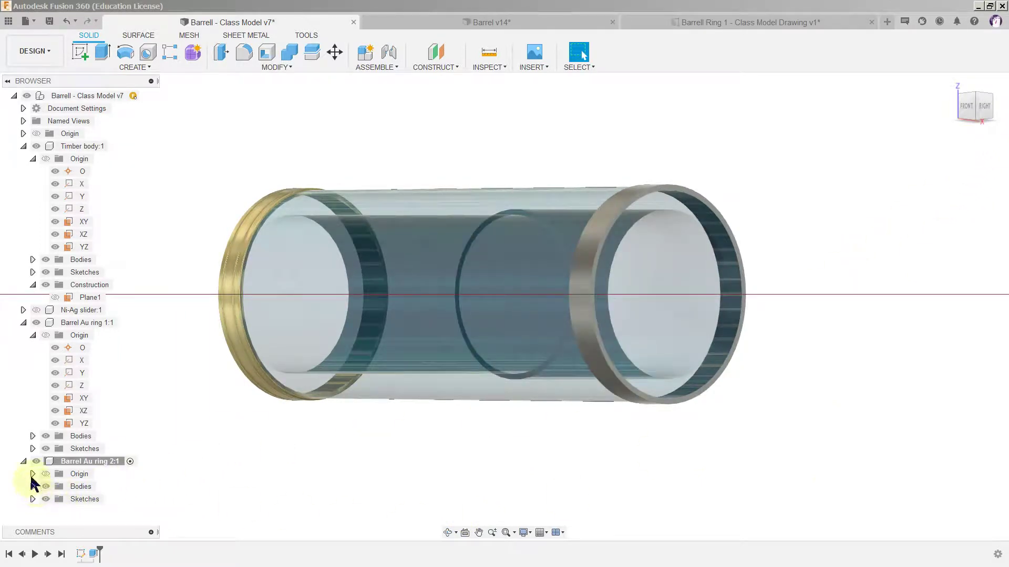
- Start a new sketch on the XY plane of Barrel Au ring 2:1
left_click(33, 474)
scroll(58, 473, "down", 3)
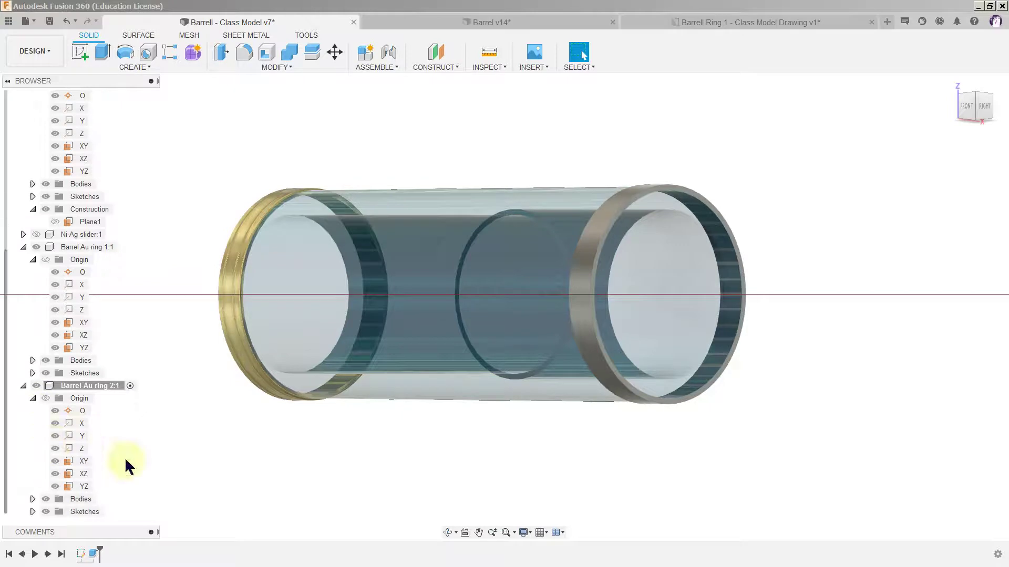
left_click(83, 462)
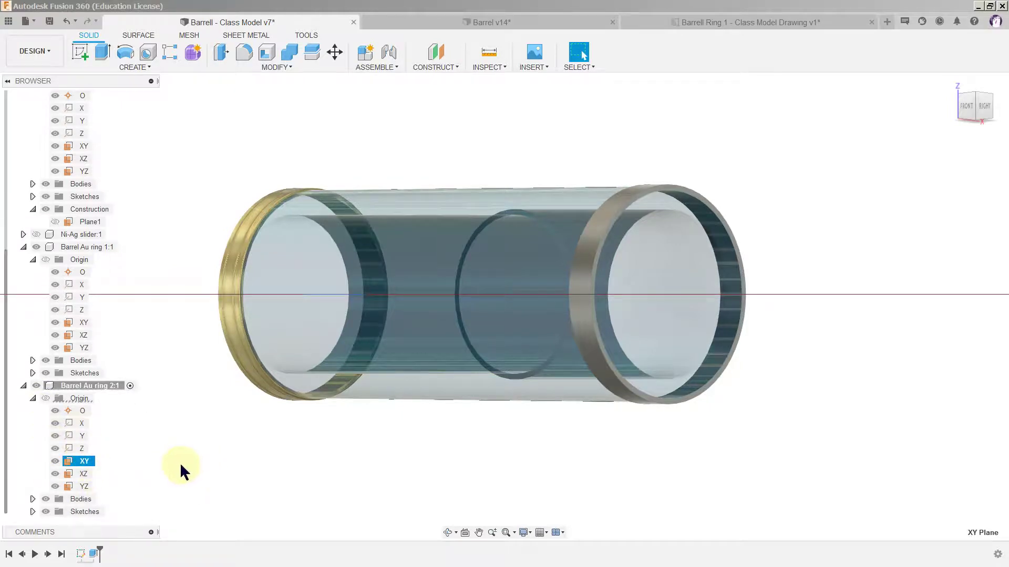
left_click(84, 51)
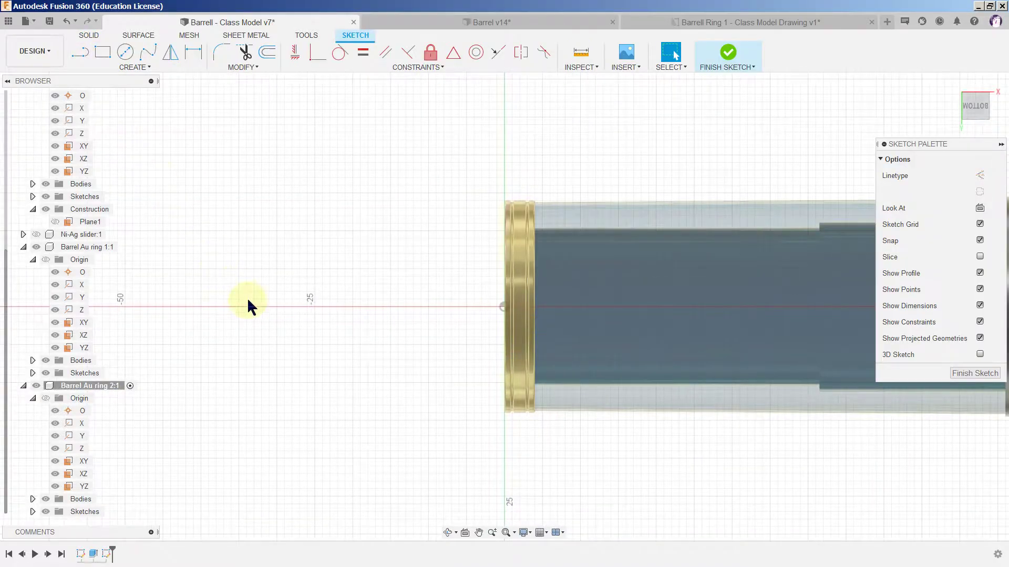
scroll(236, 297, "down", 3)
scroll(653, 271, "up", 4)
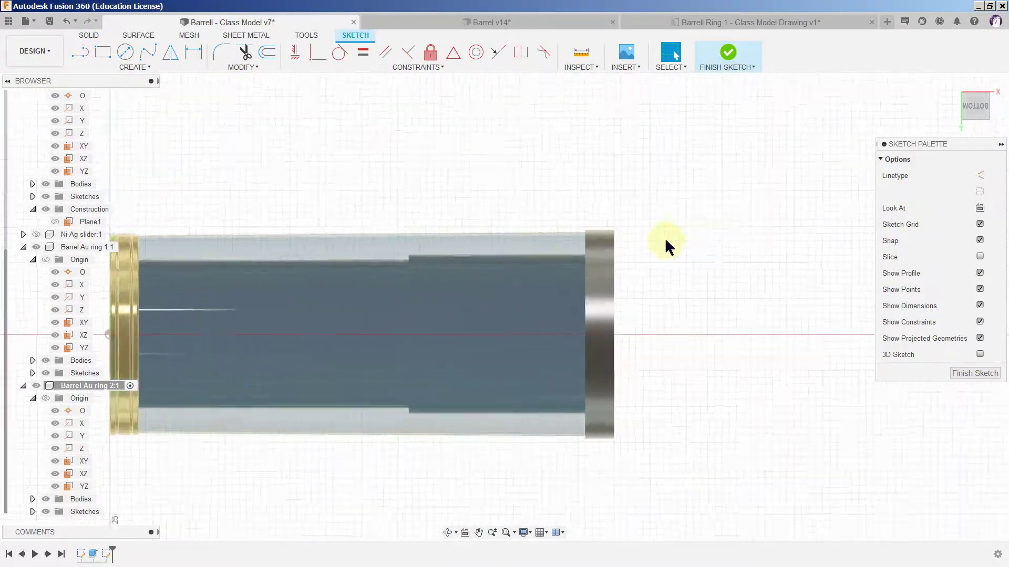
scroll(664, 238, "up", 5)
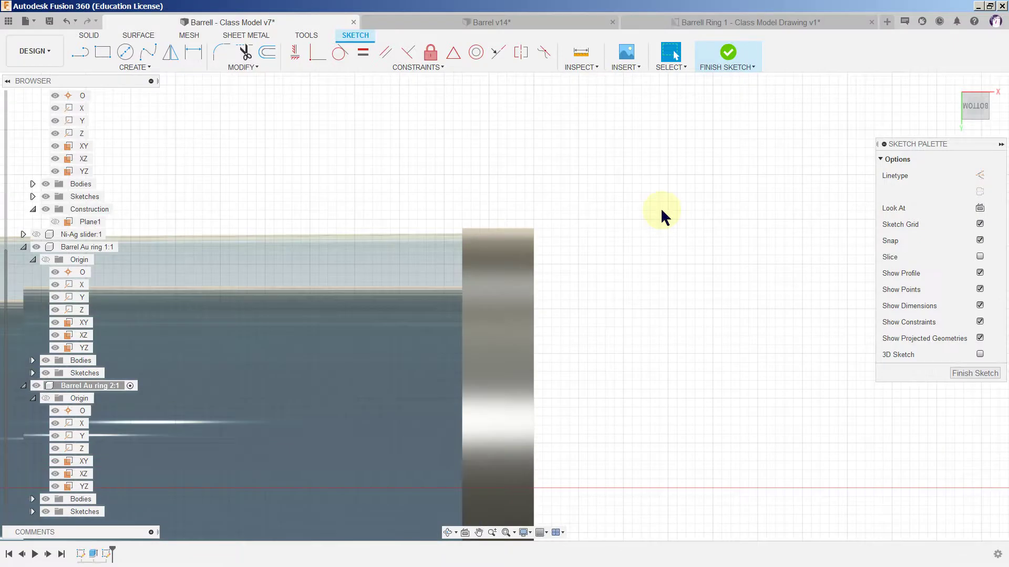
scroll(661, 207, "up", 1)
- Draw two 0.5 mm diameter circles centred on the ring's top edge
left_click(125, 52)
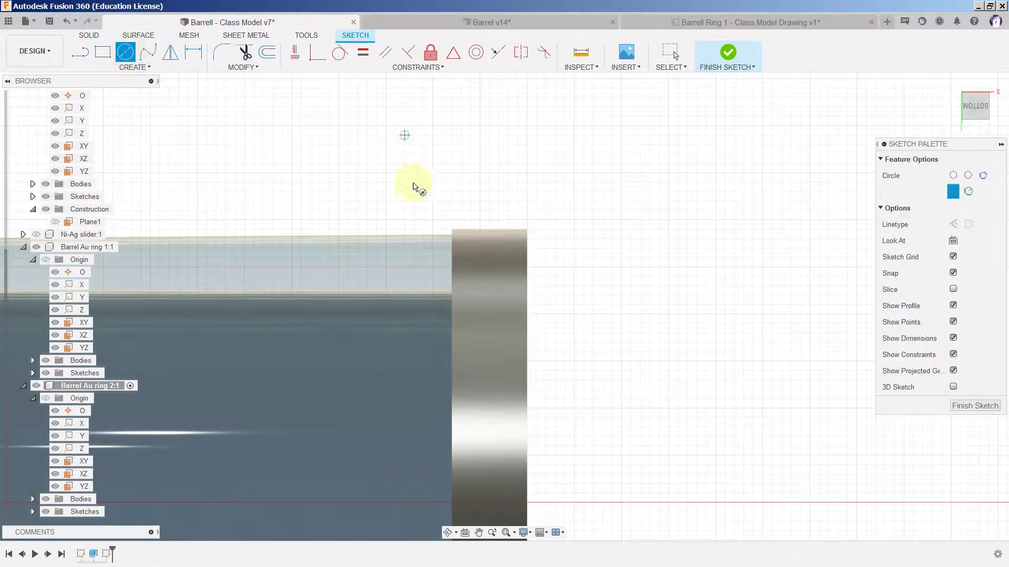
left_click(479, 229)
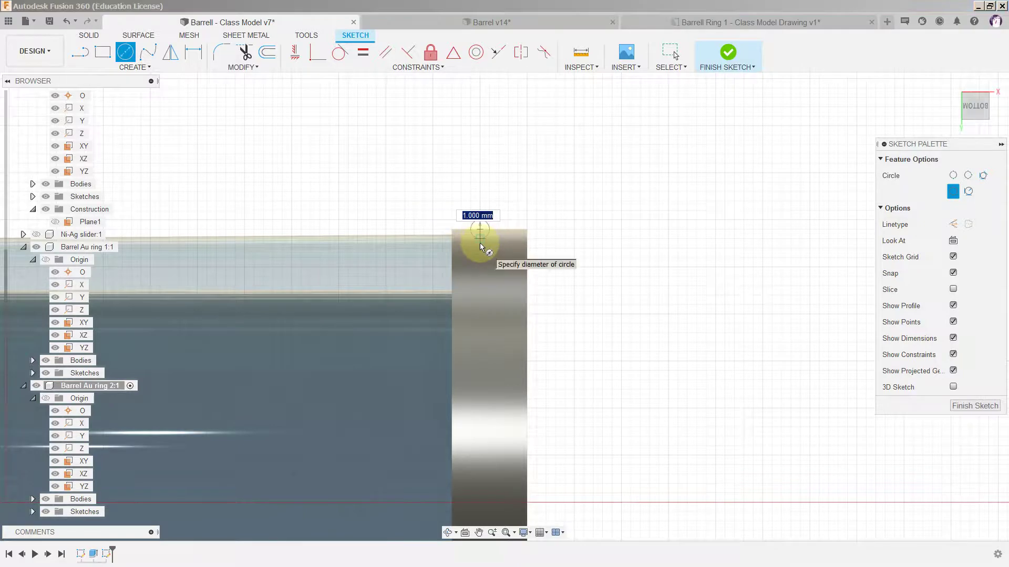
key("Return")
key("Escape")
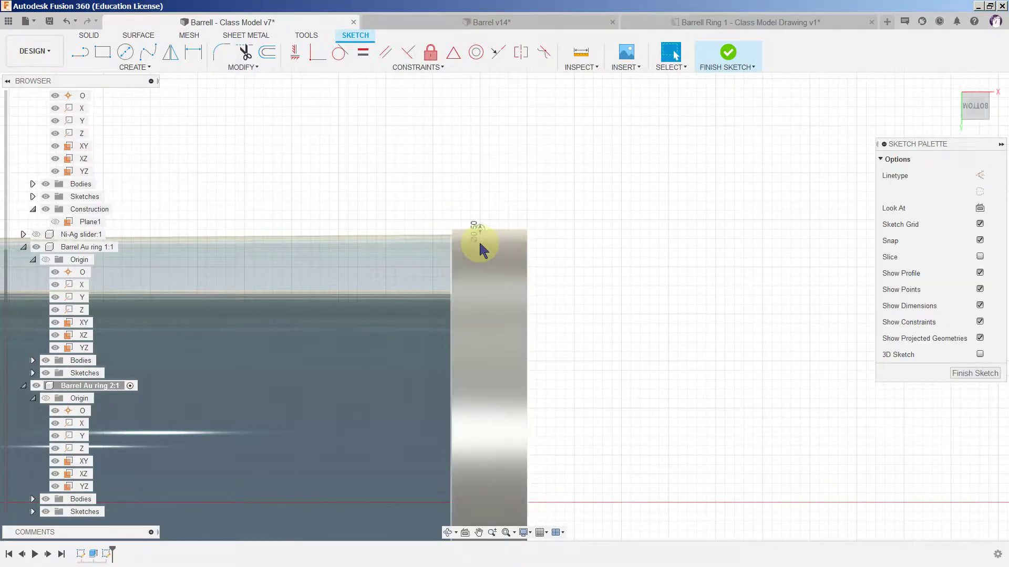
left_click(126, 52)
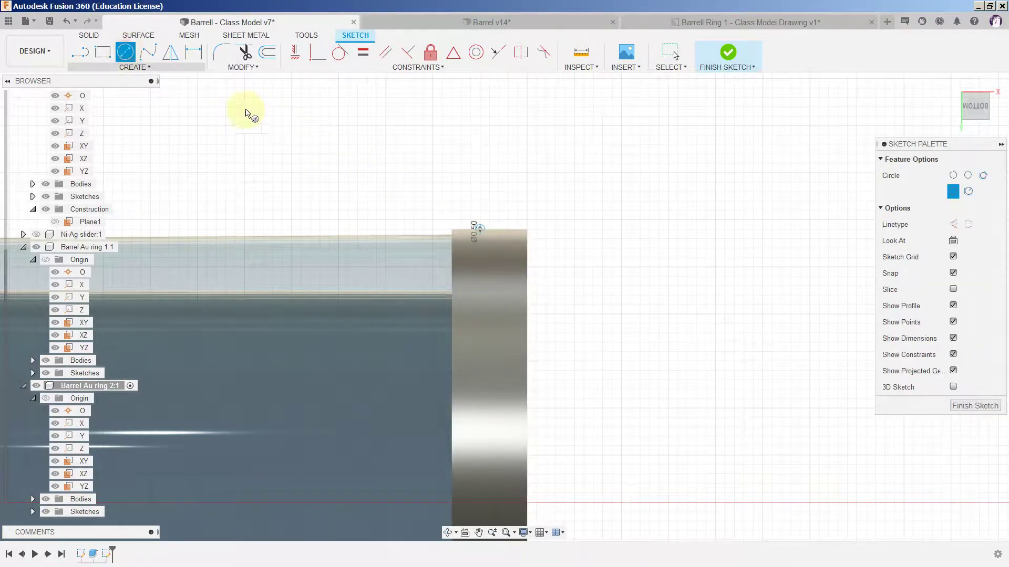
left_click(498, 229)
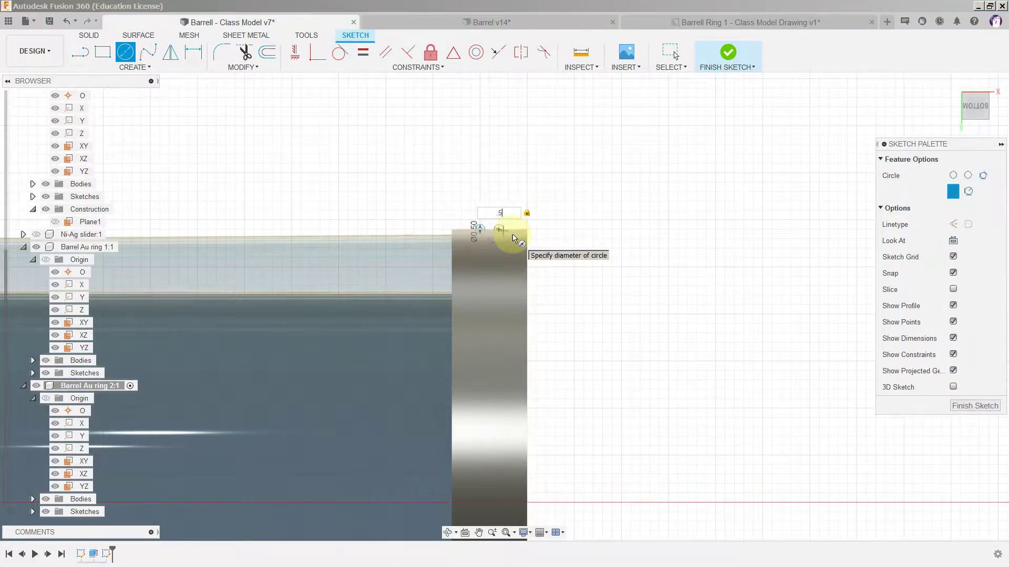
key("Return")
key("Escape")
scroll(502, 239, "up", 5)
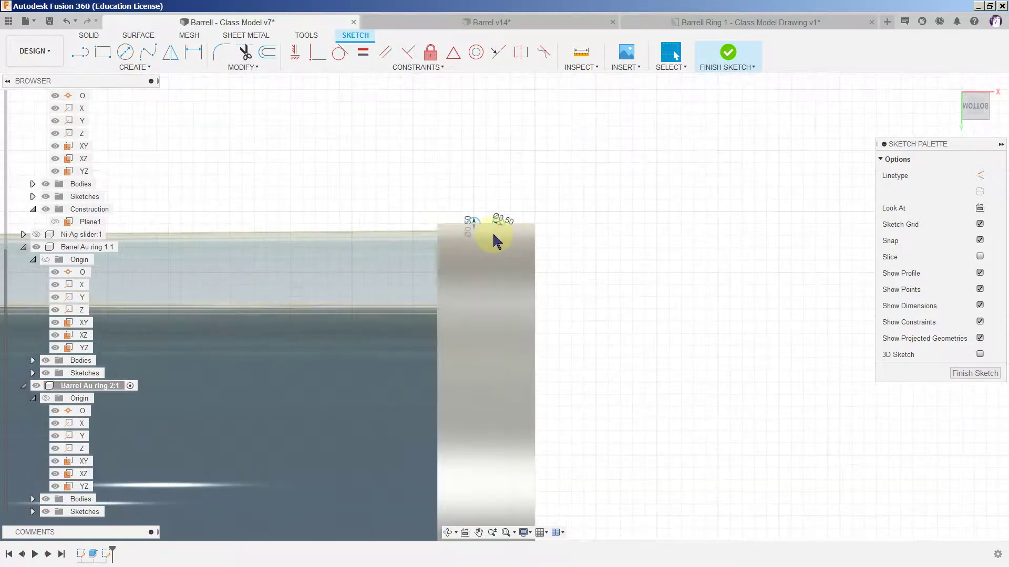
scroll(497, 241, "up", 3)
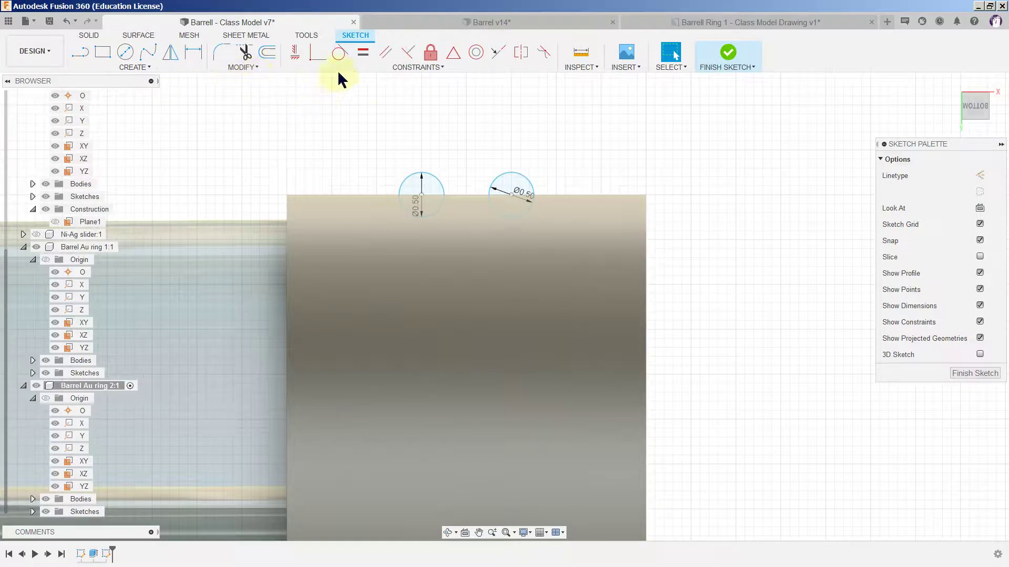
- Dimension each groove circle 1 mm from the ring's left and right ends
left_click(193, 53)
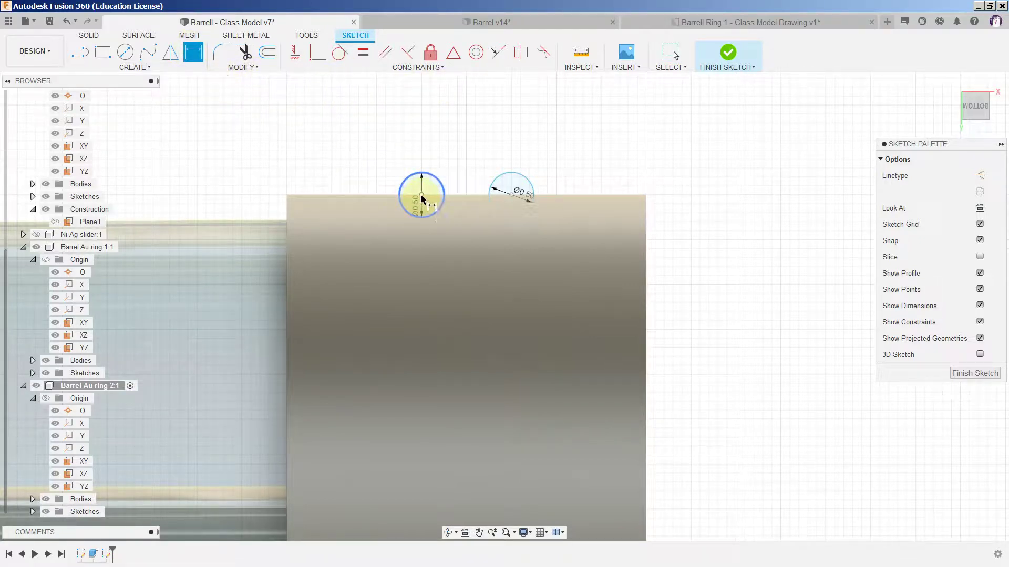
left_click(397, 208)
left_click(286, 208)
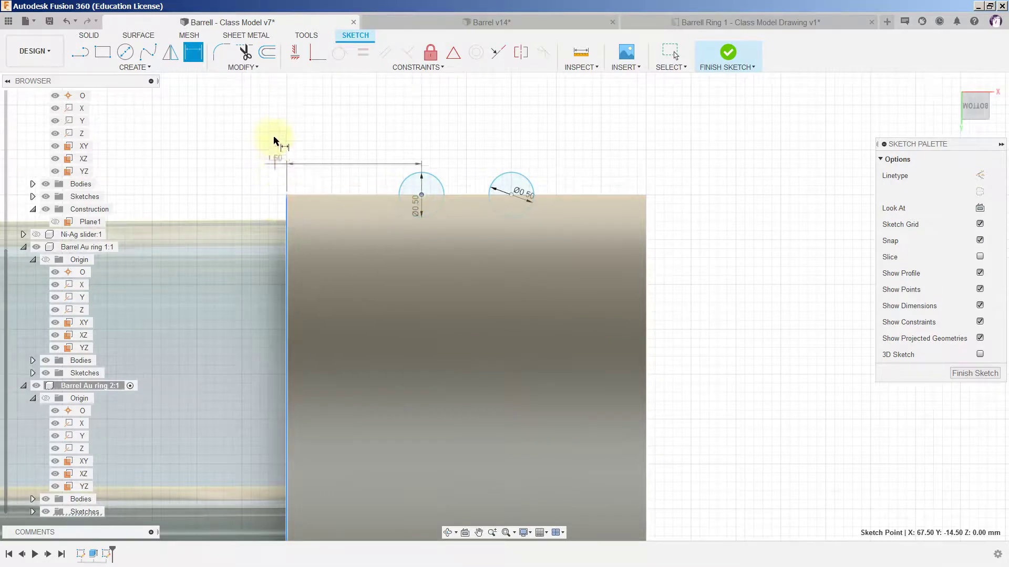
left_click(334, 124)
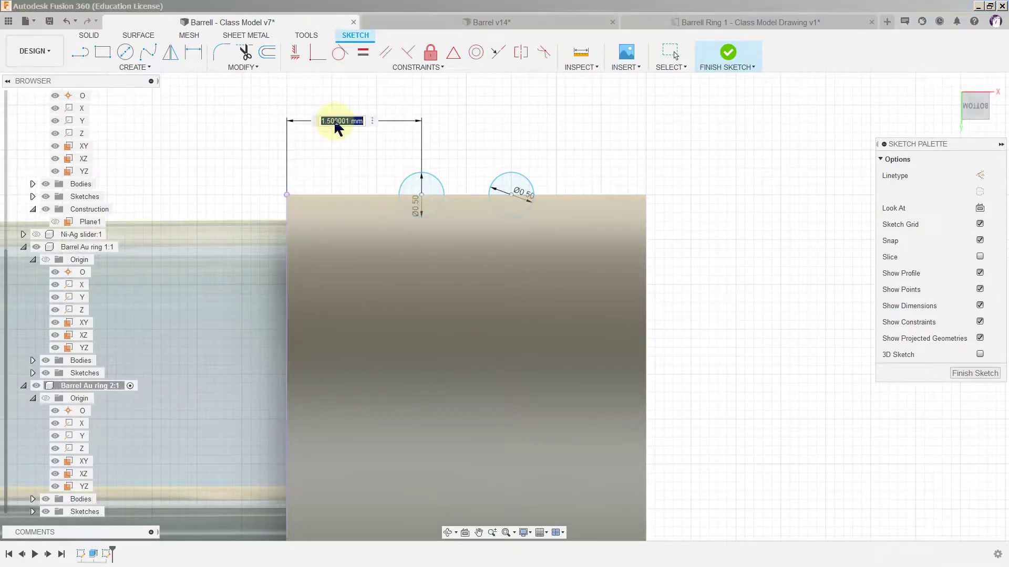
type("1")
key("Return")
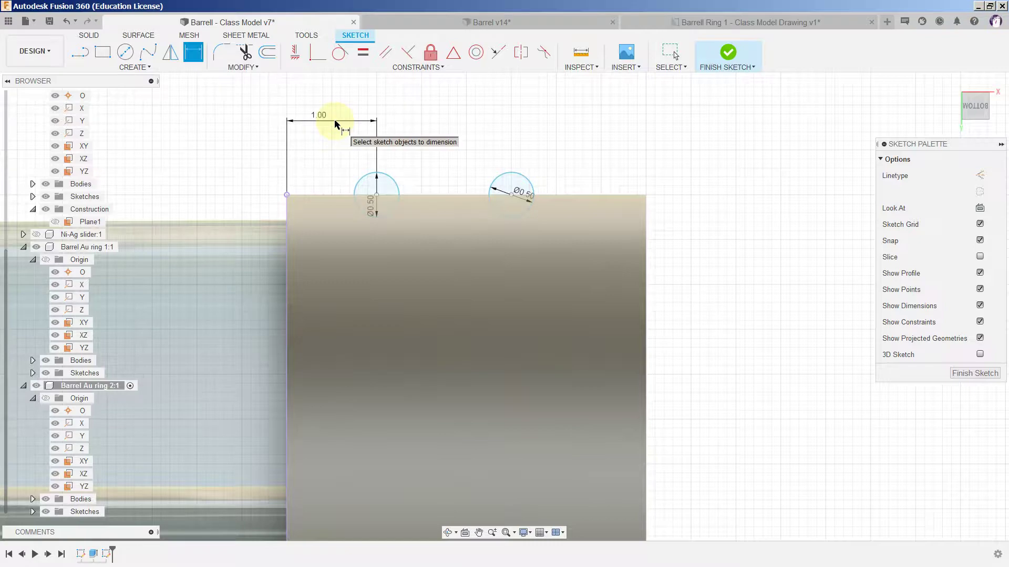
left_click(511, 194)
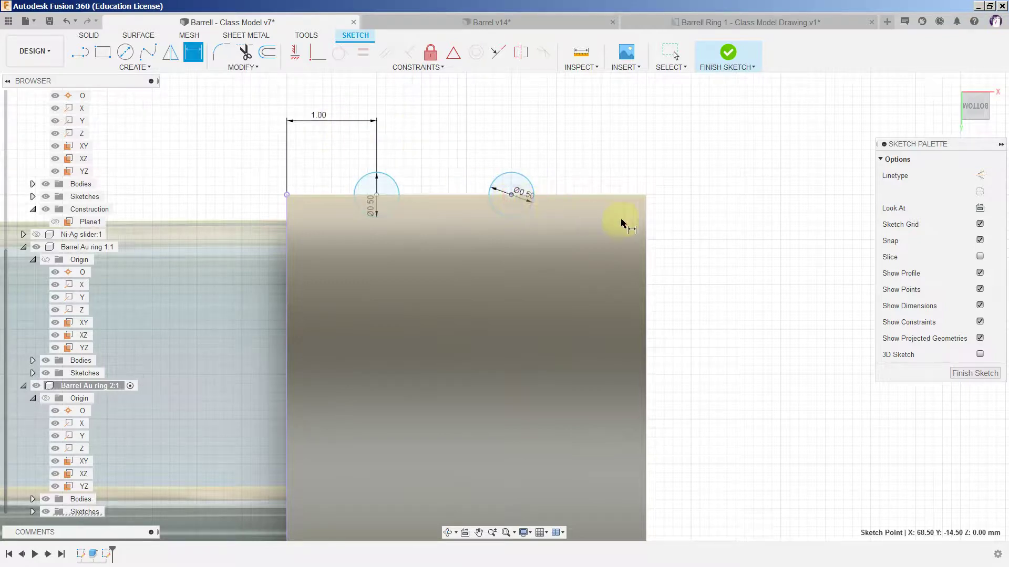
left_click(645, 223)
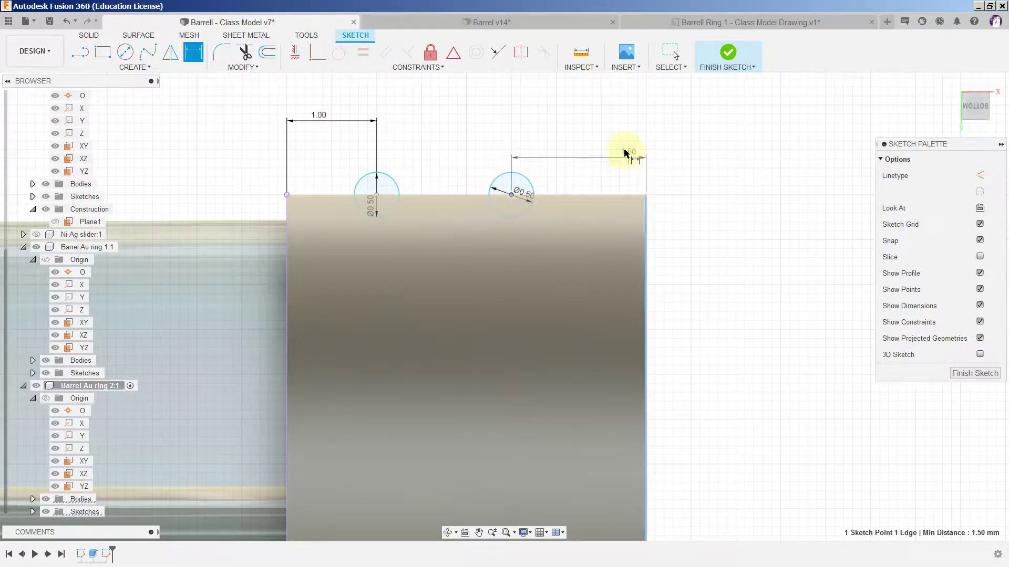
left_click(614, 149)
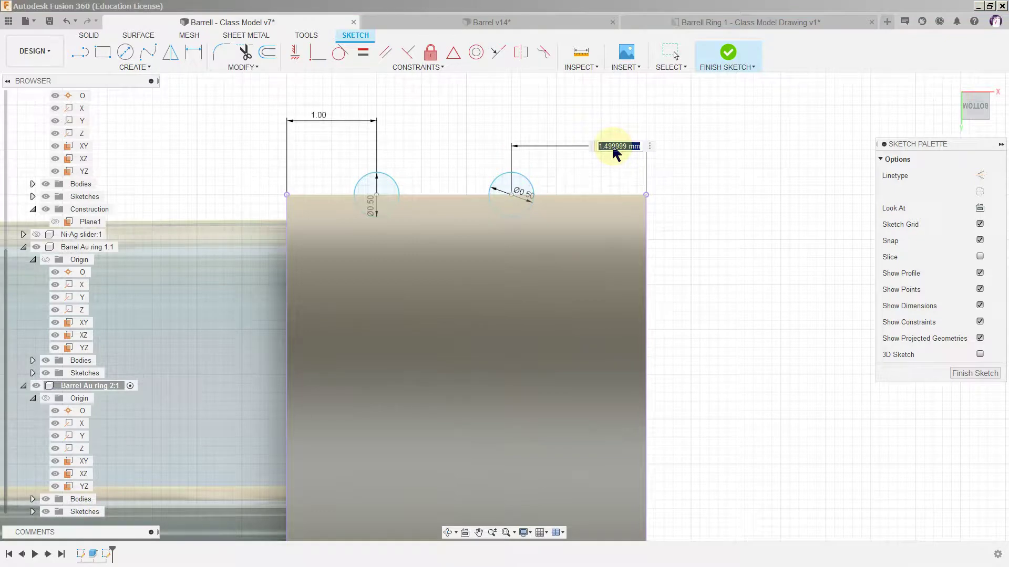
key("Return")
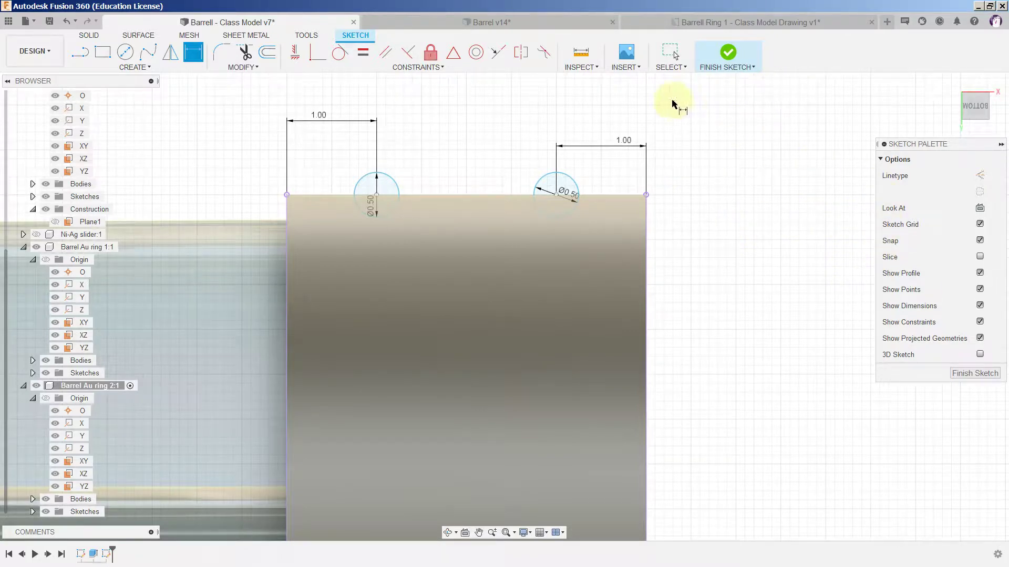
- Add a driven 14.50 dimension from the ring's top right corner to the X axis
left_click(646, 195)
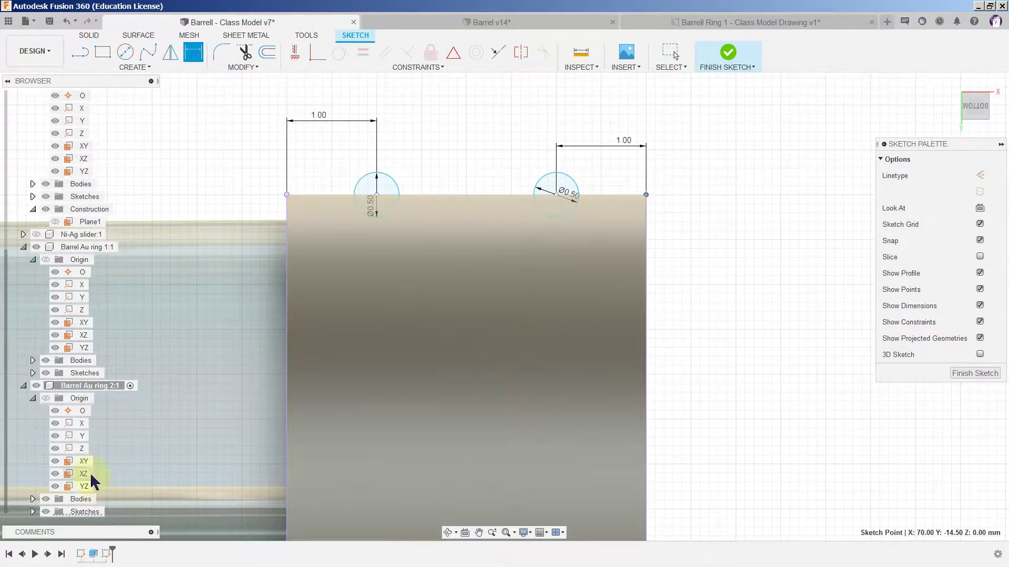
left_click(82, 425)
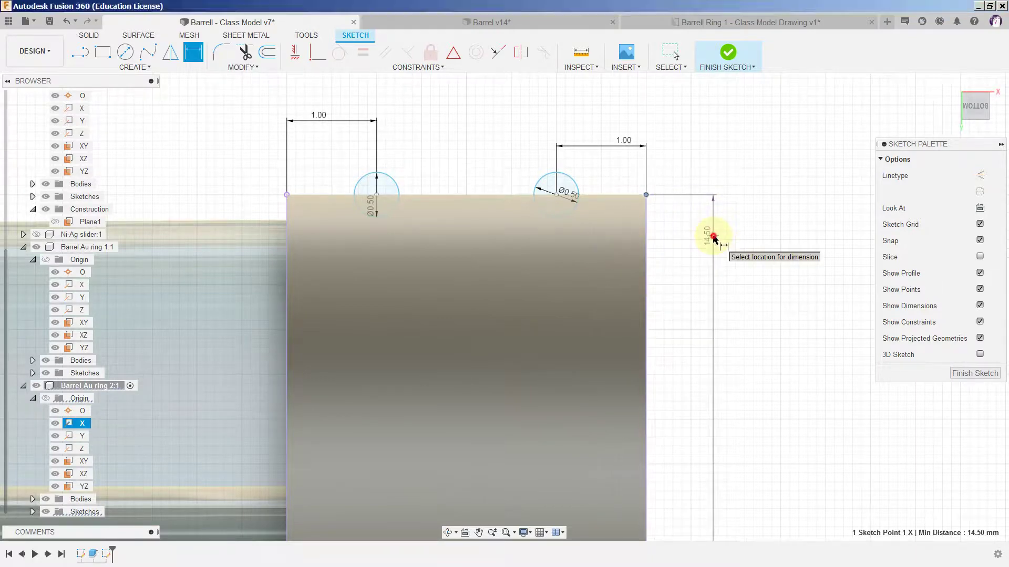
left_click(713, 235)
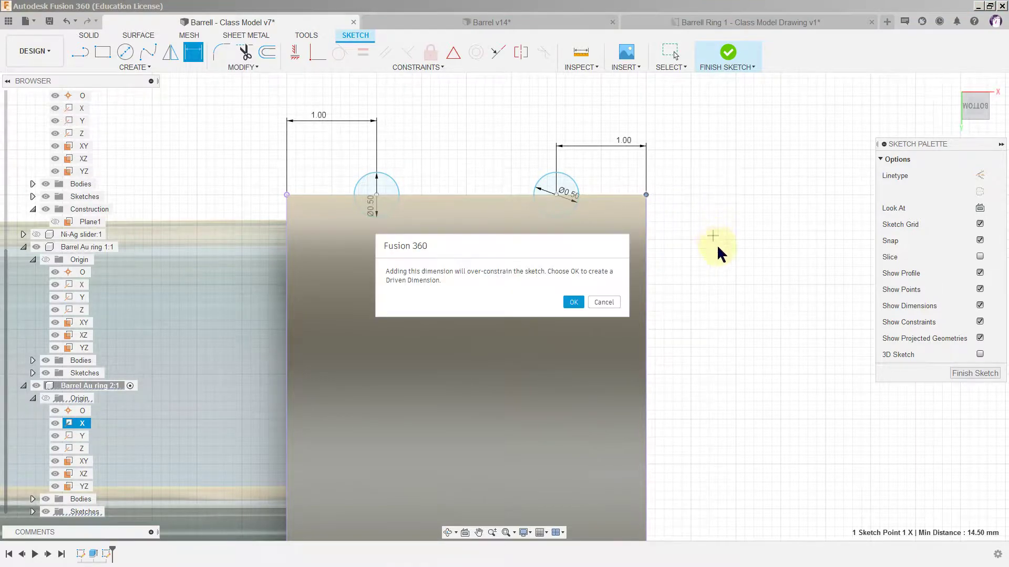
left_click(574, 303)
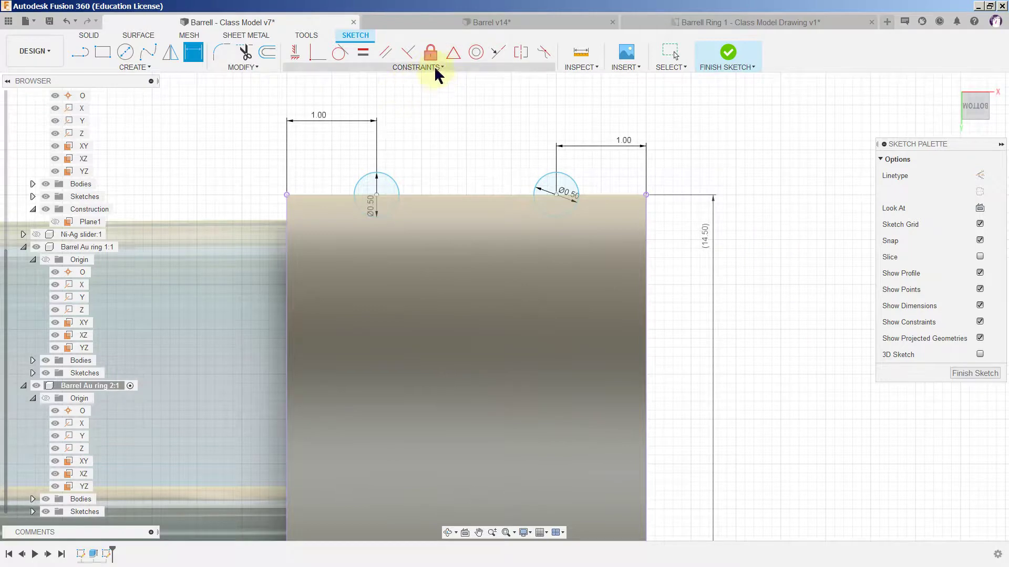
- Constrain the two circle centres to be horizontally level
left_click(295, 53)
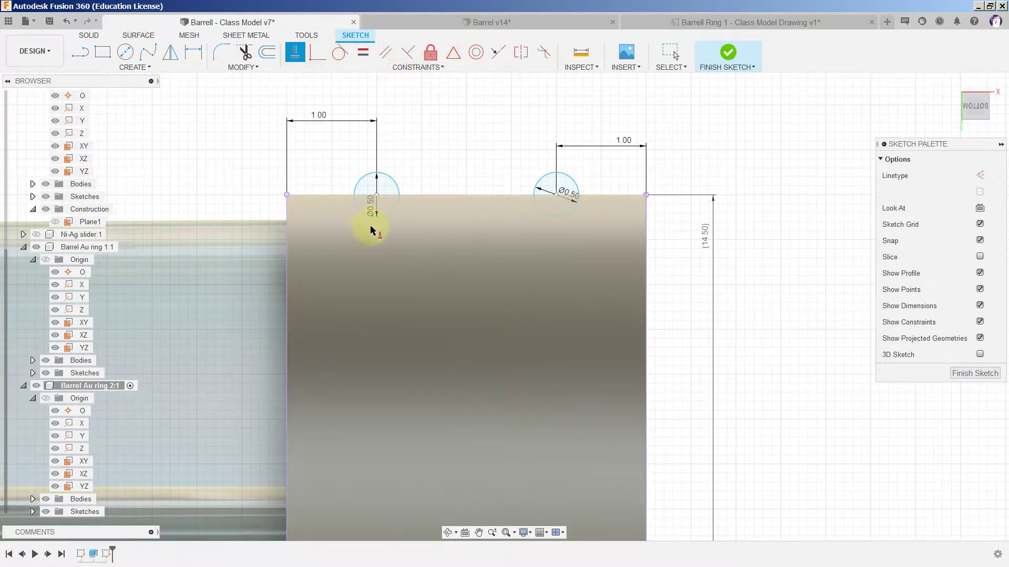
left_click(376, 195)
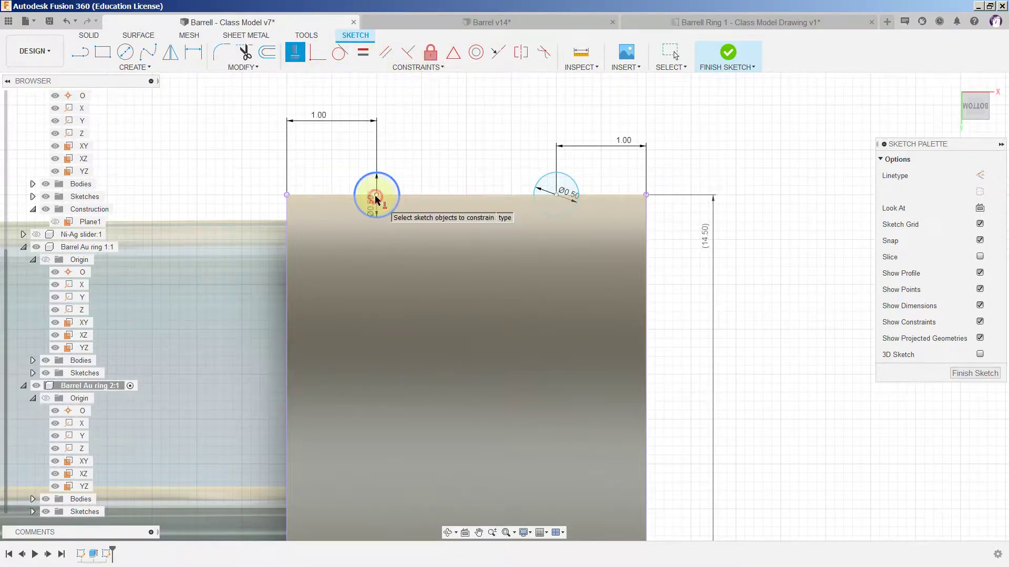
left_click(556, 197)
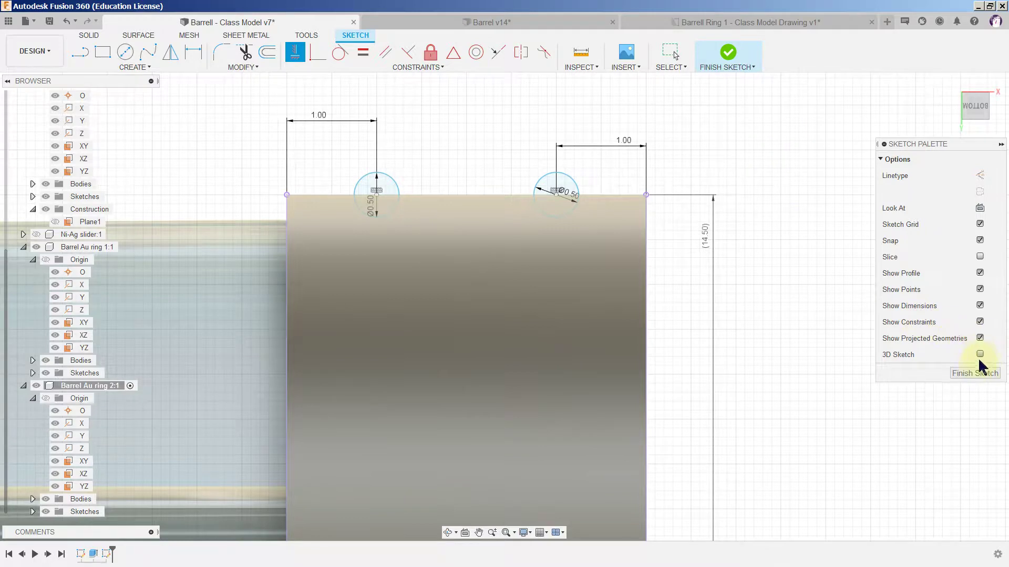
- Finish the sketch and set up a 360° revolve cut of both circles about the ring's X axis
left_click(975, 373)
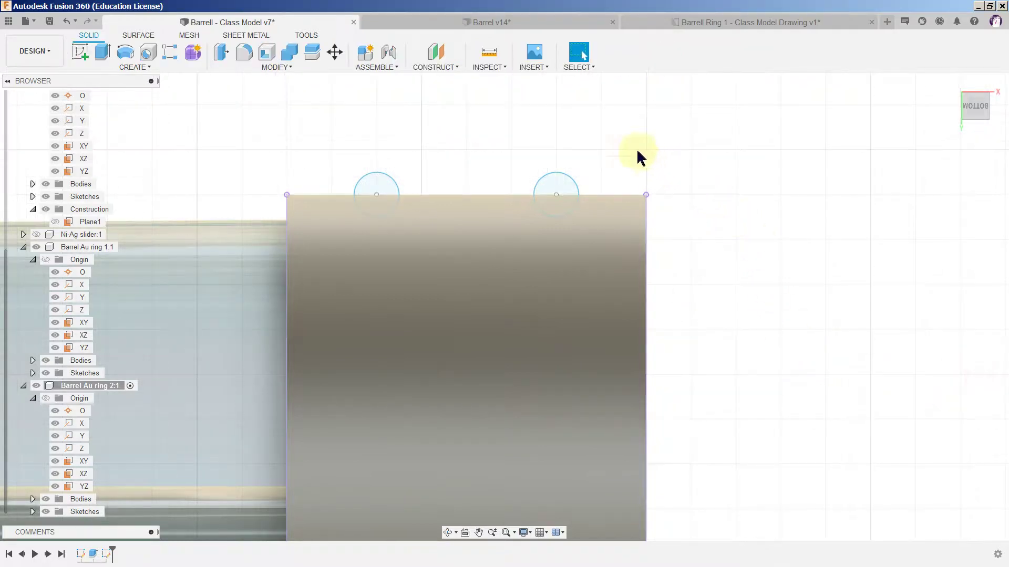
left_click(128, 55)
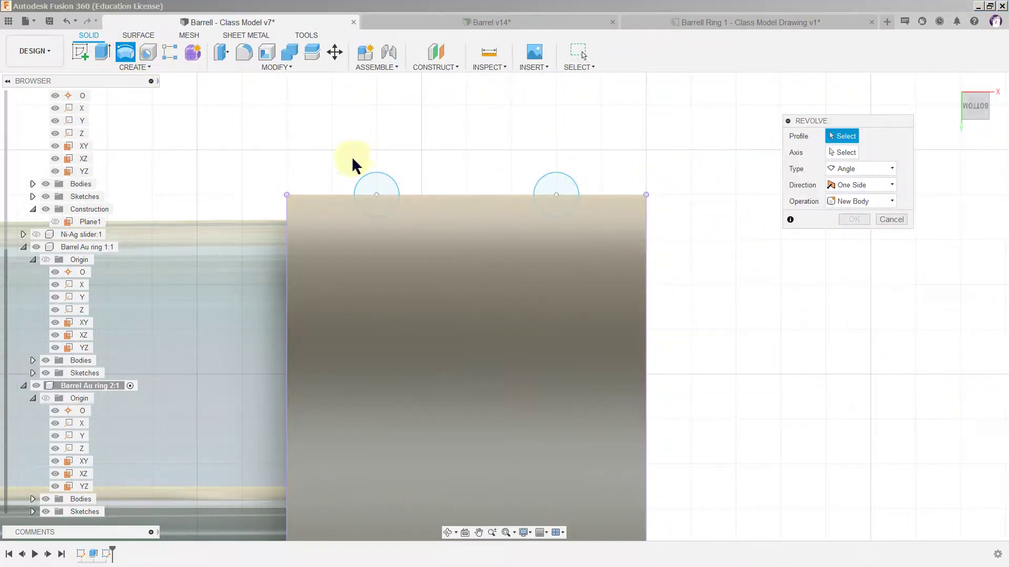
left_click(389, 185)
left_click(560, 189)
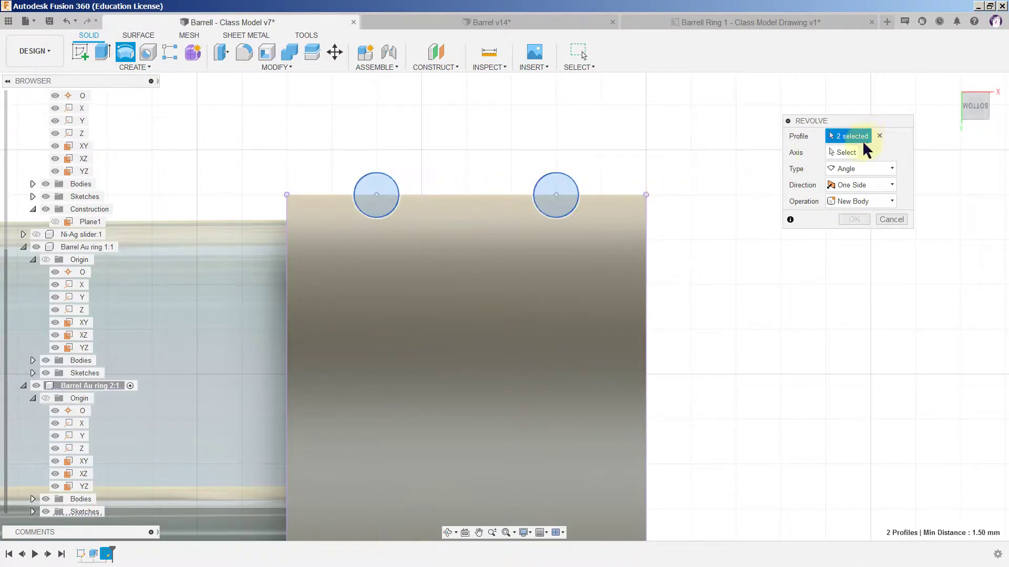
left_click(846, 152)
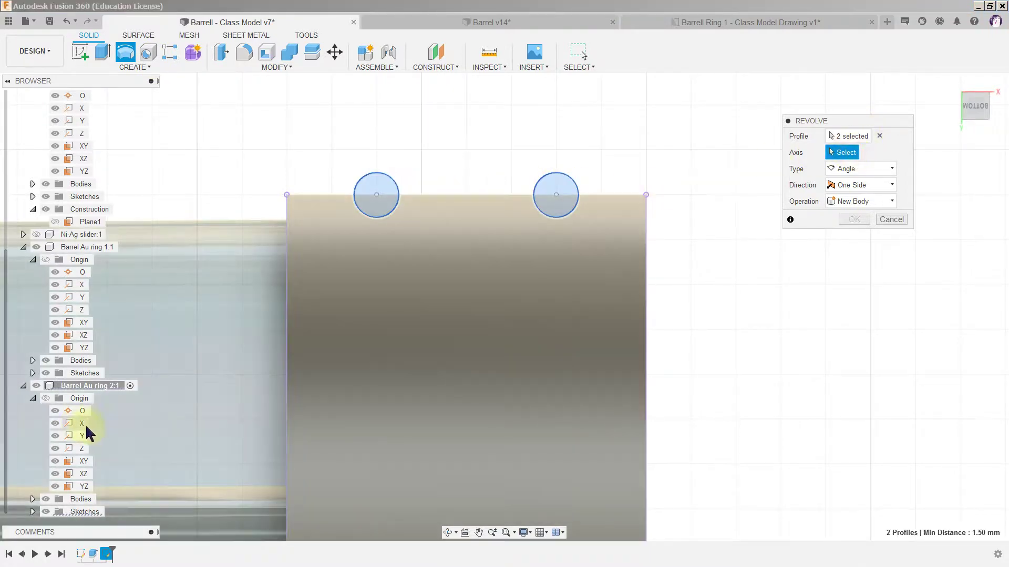
left_click(83, 423)
scroll(868, 294, "up", 1)
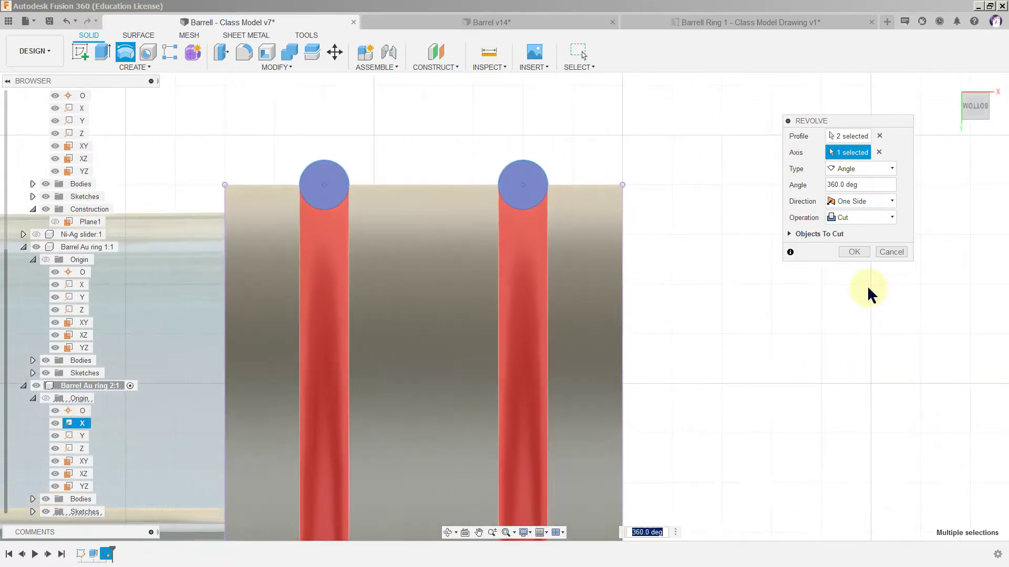
scroll(868, 294, "down", 1)
scroll(714, 334, "down", 1)
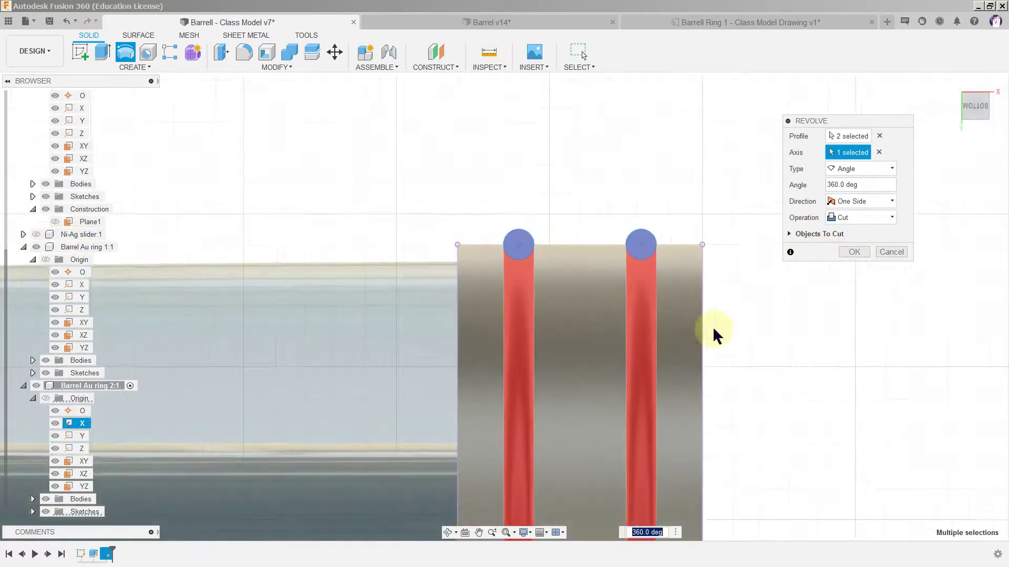
scroll(522, 150, "down", 3)
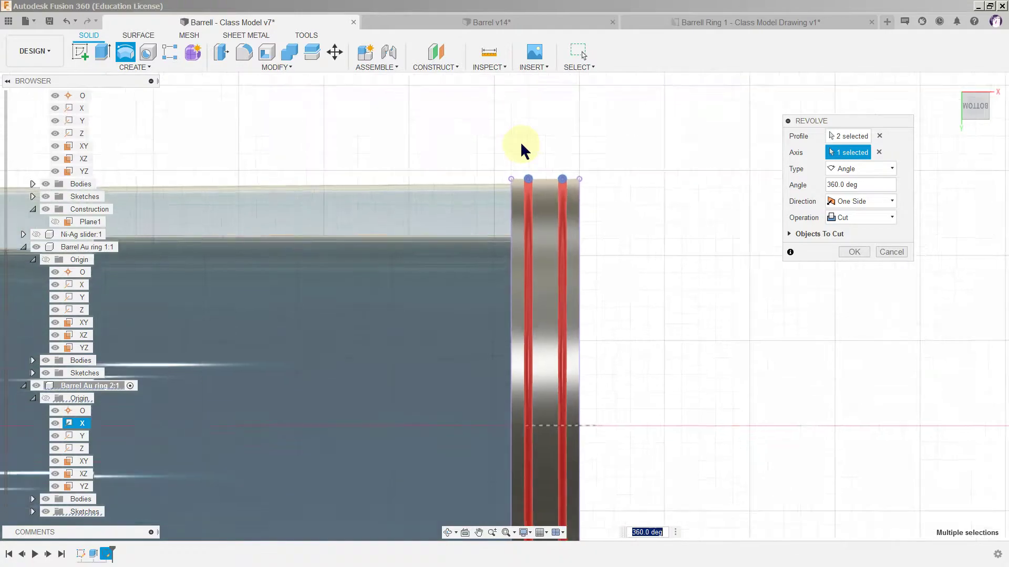
scroll(521, 141, "down", 2)
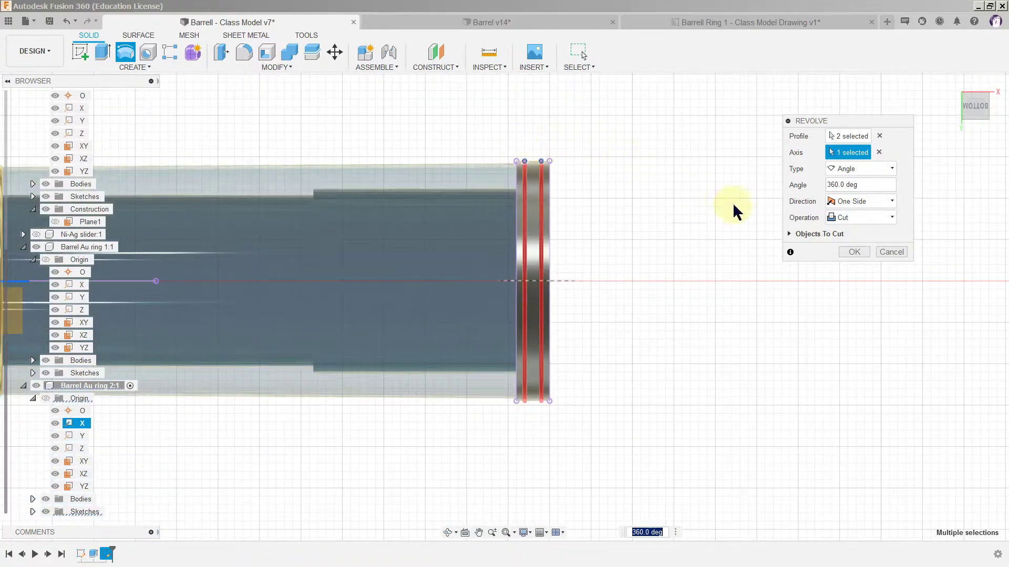
- Confirm the revolve cut, then fillet the ring's right and left outer edges at 0.25 mm
left_click(854, 252)
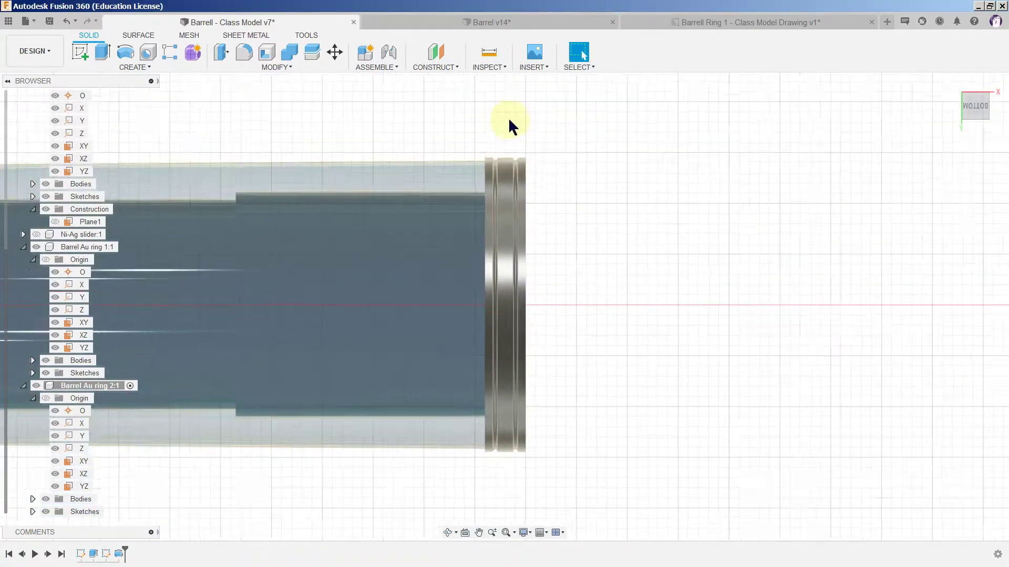
scroll(428, 128, "up", 5)
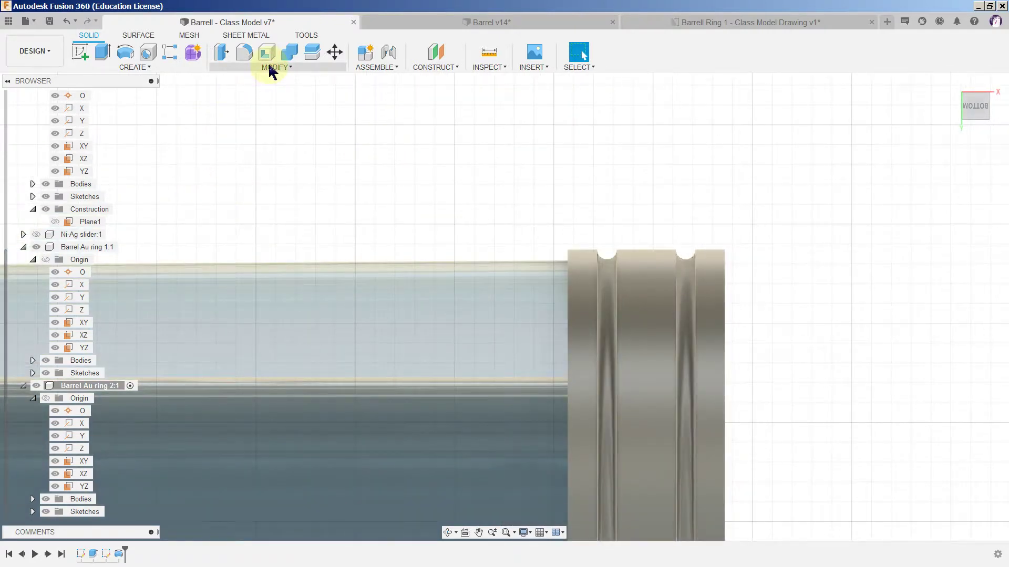
left_click(244, 52)
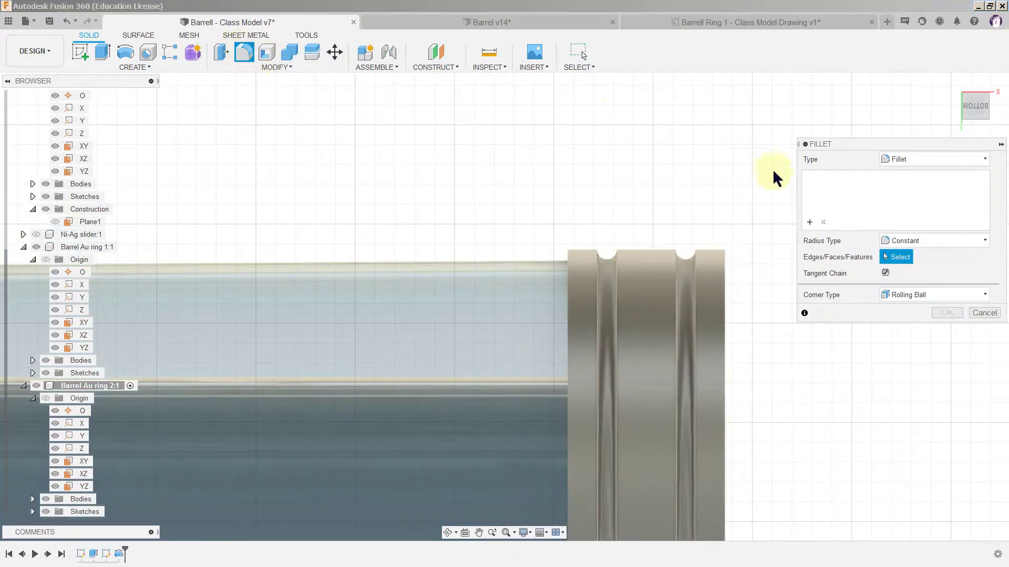
left_click(725, 260)
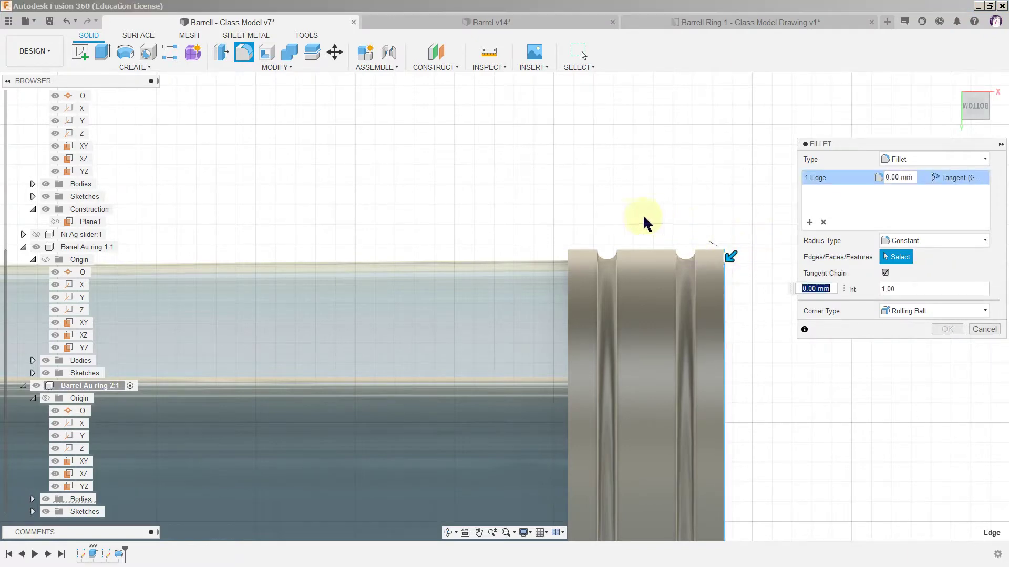
left_click(568, 263)
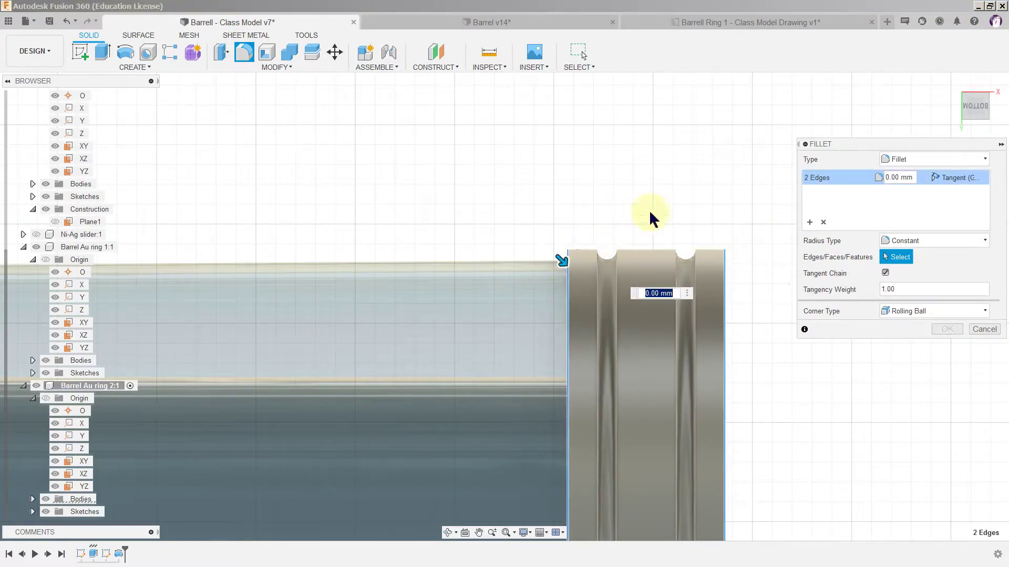
left_click(900, 177)
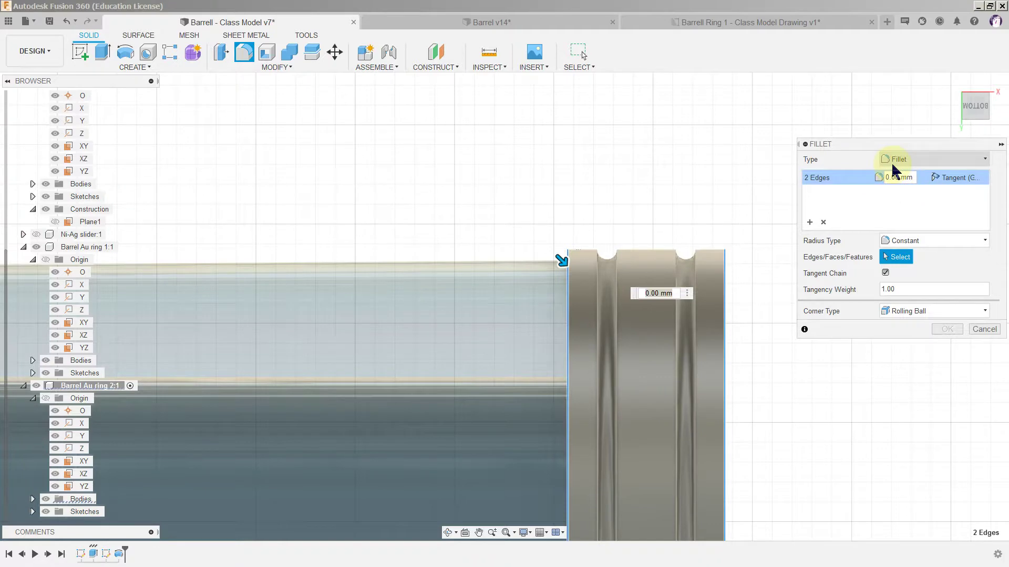
type("0.25")
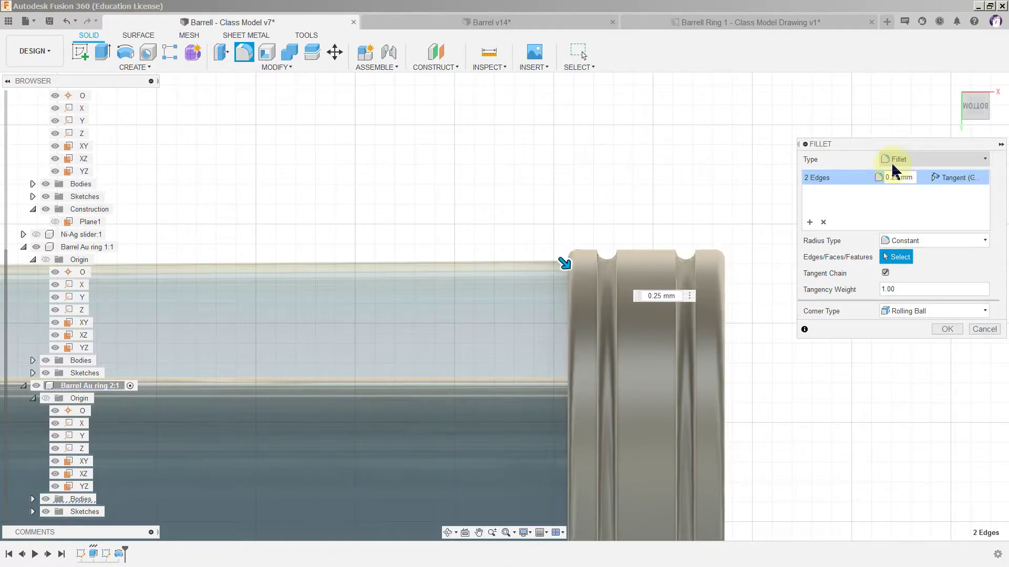
key("Return")
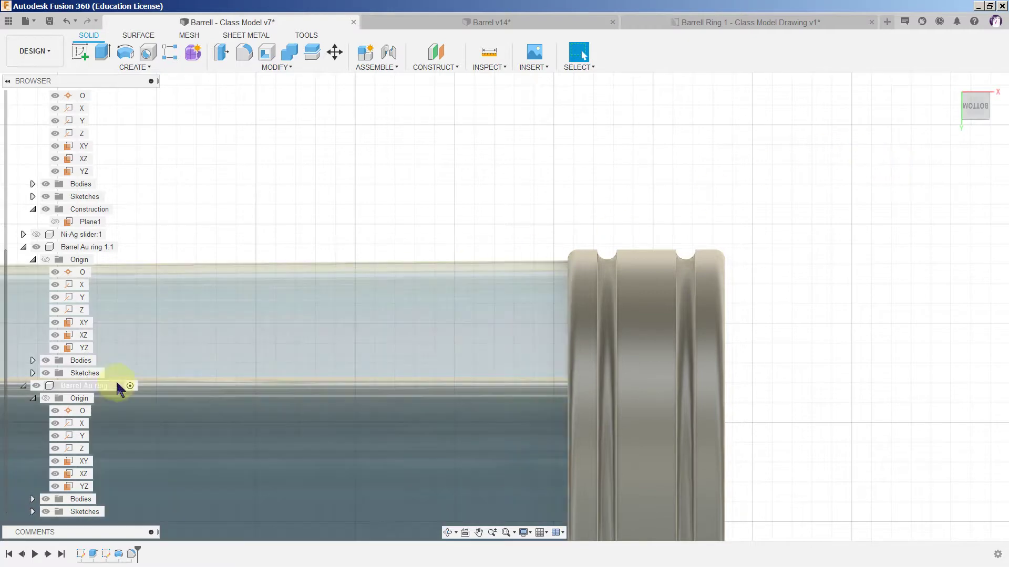
- Apply the gold physical material to the second grooved ring, then return the barrel to the home view
left_click(284, 68)
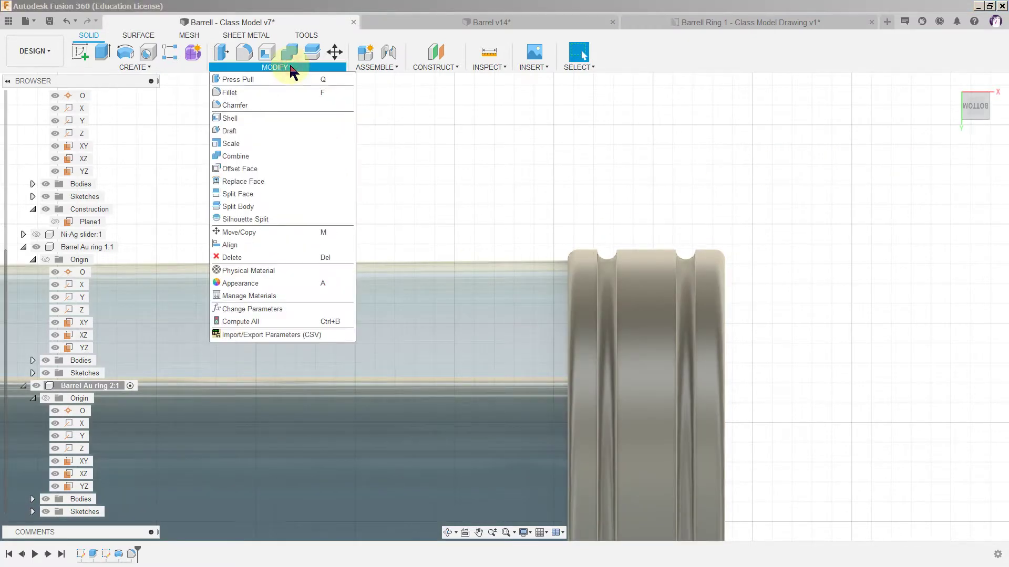
left_click(281, 270)
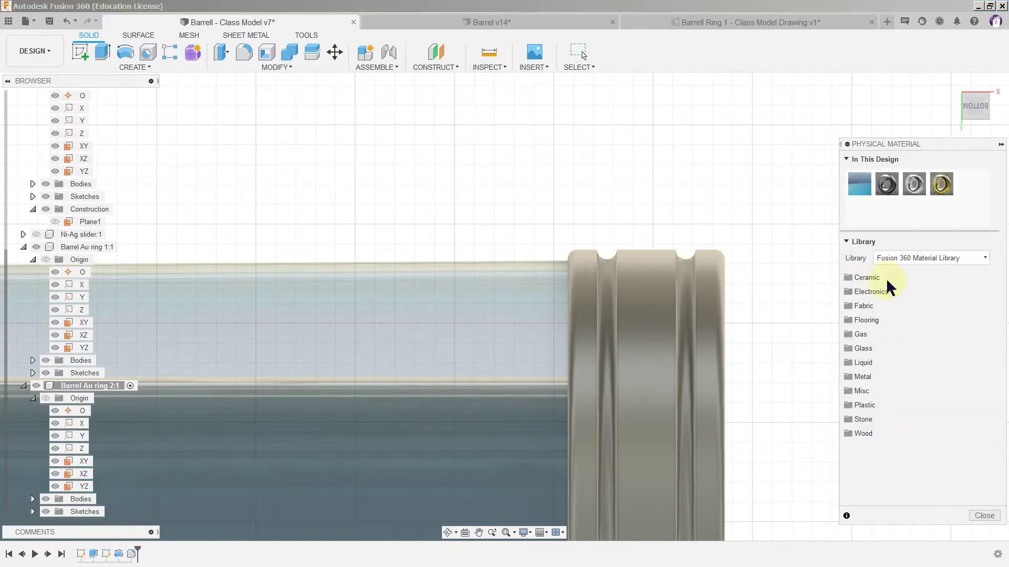
left_click_drag(940, 185, 661, 445)
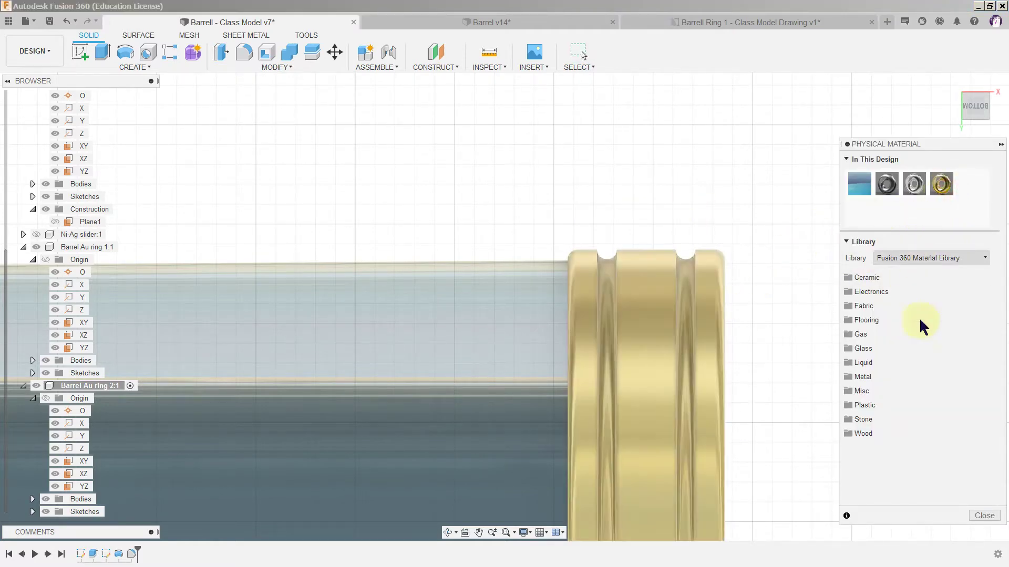
left_click(978, 516)
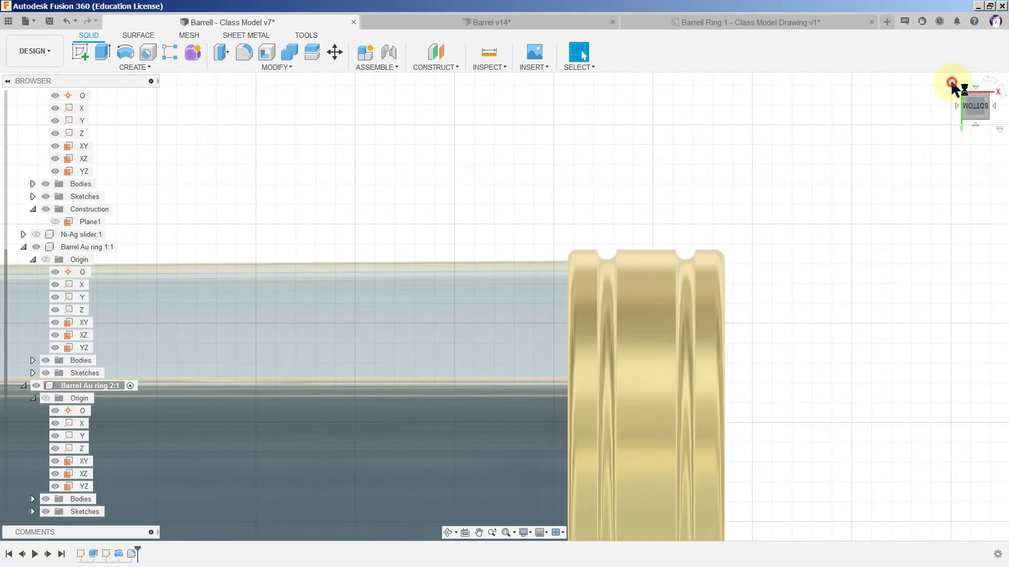
left_click(952, 83)
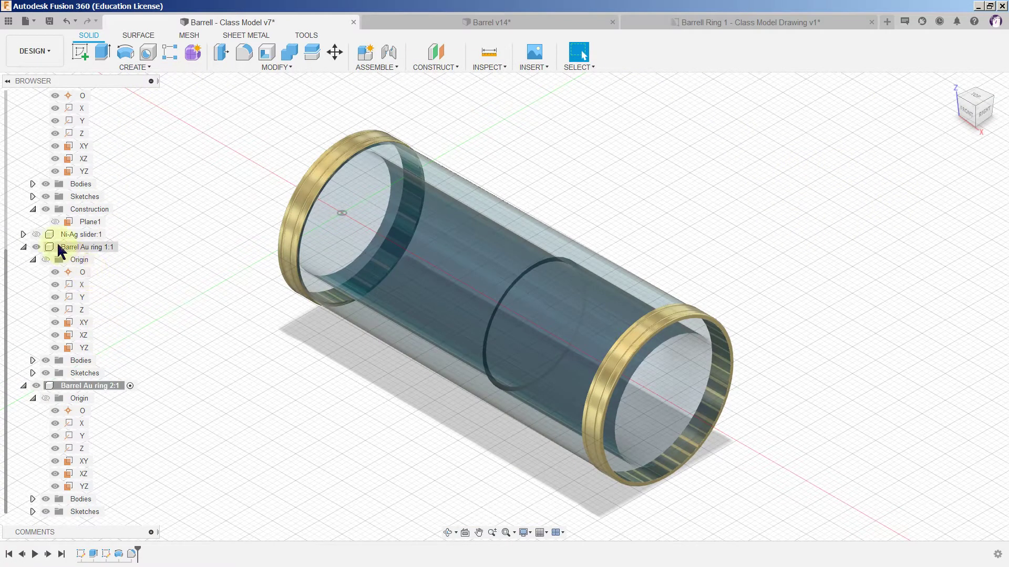
- Unhide the Ni-Ag slider:1 body and save Barrel - Class Model as a new version
left_click(36, 234)
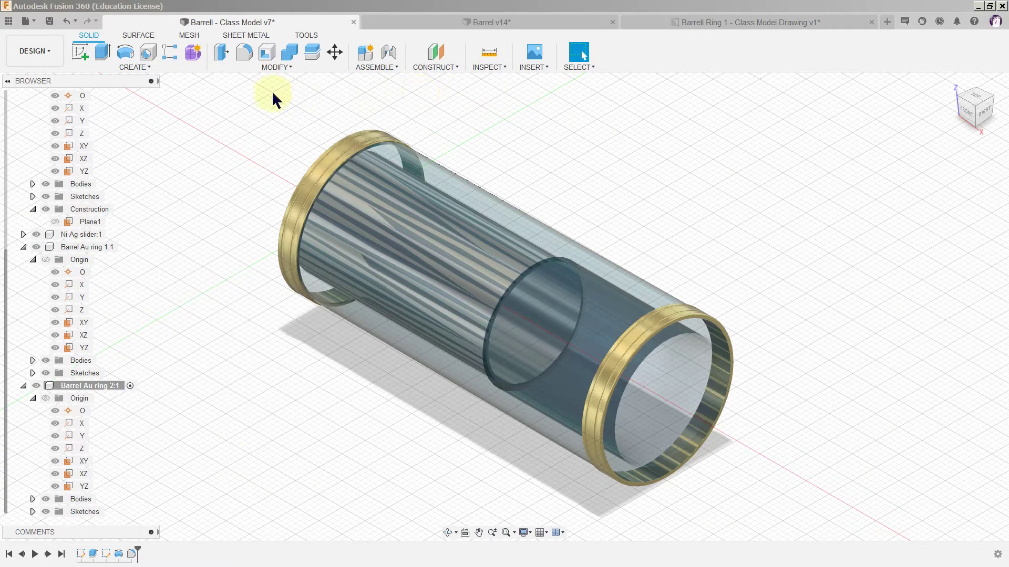
left_click(49, 21)
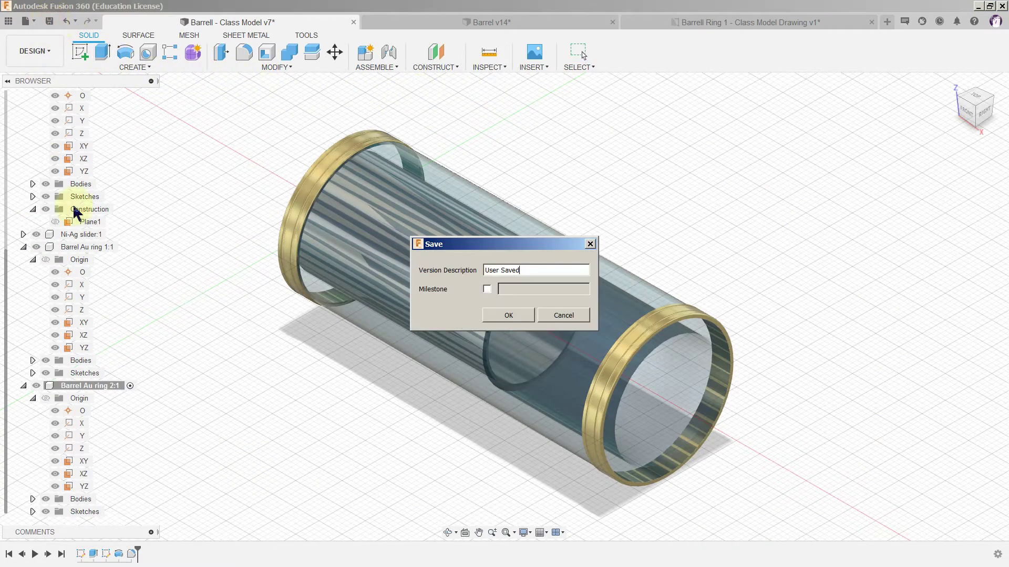
left_click(491, 316)
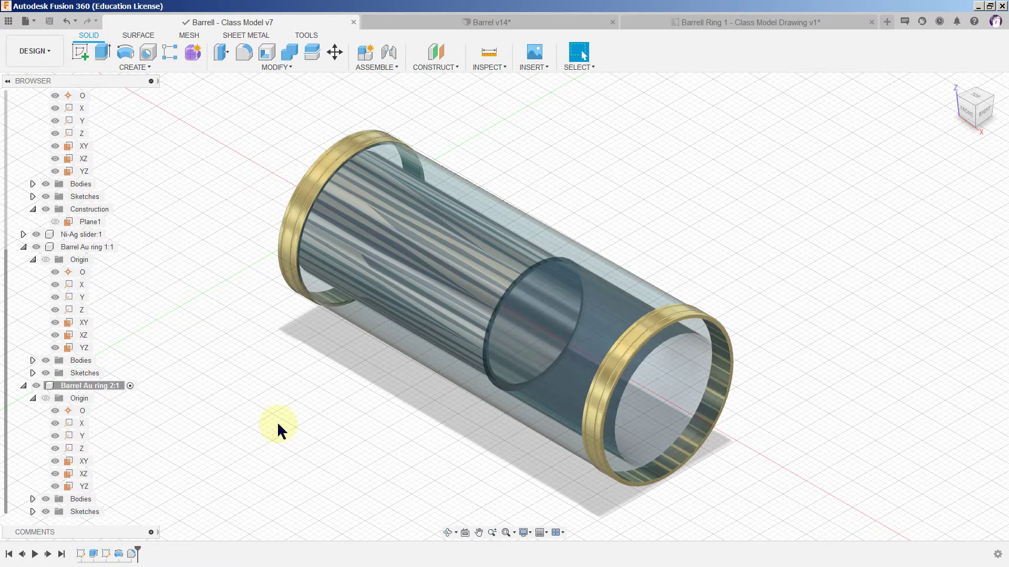